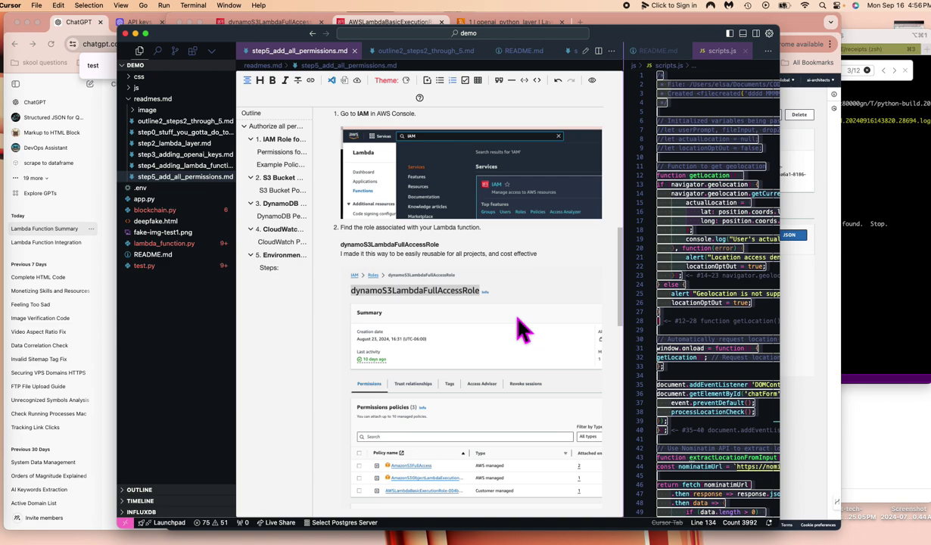
- Review the role instructions in step5_add_all_permissions.md, move the editor aside, and show the dynamoS3LambdaFullAccessRole page in Chrome
{"action": "scroll", "coordinate": [522, 329], "scroll_direction": "down", "scroll_amount": 3}
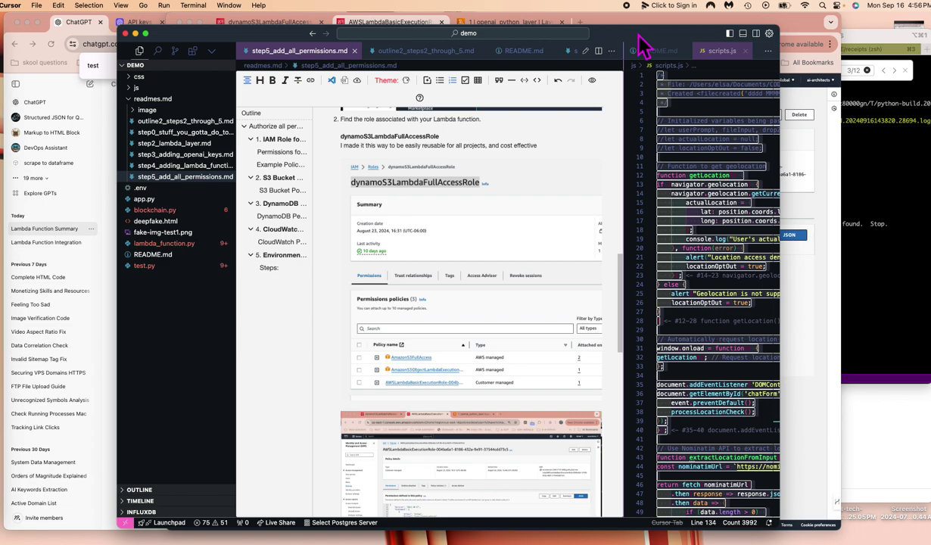
{"action": "left_click_drag", "start_coordinate": [640, 39], "coordinate": [930, 35]}
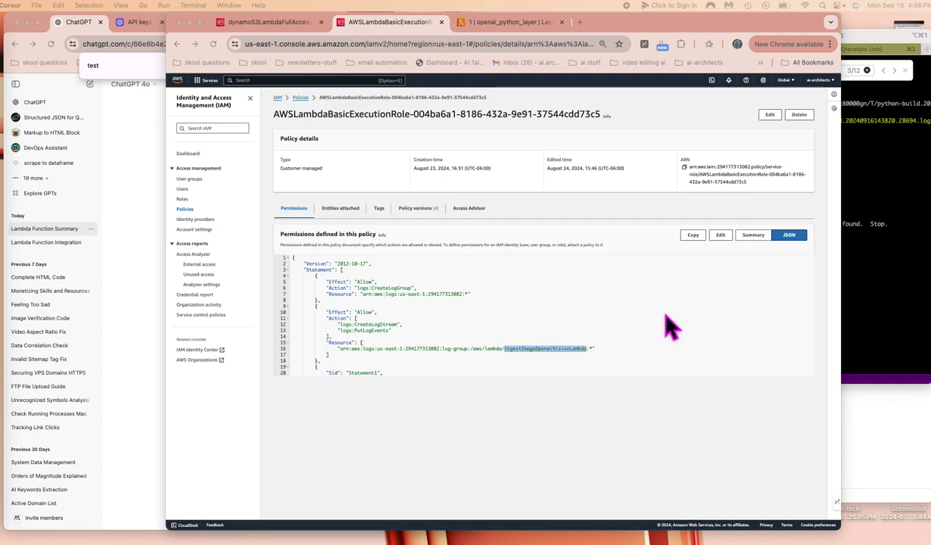
{"action": "left_click", "coordinate": [363, 242]}
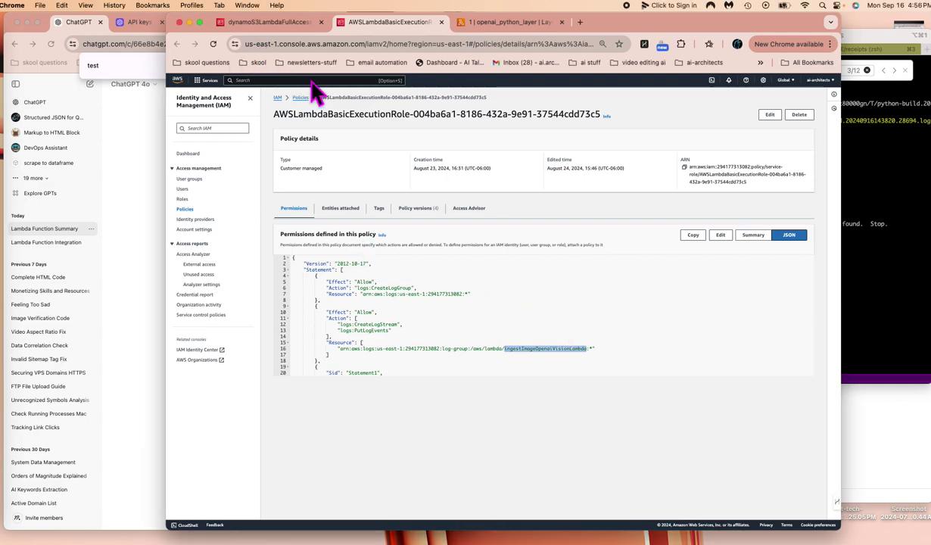
{"action": "left_click", "coordinate": [288, 24]}
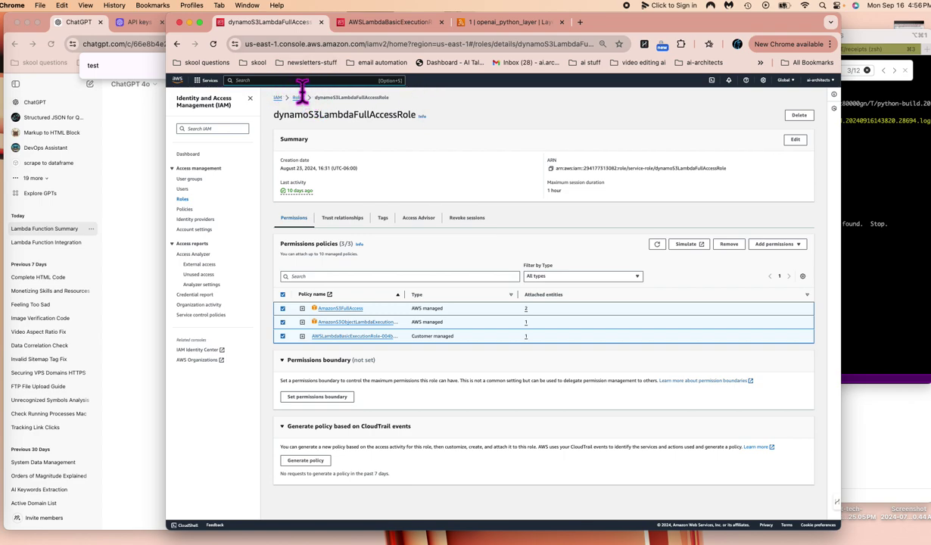
- Switch back to Cursor and check the notes on finding the Lambda function's role, moving the editor window away when finished
{"action": "key", "text": "alt+s"}
{"action": "key", "text": "super+Tab"}
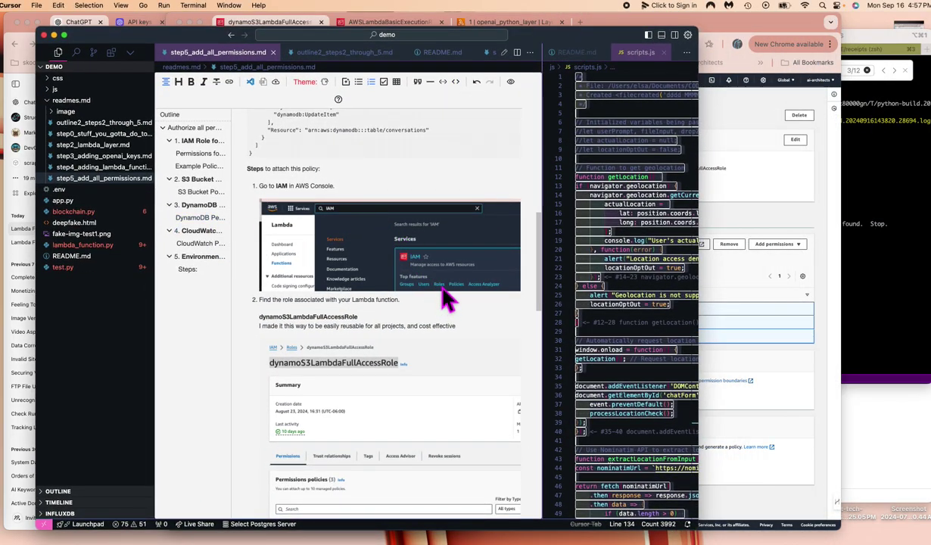
{"action": "left_click_drag", "start_coordinate": [623, 36], "coordinate": [927, 113]}
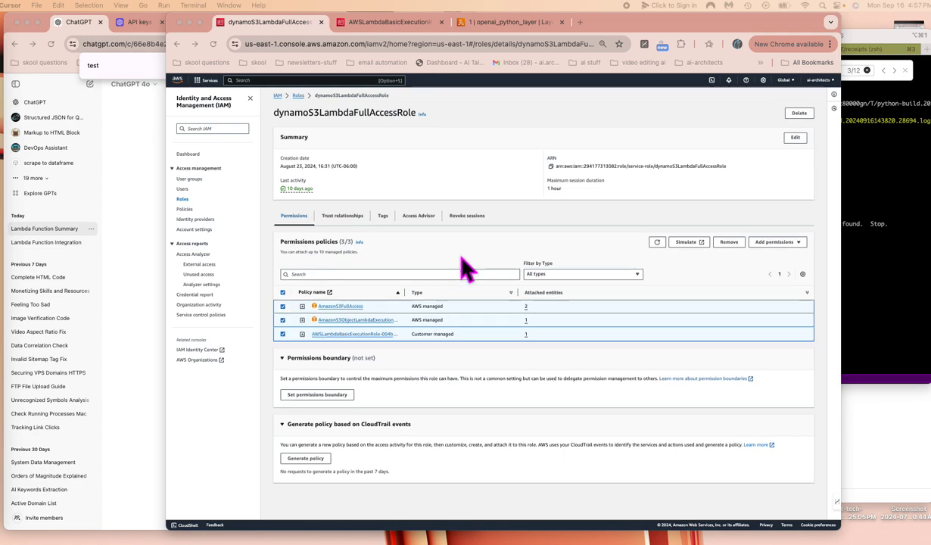
- Open the customer managed AWSLambdaBasicExecutionRole policy attached to the role and show its permissions as JSON
{"action": "left_click", "coordinate": [467, 269]}
{"action": "key", "text": "alt+s"}
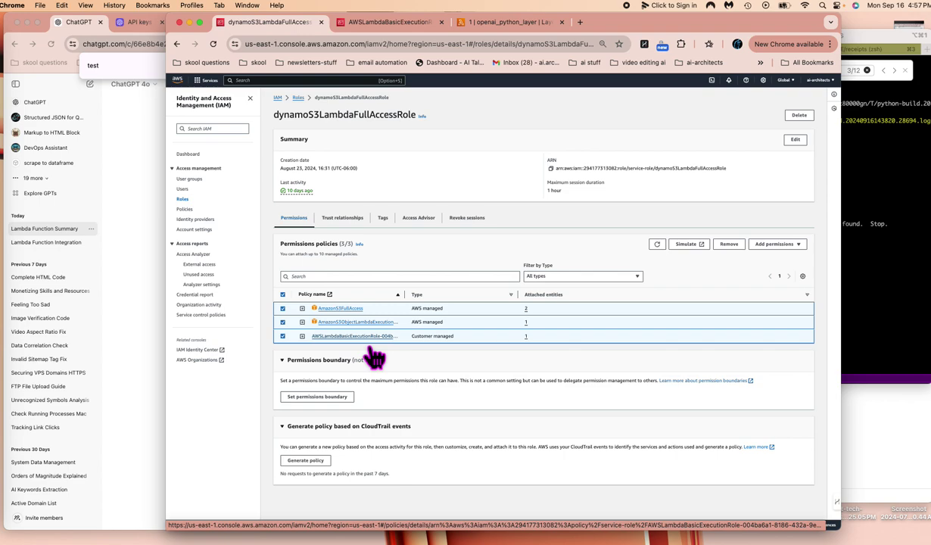
{"action": "left_click", "coordinate": [367, 338]}
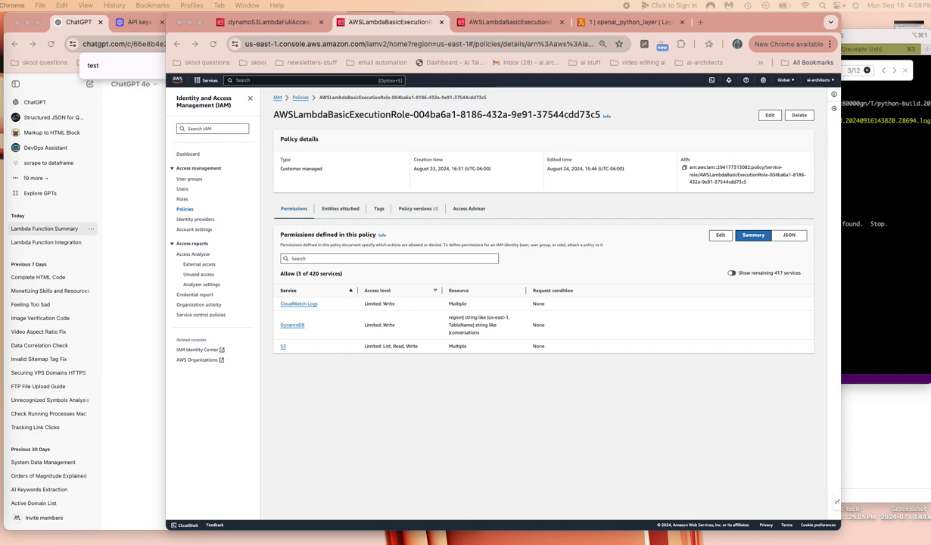
{"action": "left_click", "coordinate": [791, 236]}
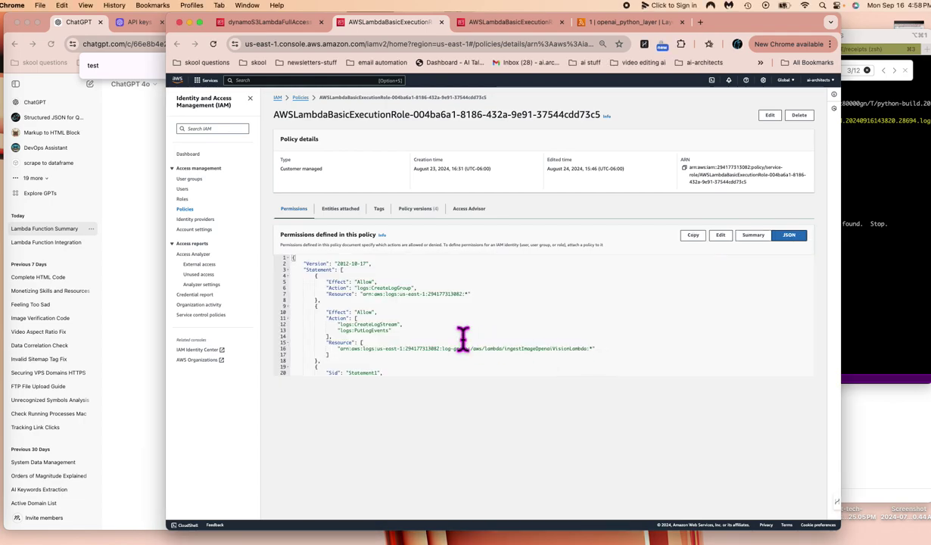
- Examine the policy's JSON statements, including the log group, S3 bucket and DynamoDB table resources
{"action": "left_click_drag", "start_coordinate": [602, 357], "coordinate": [335, 352]}
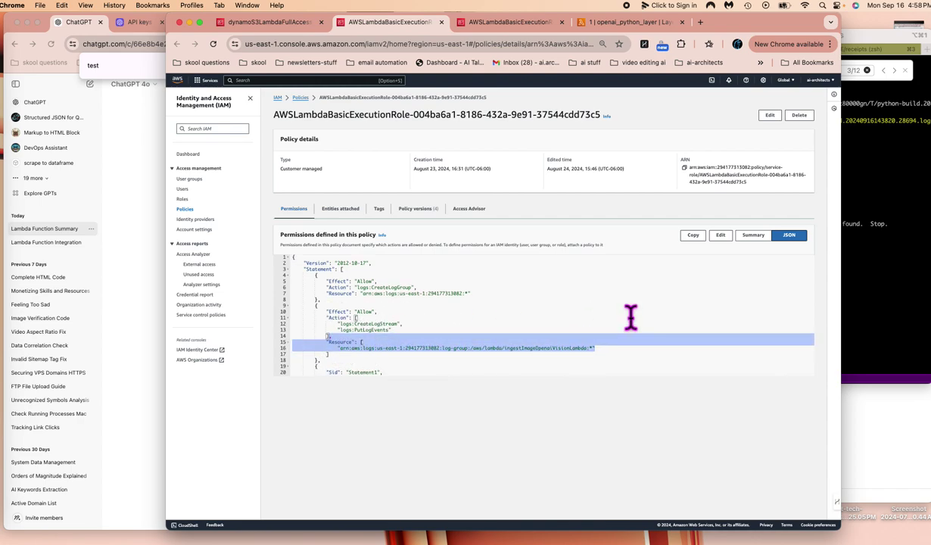
{"action": "scroll", "coordinate": [630, 318], "scroll_direction": "down", "scroll_amount": 5}
{"action": "scroll", "coordinate": [630, 318], "scroll_direction": "down", "scroll_amount": 1}
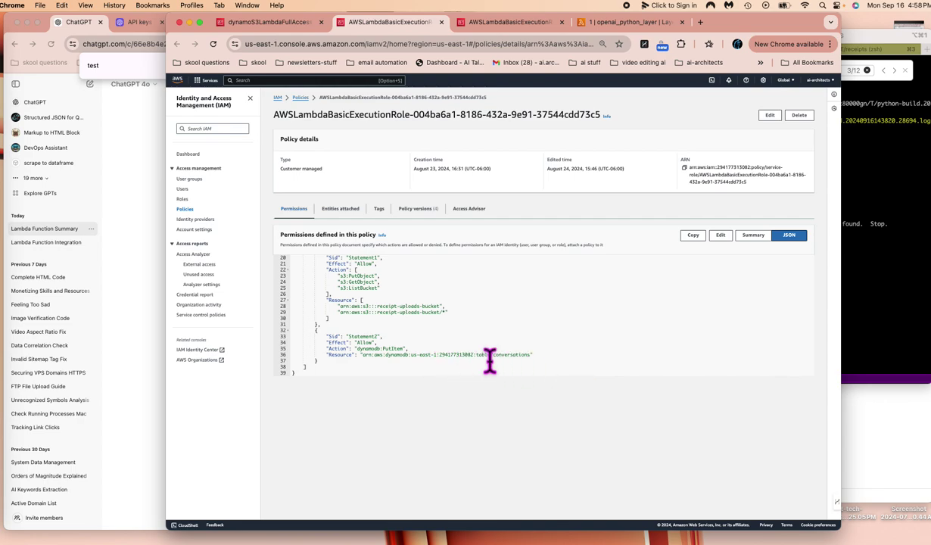
{"action": "scroll", "coordinate": [547, 346], "scroll_direction": "up", "scroll_amount": 5}
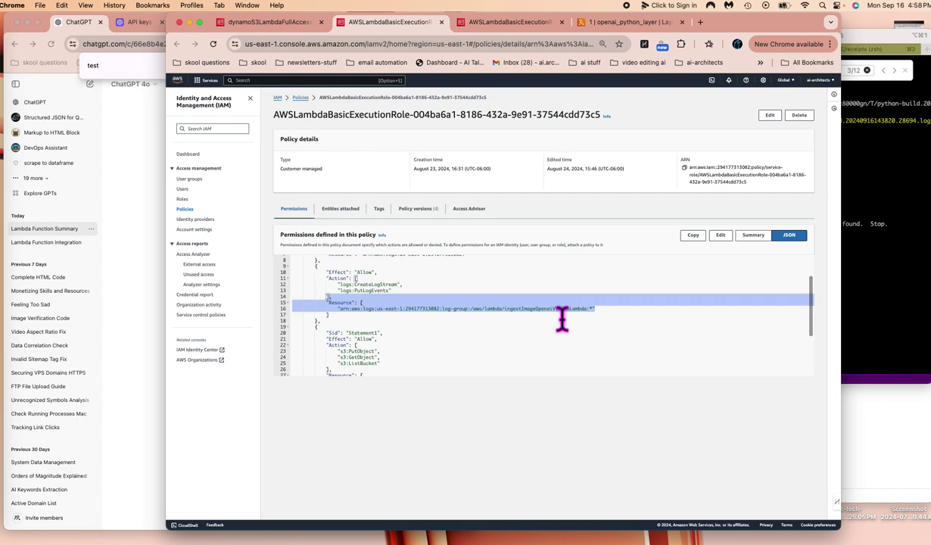
{"action": "scroll", "coordinate": [580, 323], "scroll_direction": "up", "scroll_amount": 4}
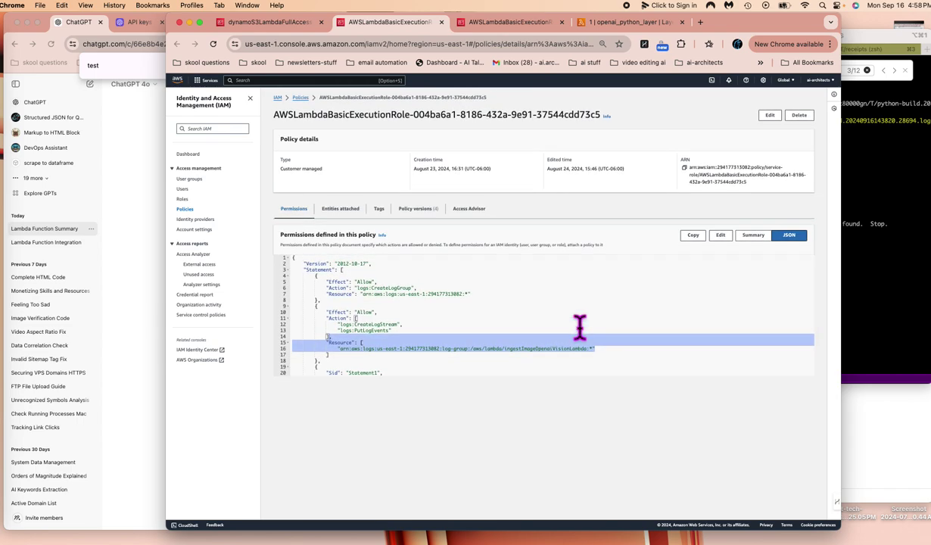
{"action": "scroll", "coordinate": [685, 326], "scroll_direction": "down", "scroll_amount": 8}
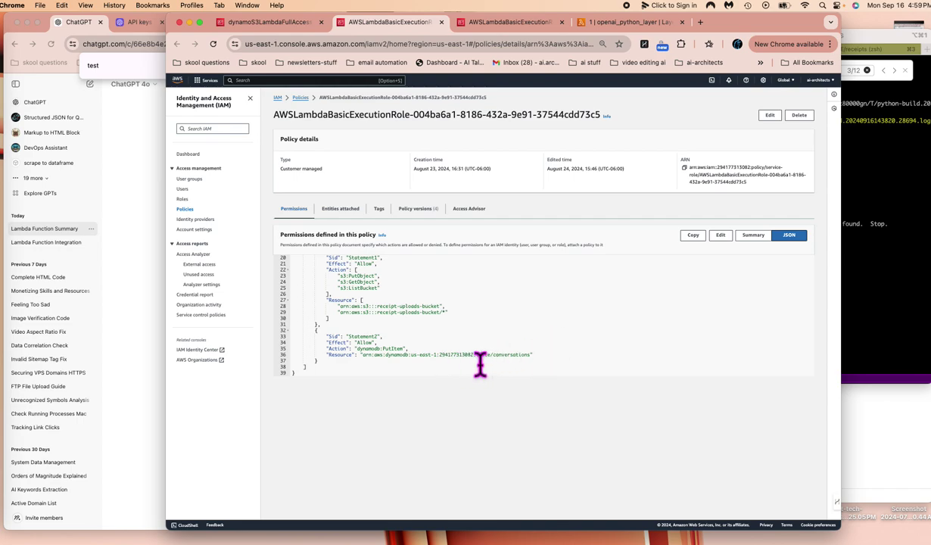
{"action": "left_click_drag", "start_coordinate": [467, 356], "coordinate": [374, 355]}
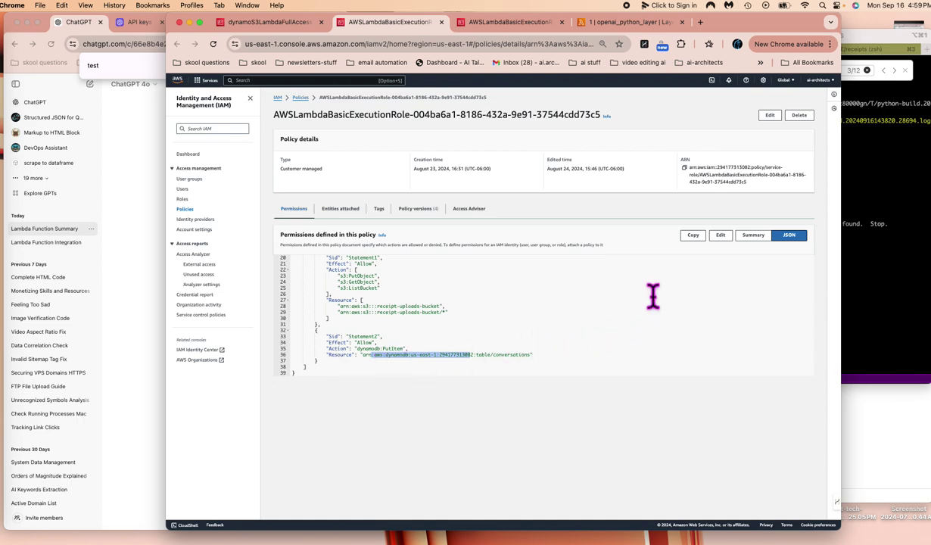
{"action": "scroll", "coordinate": [652, 295], "scroll_direction": "up", "scroll_amount": 3}
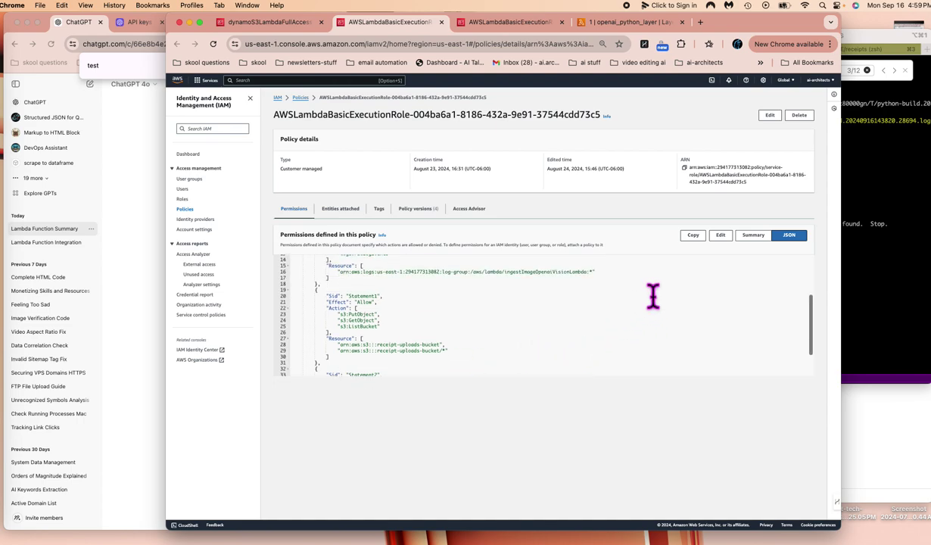
- Open the policy for editing and add a new statement at the end of its JSON, narrowing the window to uncover ChatGPT
{"action": "left_click", "coordinate": [721, 236]}
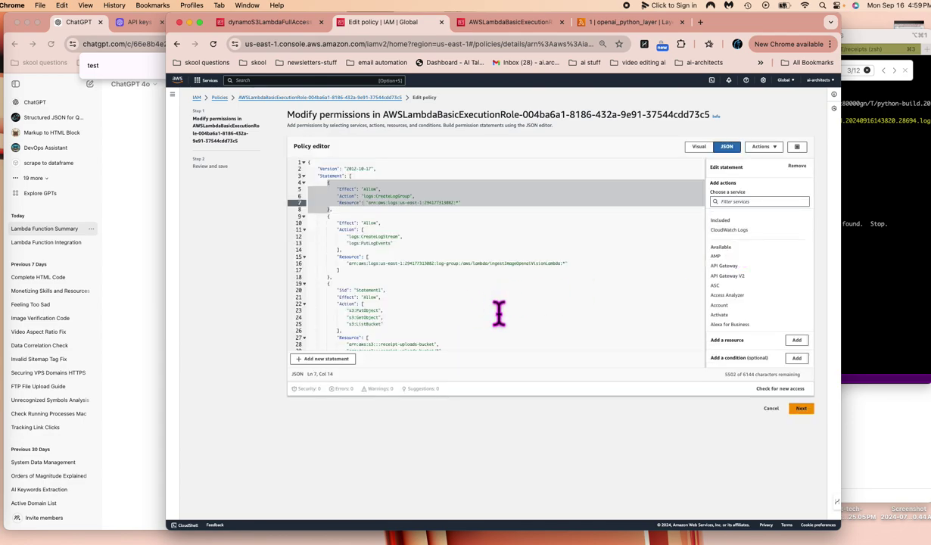
{"action": "left_click", "coordinate": [342, 360]}
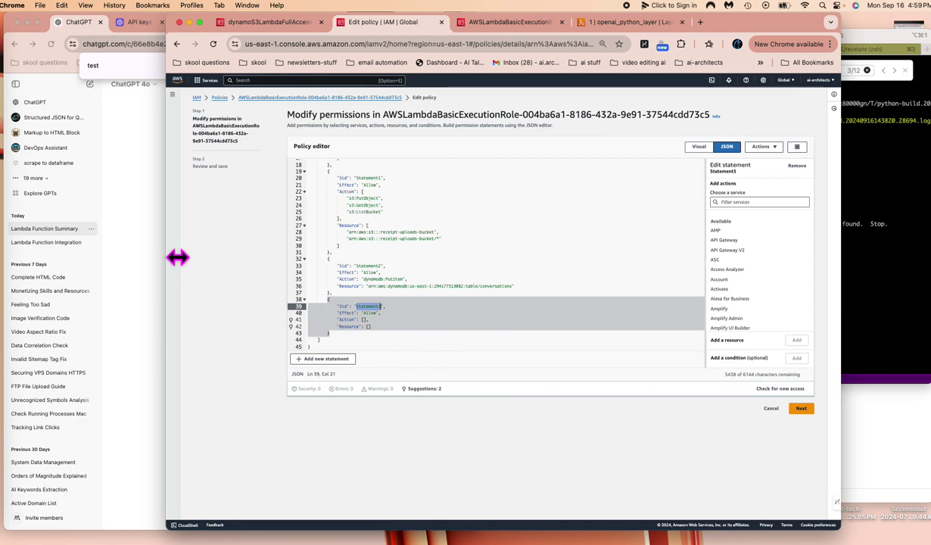
{"action": "left_click_drag", "start_coordinate": [178, 256], "coordinate": [258, 259]}
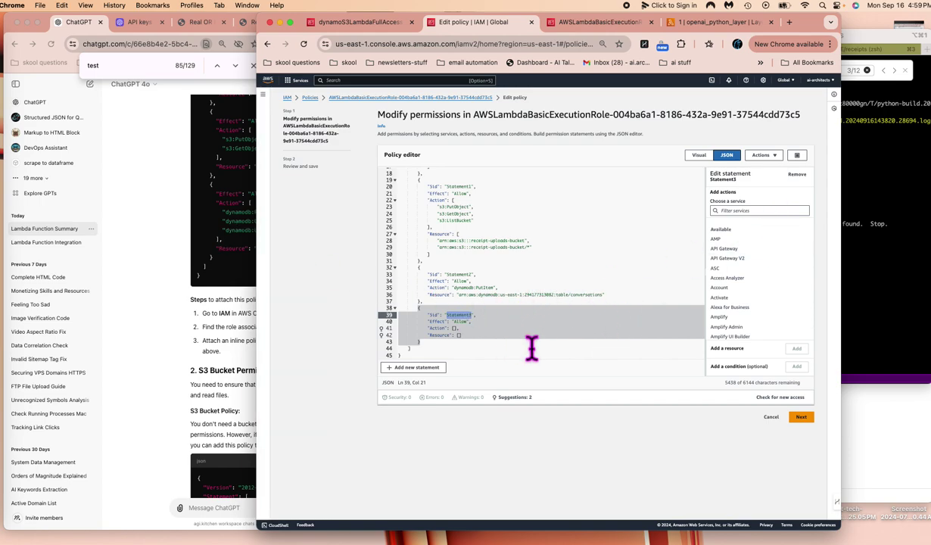
{"action": "left_click", "coordinate": [457, 328]}
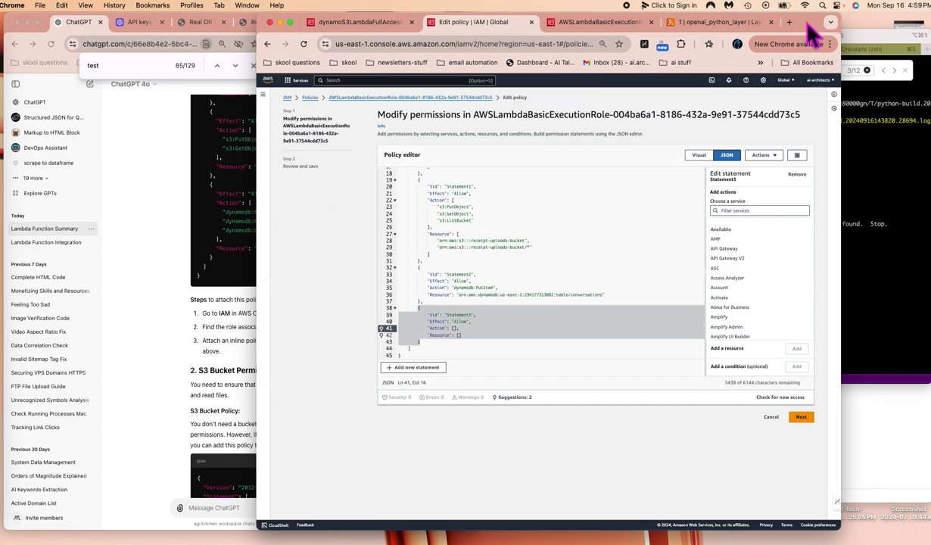
- Examine ChatGPT's example Lambda execution role policy, including the S3 bucket name and the region and account placeholders in the DynamoDB resource
{"action": "left_click_drag", "start_coordinate": [804, 24], "coordinate": [859, 27]}
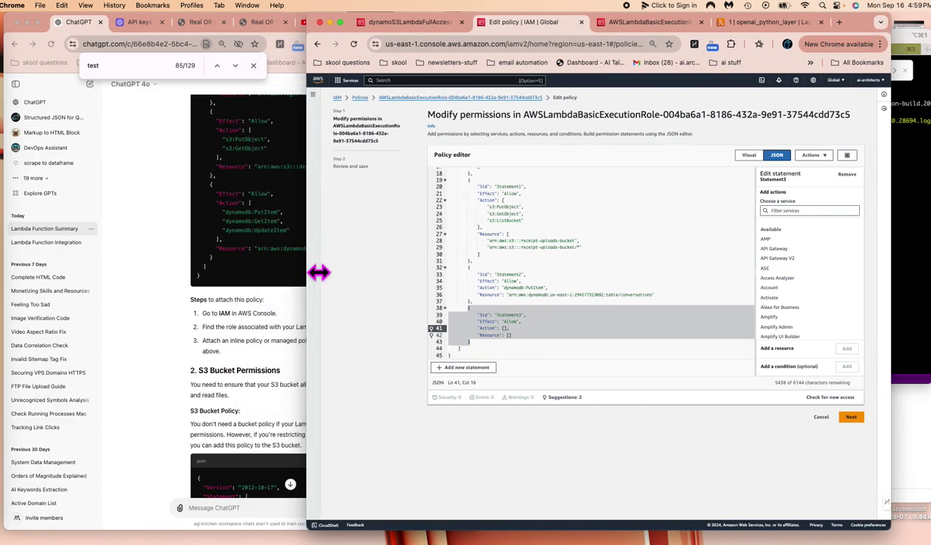
{"action": "left_click", "coordinate": [297, 247]}
{"action": "scroll", "coordinate": [317, 257], "scroll_direction": "up", "scroll_amount": 5}
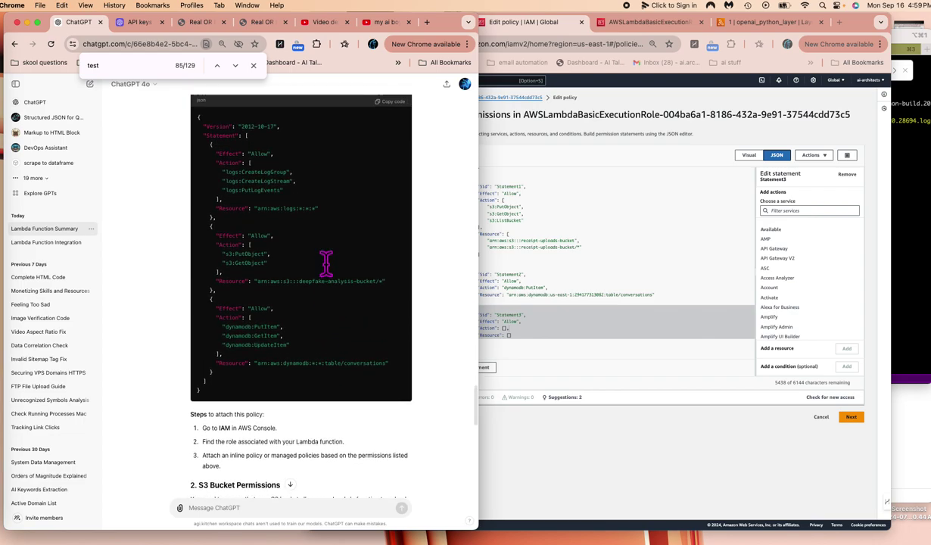
{"action": "scroll", "coordinate": [325, 265], "scroll_direction": "up", "scroll_amount": 2}
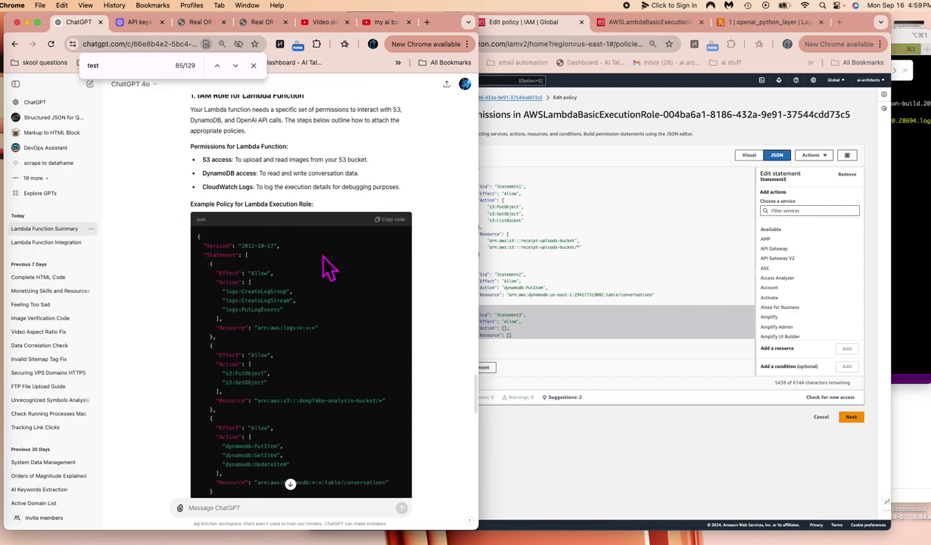
{"action": "scroll", "coordinate": [327, 266], "scroll_direction": "down", "scroll_amount": 1}
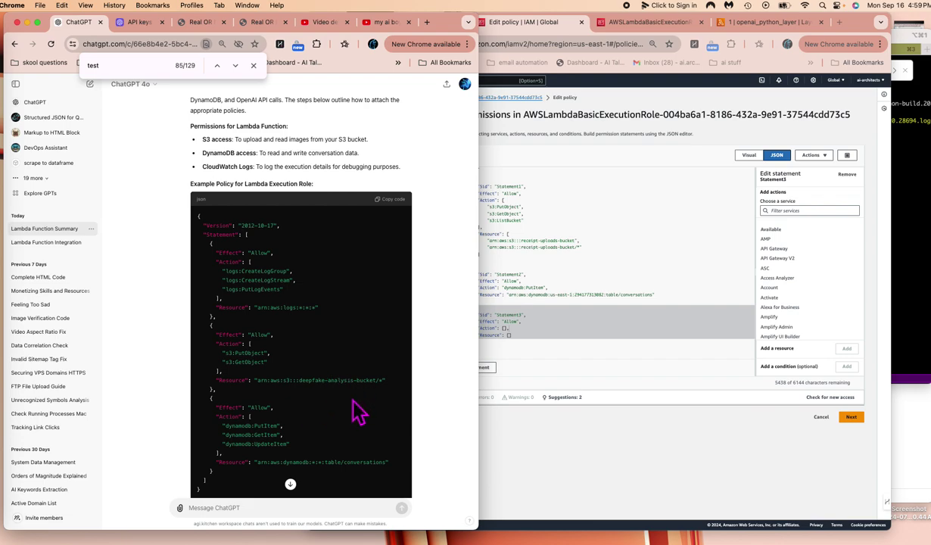
{"action": "left_click_drag", "start_coordinate": [385, 389], "coordinate": [303, 386]}
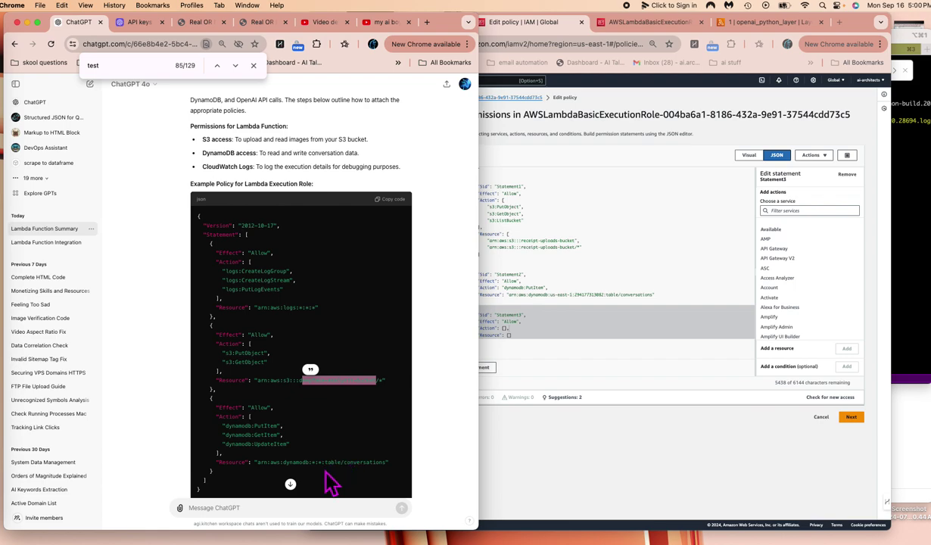
{"action": "left_click_drag", "start_coordinate": [310, 462], "coordinate": [327, 464]}
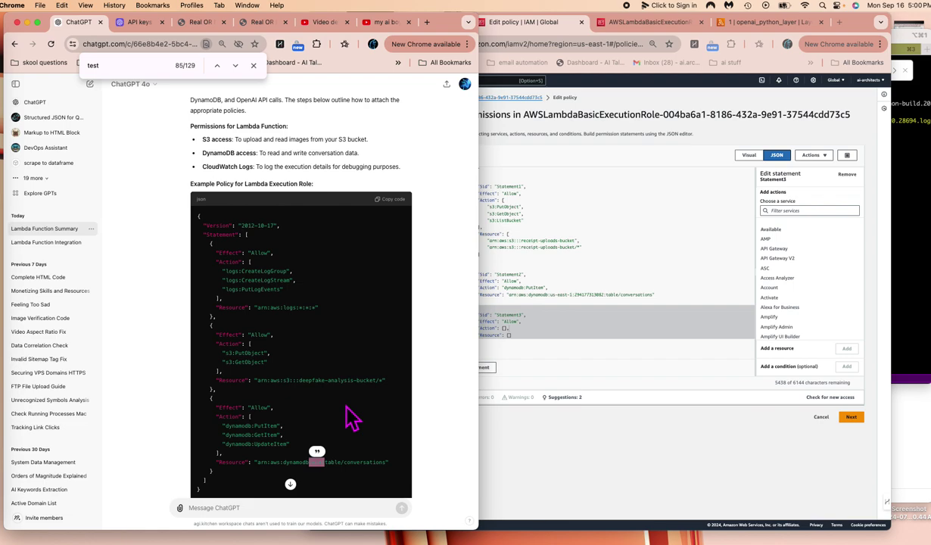
- Copy the entire policy JSON from the AWS policy editor and paste it into the ChatGPT message
{"action": "left_click", "coordinate": [606, 319]}
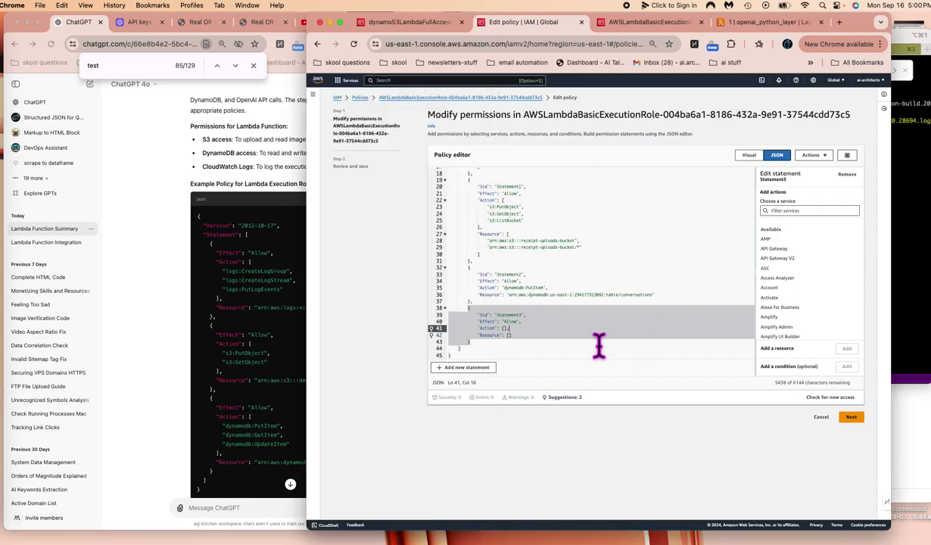
{"action": "left_click", "coordinate": [546, 354]}
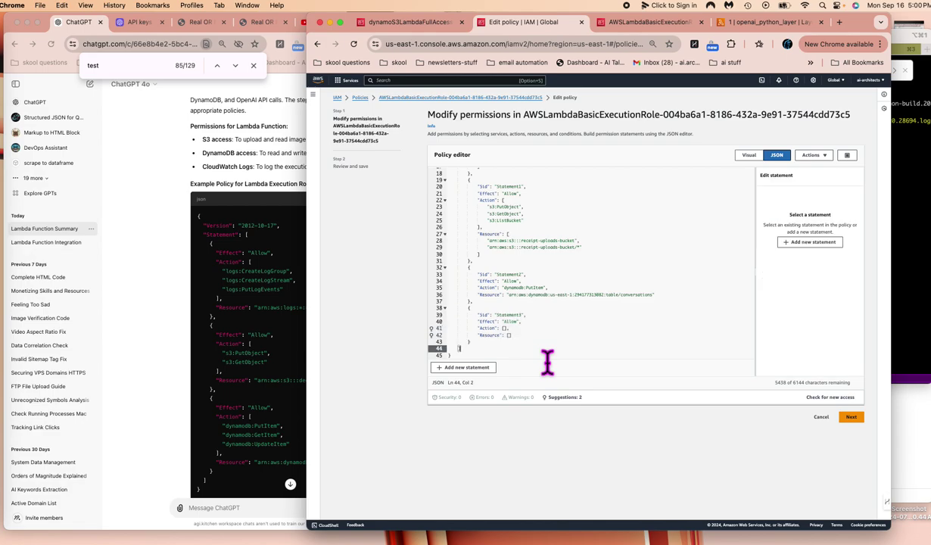
{"action": "left_click", "coordinate": [457, 355]}
{"action": "left_click_drag", "start_coordinate": [464, 367], "coordinate": [446, 155]}
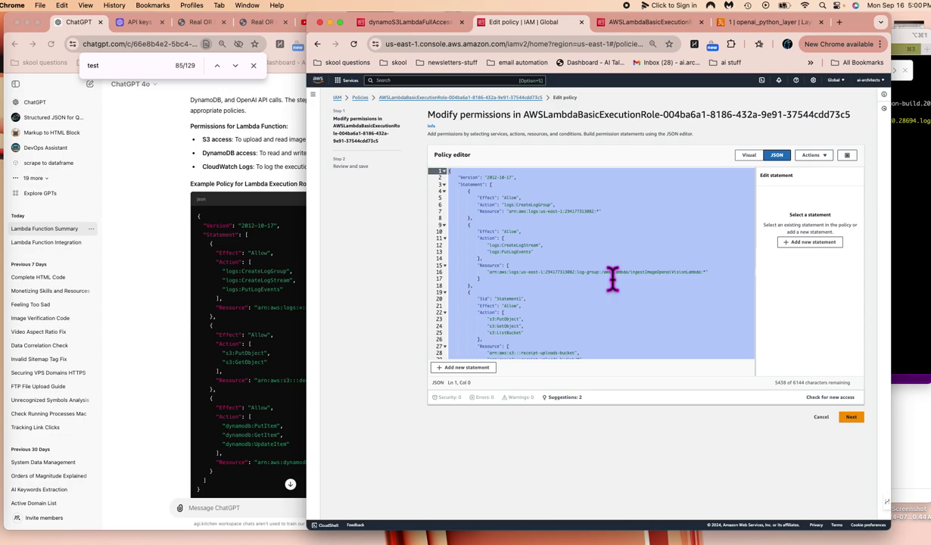
{"action": "left_click", "coordinate": [250, 511]}
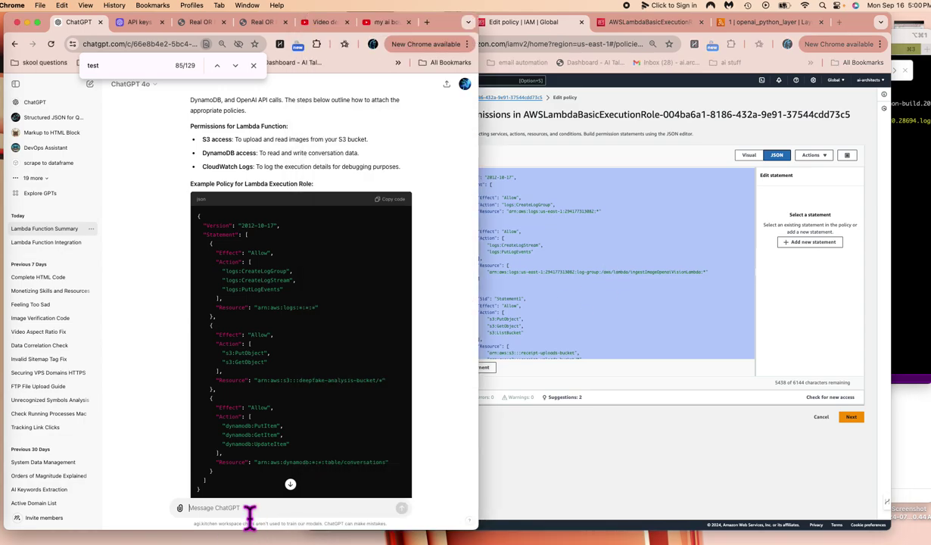
{"action": "key", "text": "super+v"}
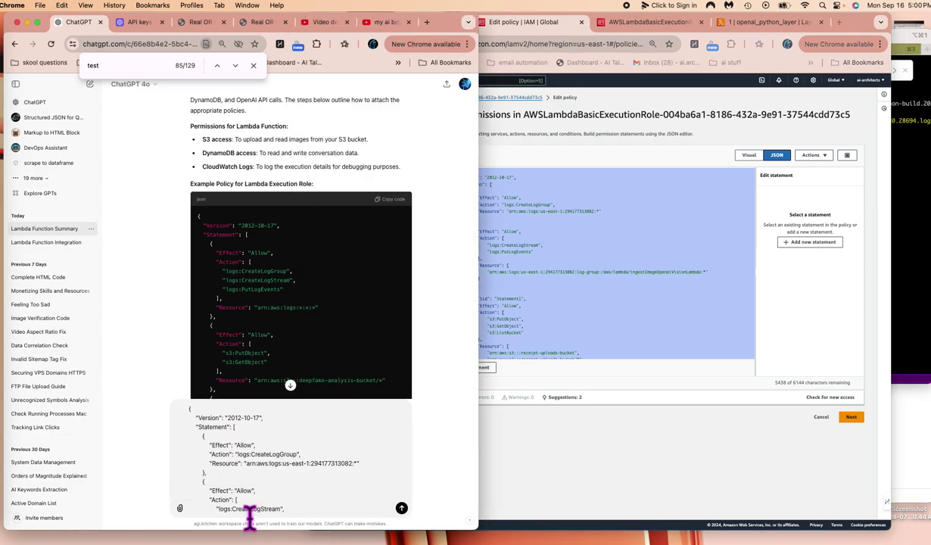
- Select the full Modify permissions heading with the policy name on the AWS edit page
{"action": "left_click", "coordinate": [813, 122]}
{"action": "left_click_drag", "start_coordinate": [851, 115], "coordinate": [432, 115]}
{"action": "left_click", "coordinate": [382, 385]}
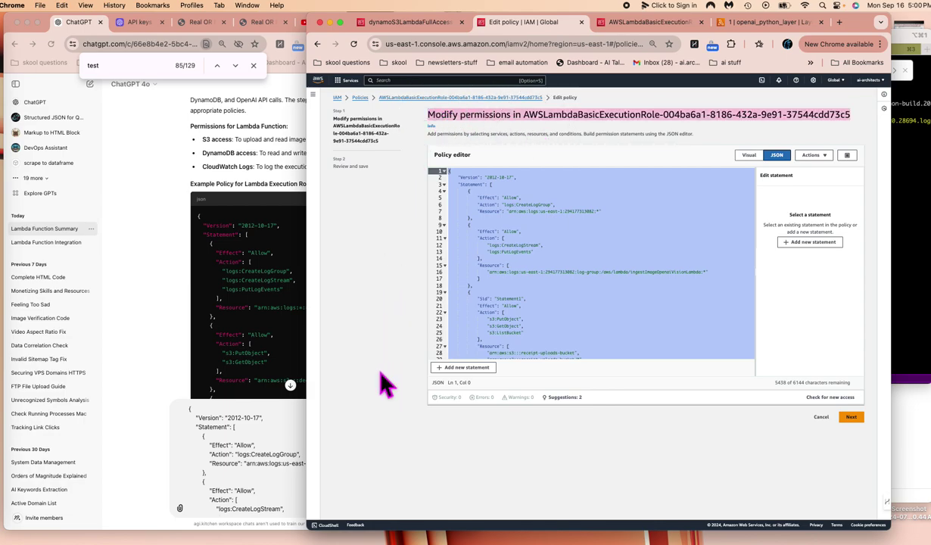
- Insert three blank lines above the pasted policy JSON in the ChatGPT message and place the cursor at its start
{"action": "left_click", "coordinate": [216, 450]}
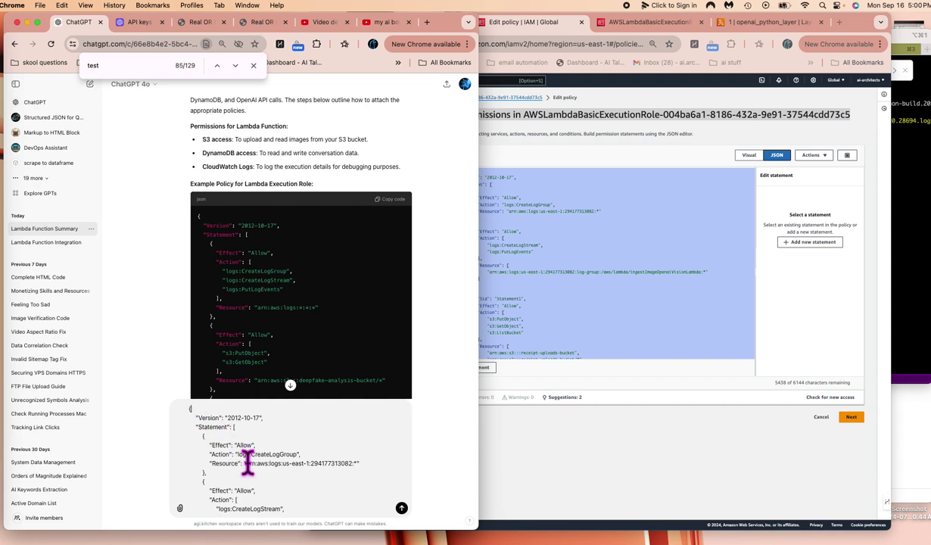
{"action": "key", "text": "super+Up"}
{"action": "key", "text": "shift+Return"}
{"action": "key", "text": "shift+Return"}
{"action": "key", "text": "shift+Return"}
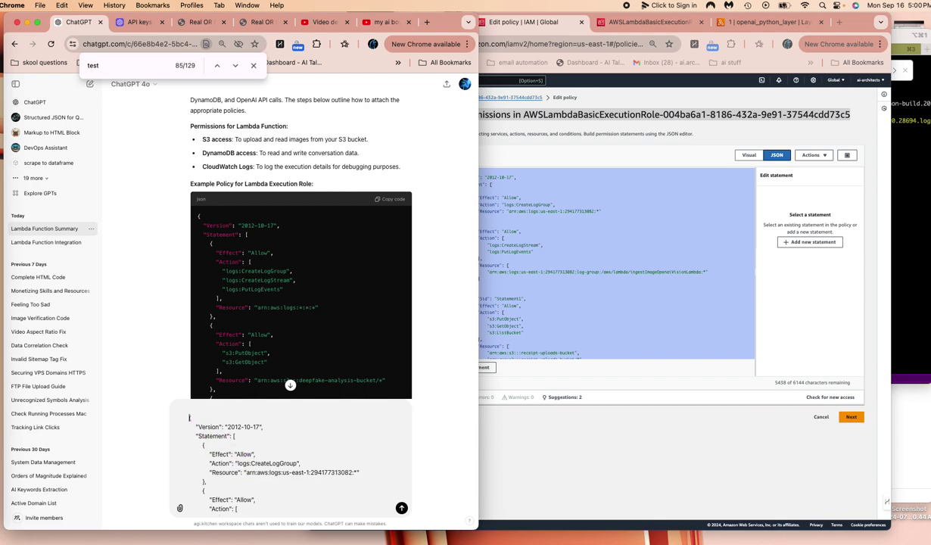
{"action": "key", "text": "Up"}
{"action": "key", "text": "Up"}
{"action": "key", "text": "Up"}
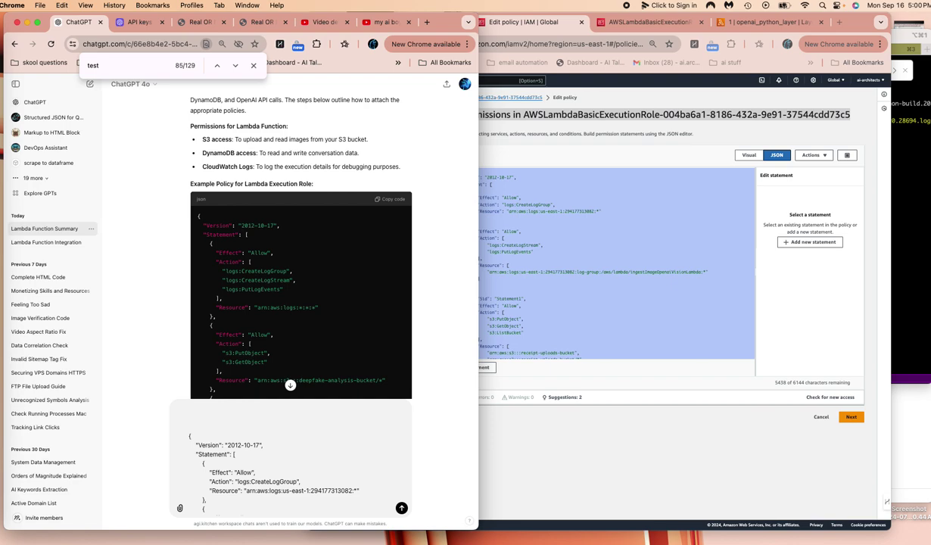
- Insert the Modify permissions heading with the policy name above the JSON in the ChatGPT message, and add a blank line after it
{"action": "type", "text": "Modify permissions in AWSLambdaBasicExecutionRole-004ba6a1-8186-432a-9e91-37544cdd73c5"}
{"action": "scroll", "coordinate": [322, 492], "scroll_direction": "down", "scroll_amount": 10}
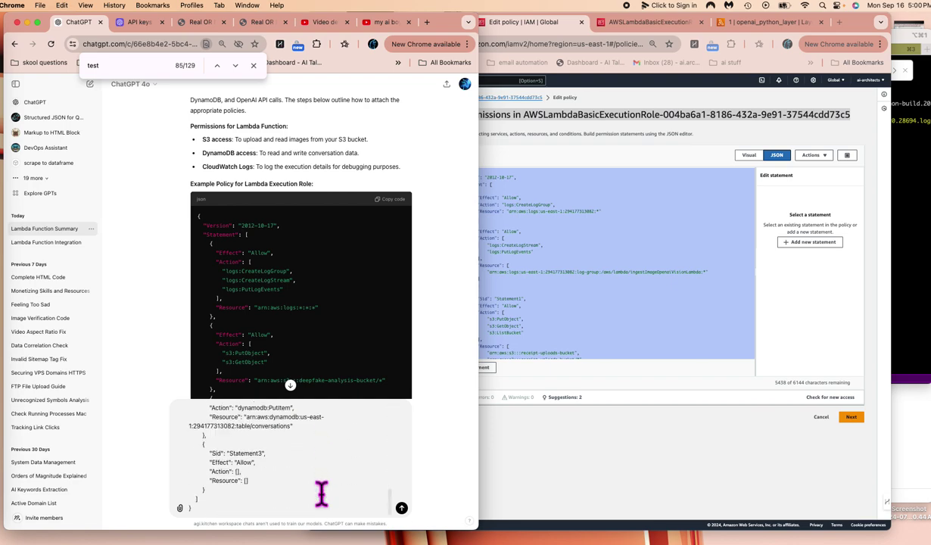
{"action": "left_click", "coordinate": [248, 519]}
{"action": "key", "text": "shift+Return"}
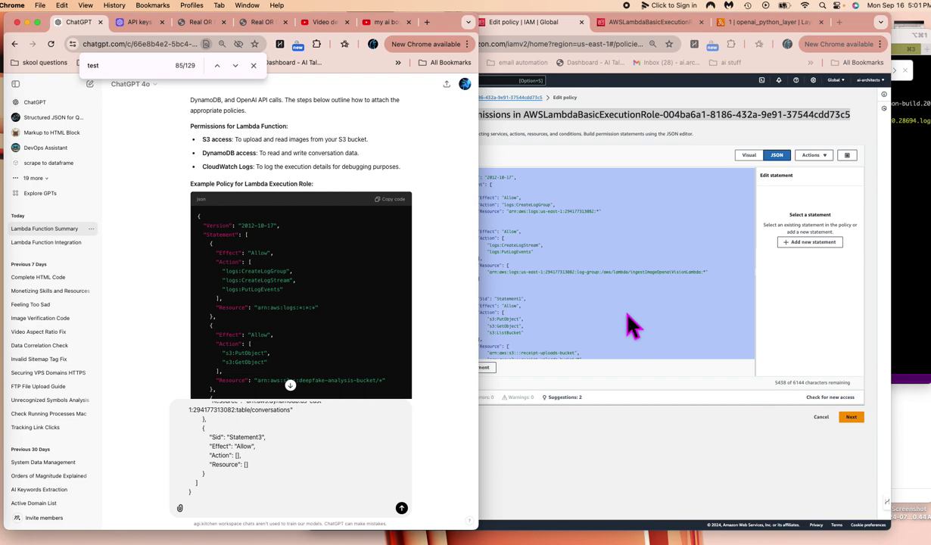
- Examine the statements in the AWS policy editor, from the log permissions through S3 and DynamoDB to the empty Statement3
{"action": "left_click", "coordinate": [632, 325]}
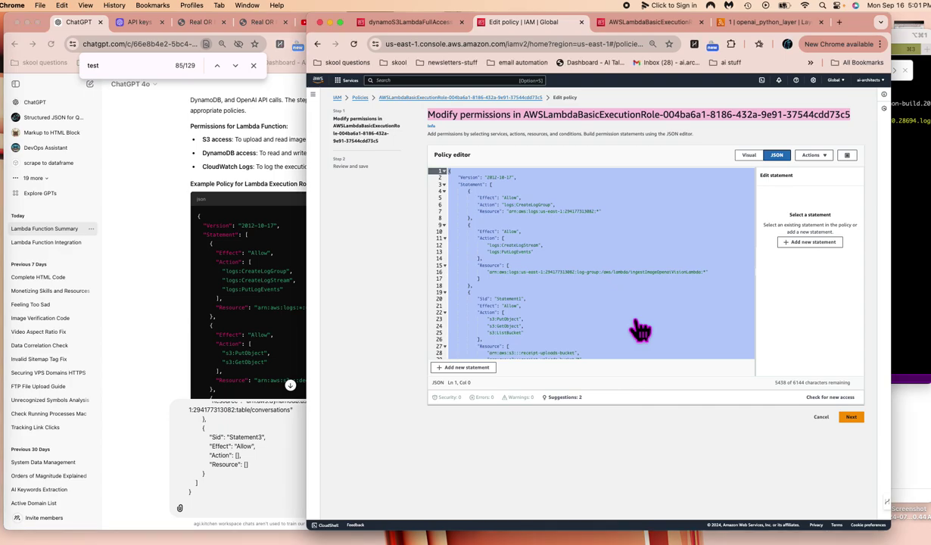
{"action": "scroll", "coordinate": [634, 301], "scroll_direction": "down", "scroll_amount": 1}
{"action": "scroll", "coordinate": [634, 301], "scroll_direction": "down", "scroll_amount": 5}
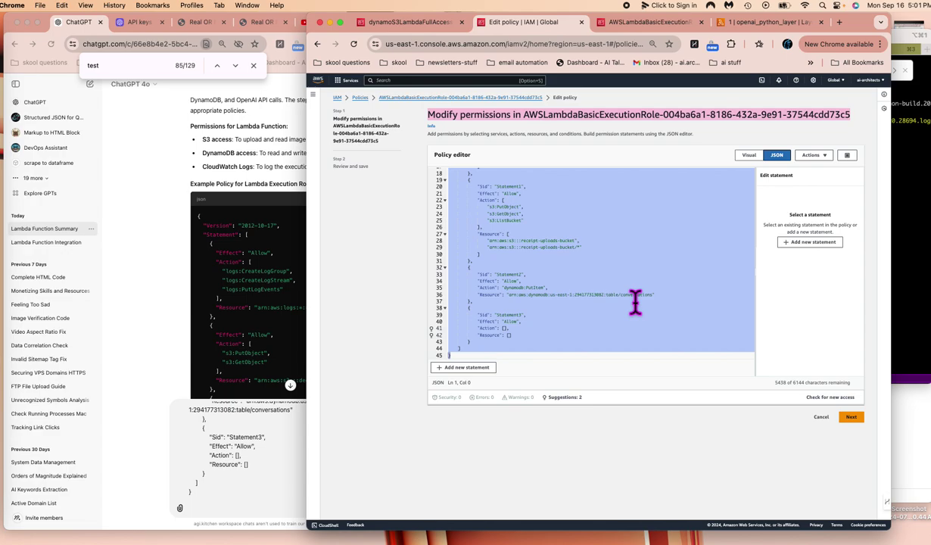
{"action": "left_click", "coordinate": [598, 317]}
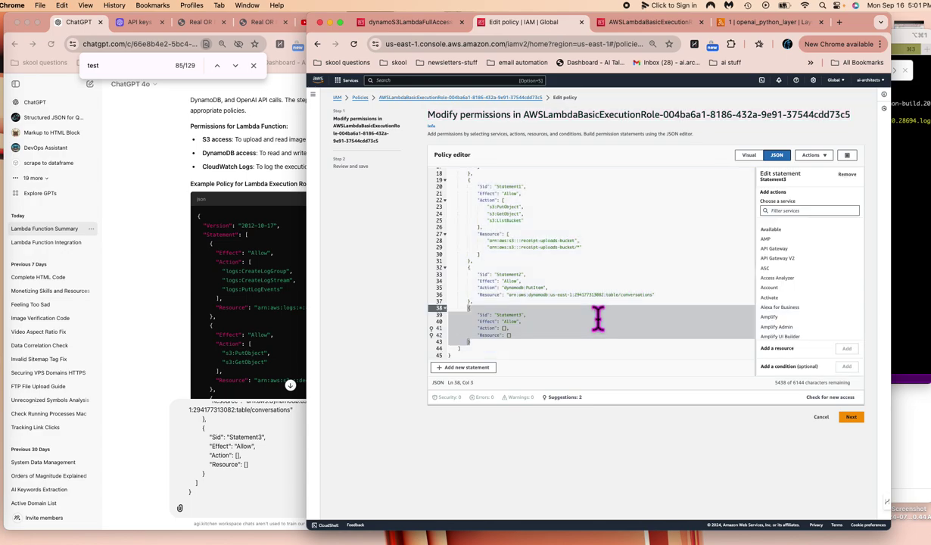
{"action": "scroll", "coordinate": [632, 321], "scroll_direction": "up", "scroll_amount": 3}
{"action": "scroll", "coordinate": [631, 321], "scroll_direction": "down", "scroll_amount": 3}
- Open the ingestImageOpenAIVisionToBytes function in AWS Lambda and copy its ARN
{"action": "left_click", "coordinate": [409, 23]}
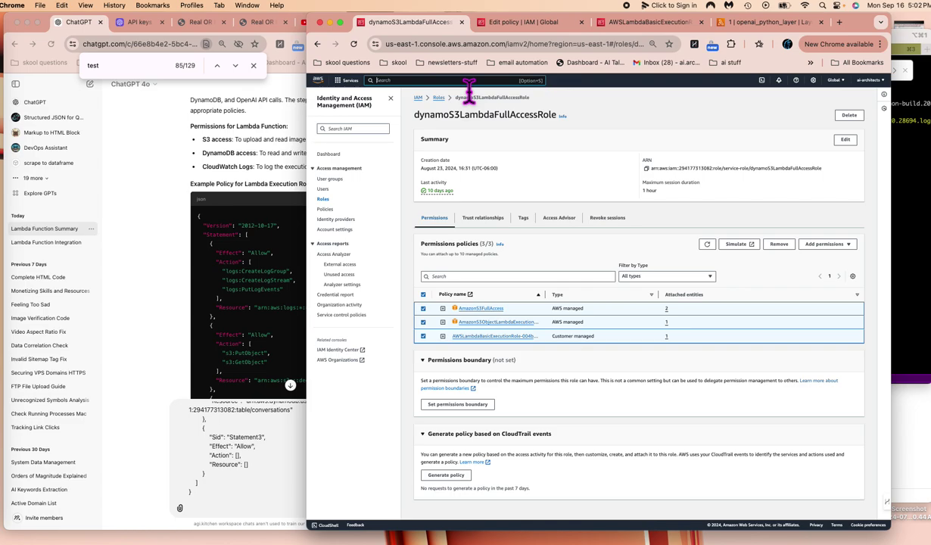
{"action": "type", "text": "lambda"}
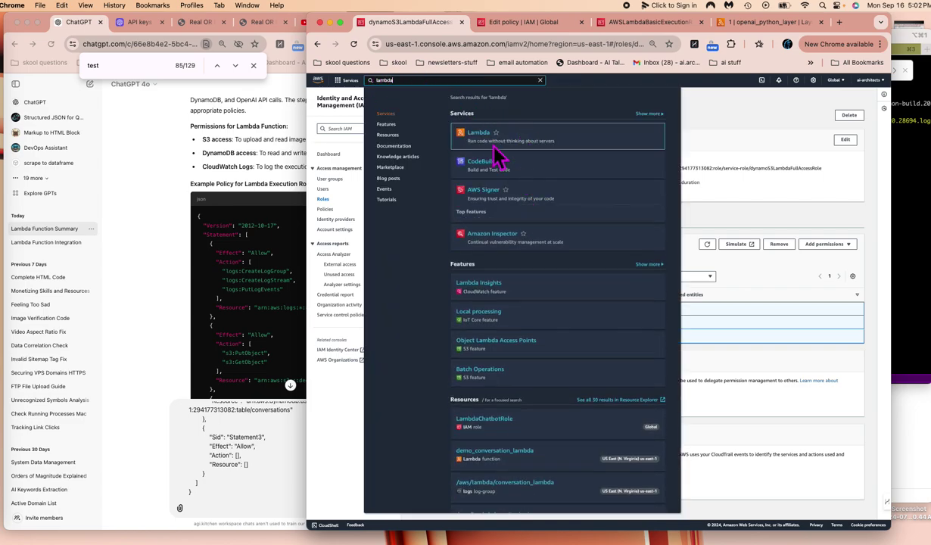
{"action": "left_click", "coordinate": [490, 145]}
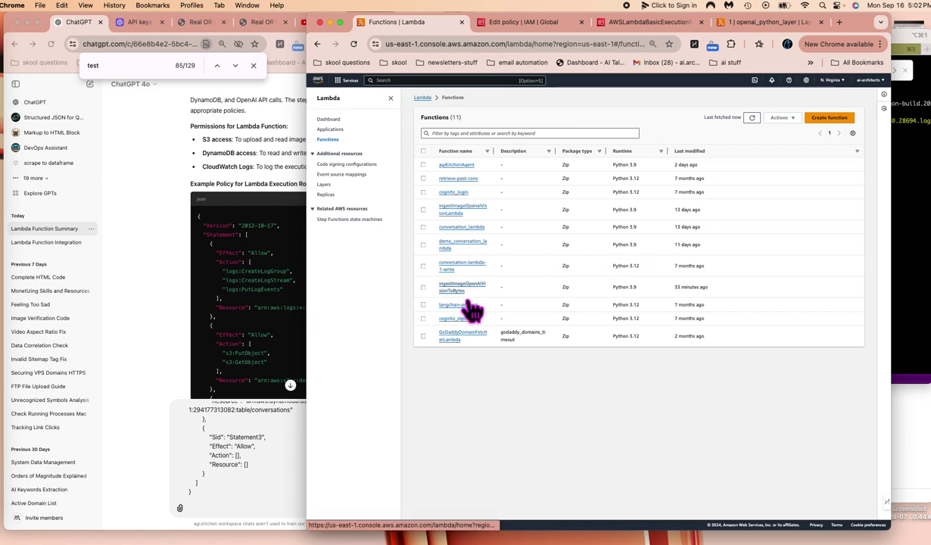
{"action": "left_click", "coordinate": [458, 289]}
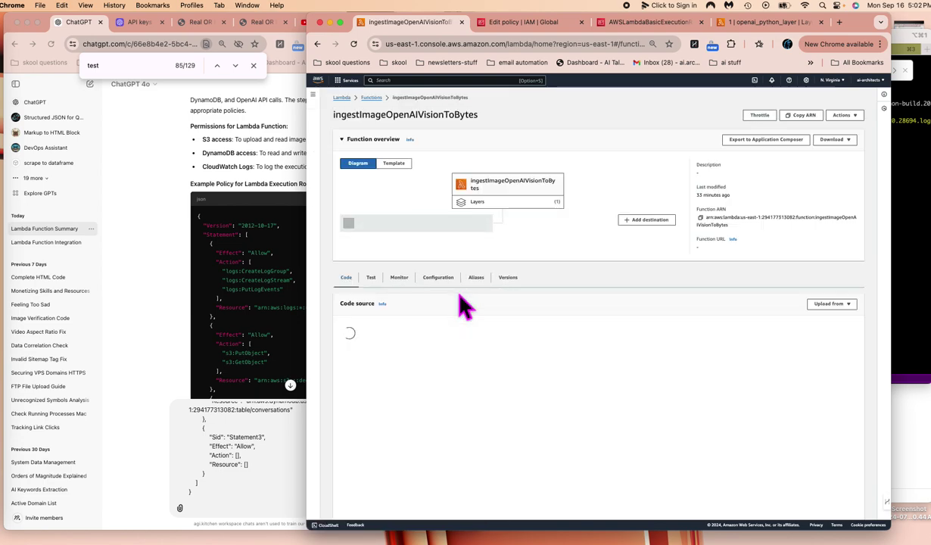
{"action": "left_click", "coordinate": [798, 116]}
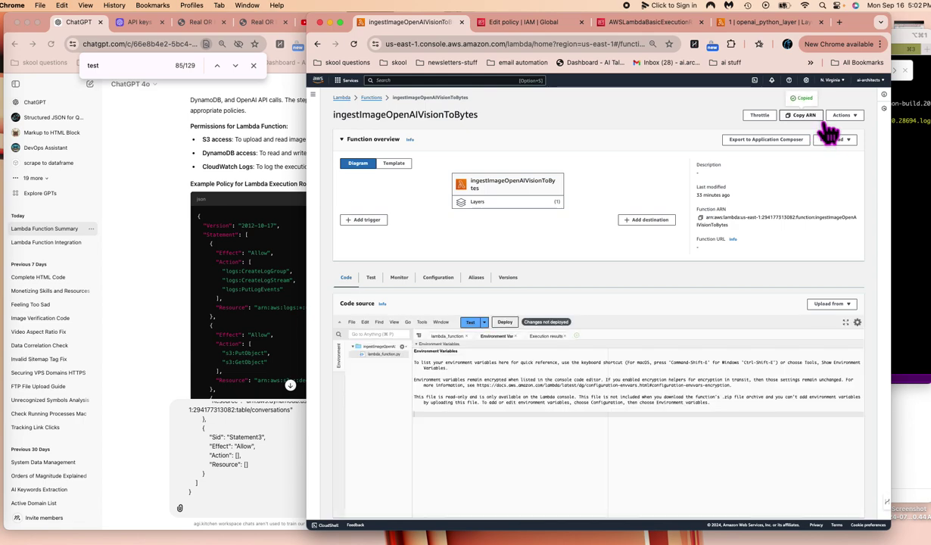
- Append "this is my lambda's ARN:" to the ChatGPT message, followed by the copied function ARN on its own line
{"action": "left_click", "coordinate": [245, 504]}
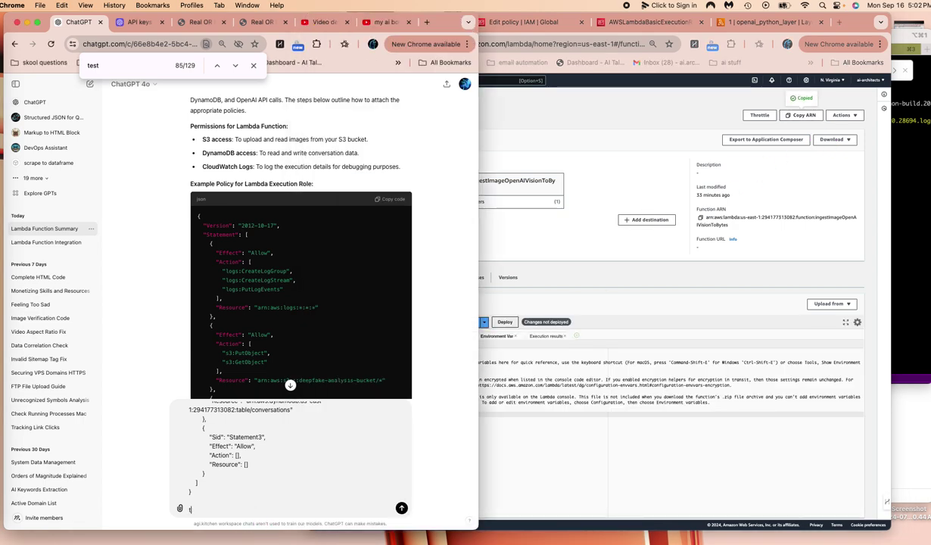
{"action": "type", "text": "this is my lambda's ARN"}
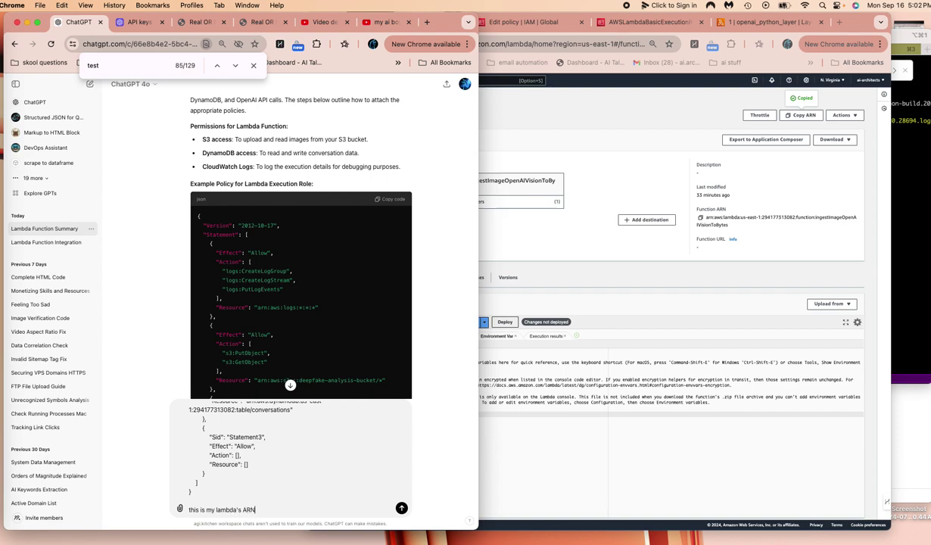
{"action": "type", "text": ":"}
{"action": "key", "text": "shift+Return"}
{"action": "key", "text": "super+v"}
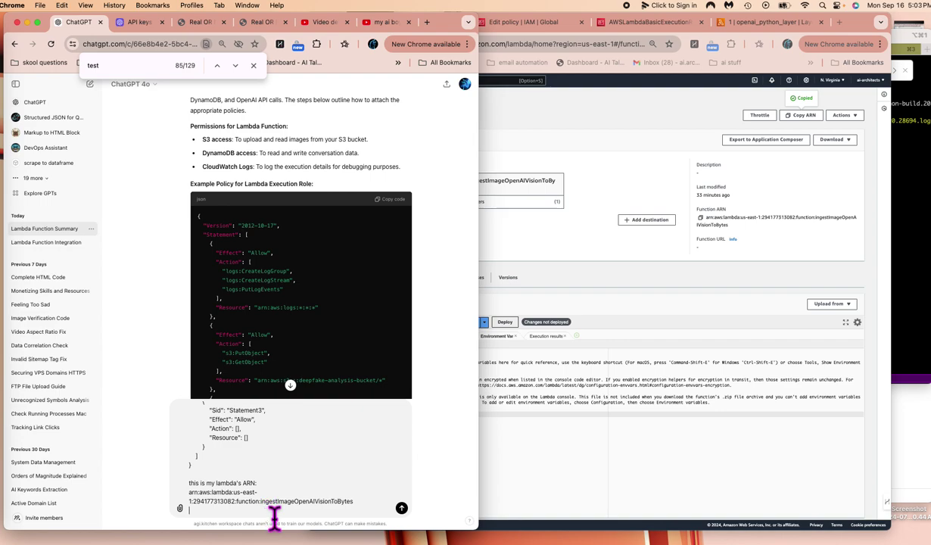
{"action": "key", "text": "shift+Return"}
- Reuse the AWS browser tab holding the execution role policy to find S3 and open its buckets list
{"action": "left_click", "coordinate": [602, 461]}
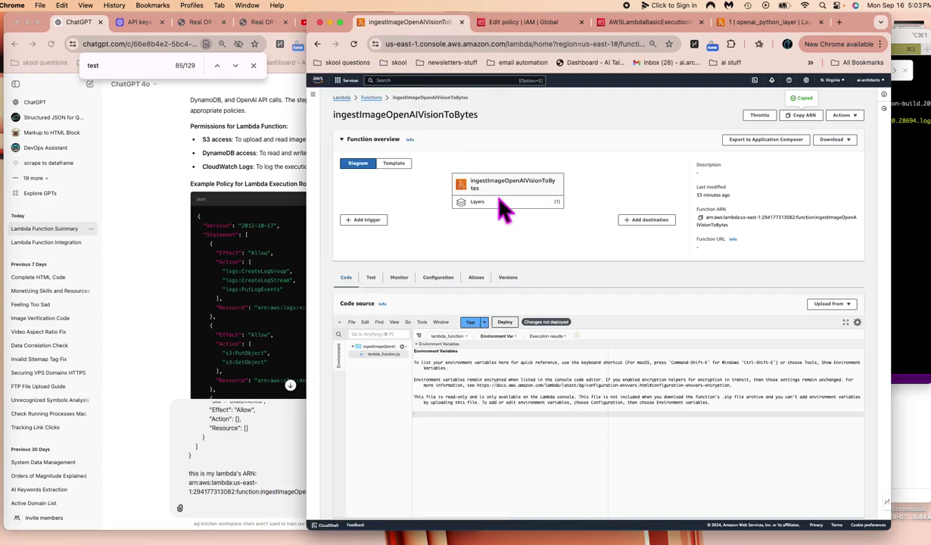
{"action": "left_click", "coordinate": [676, 22]}
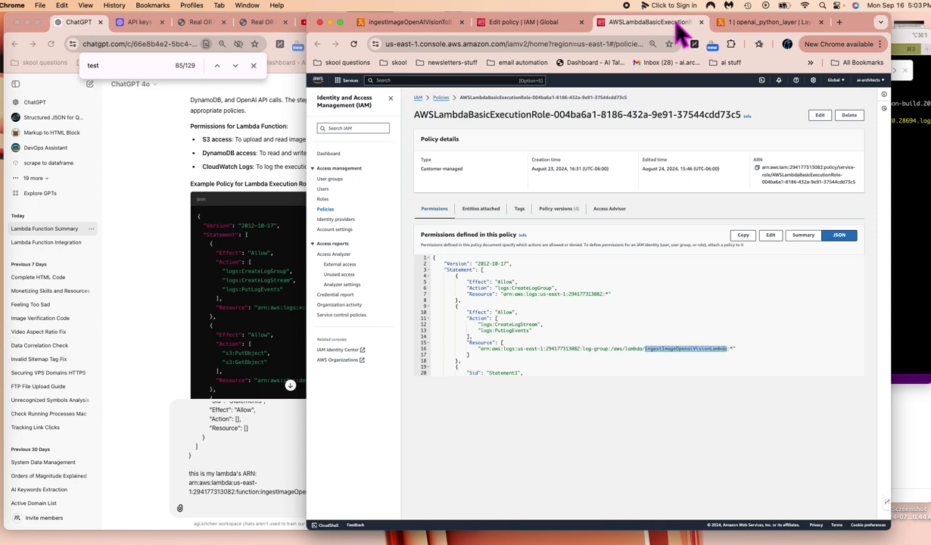
{"action": "left_click", "coordinate": [417, 80]}
{"action": "type", "text": "s3"}
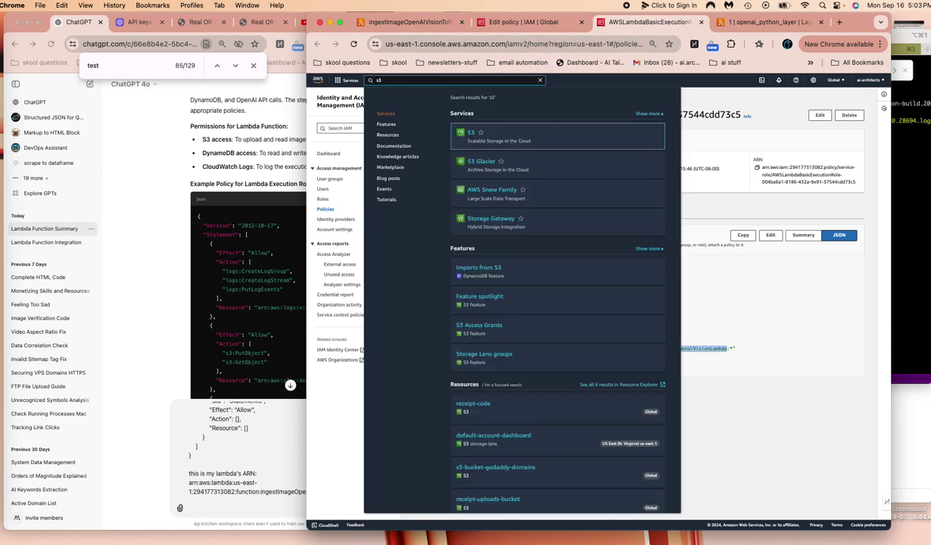
{"action": "mouse_move", "coordinate": [492, 141]}
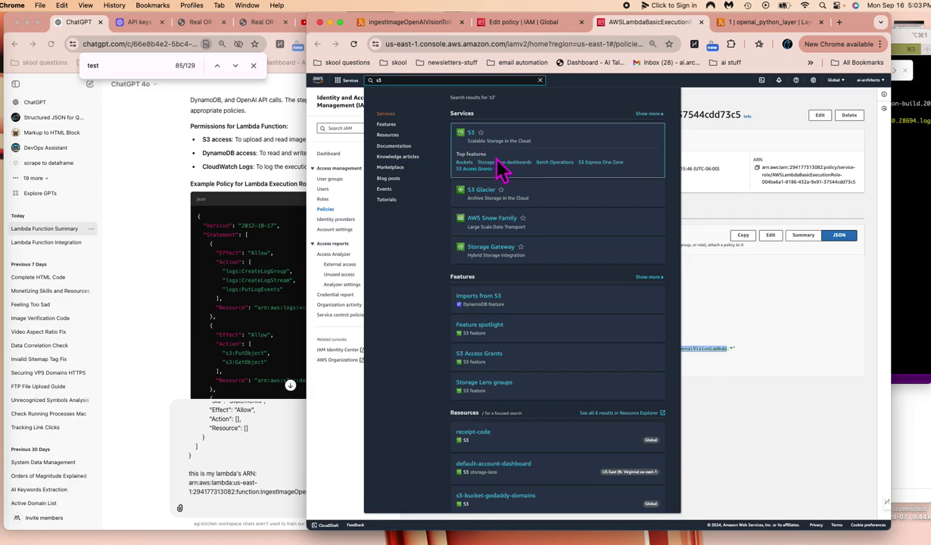
{"action": "left_click", "coordinate": [475, 171]}
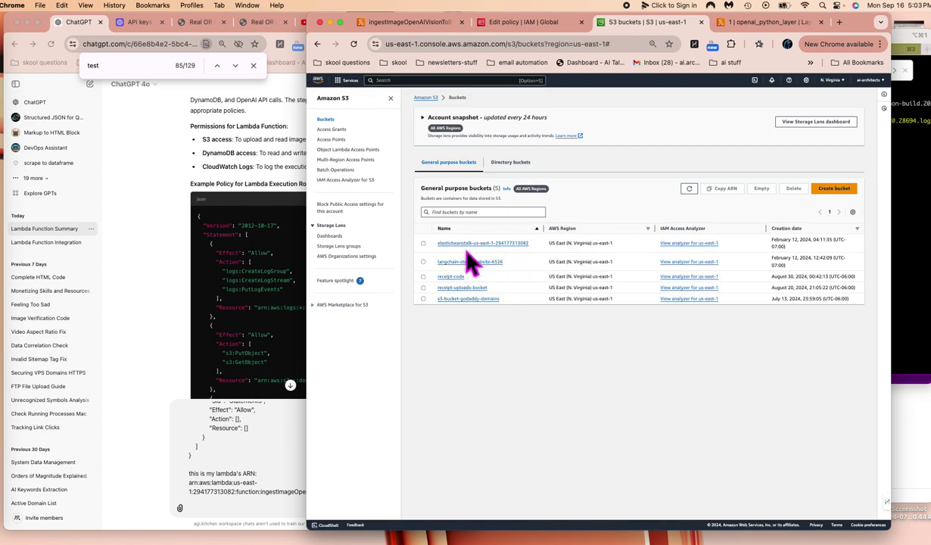
- Start creating a general purpose S3 bucket and name it deepfake_detection, keeping the default ownership, public access and versioning settings
{"action": "left_click", "coordinate": [850, 193]}
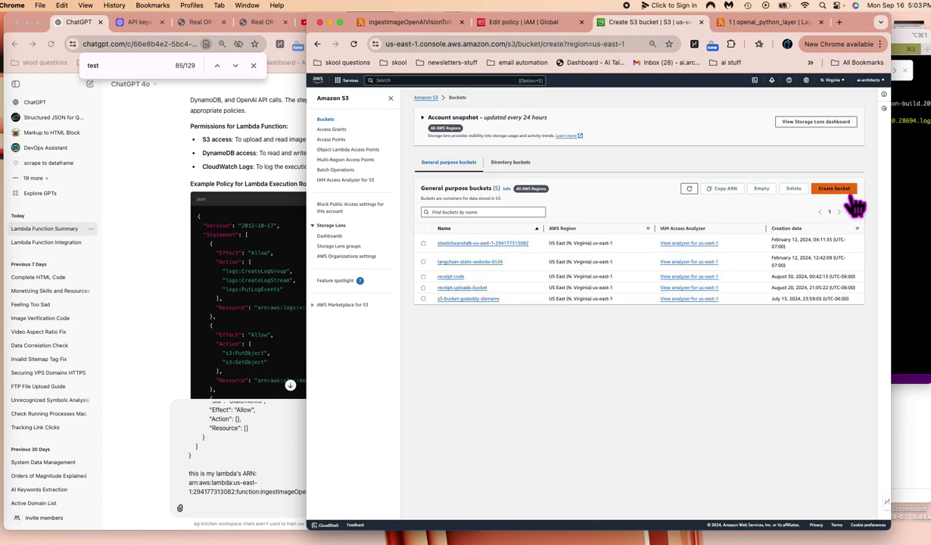
{"action": "left_click", "coordinate": [487, 249]}
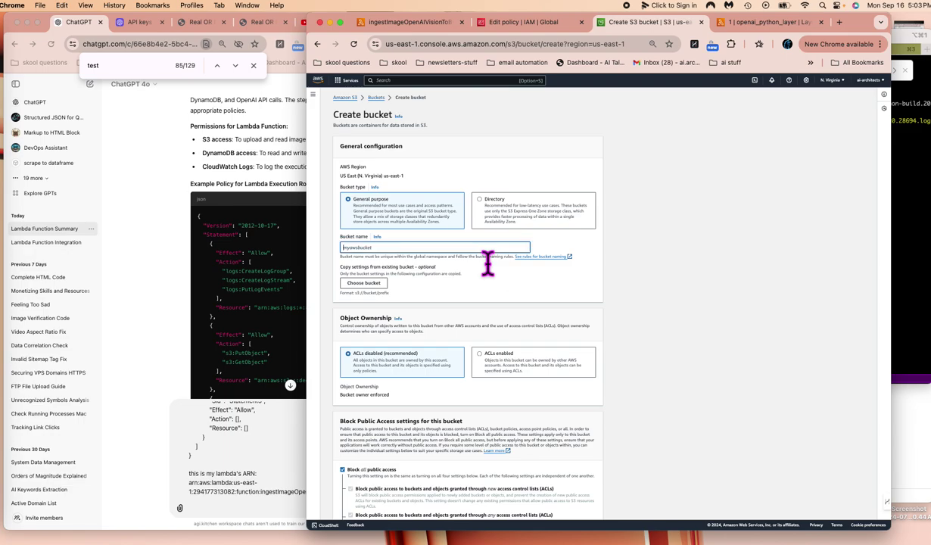
{"action": "type", "text": "deepfake_detection"}
{"action": "scroll", "coordinate": [551, 454], "scroll_direction": "down", "scroll_amount": 5}
{"action": "scroll", "coordinate": [551, 455], "scroll_direction": "down", "scroll_amount": 1}
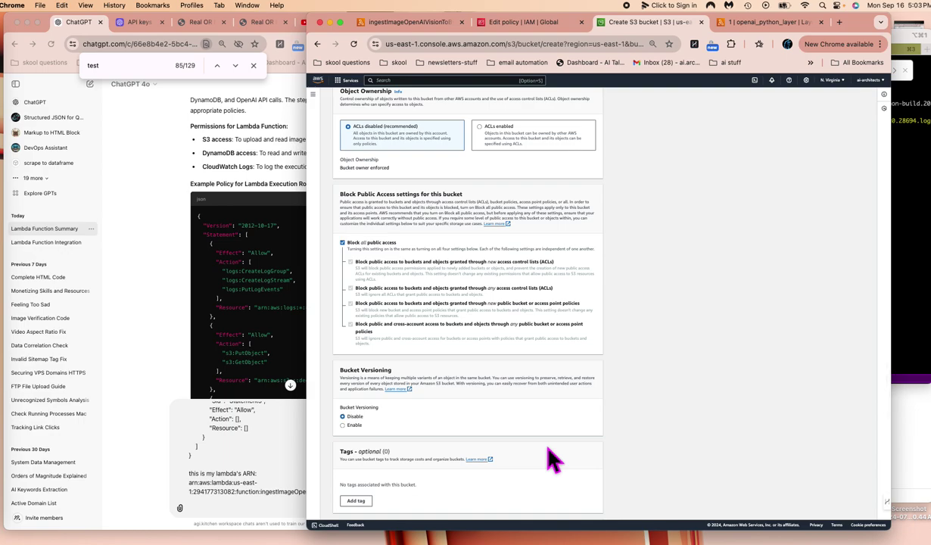
{"action": "scroll", "coordinate": [551, 457], "scroll_direction": "down", "scroll_amount": 5}
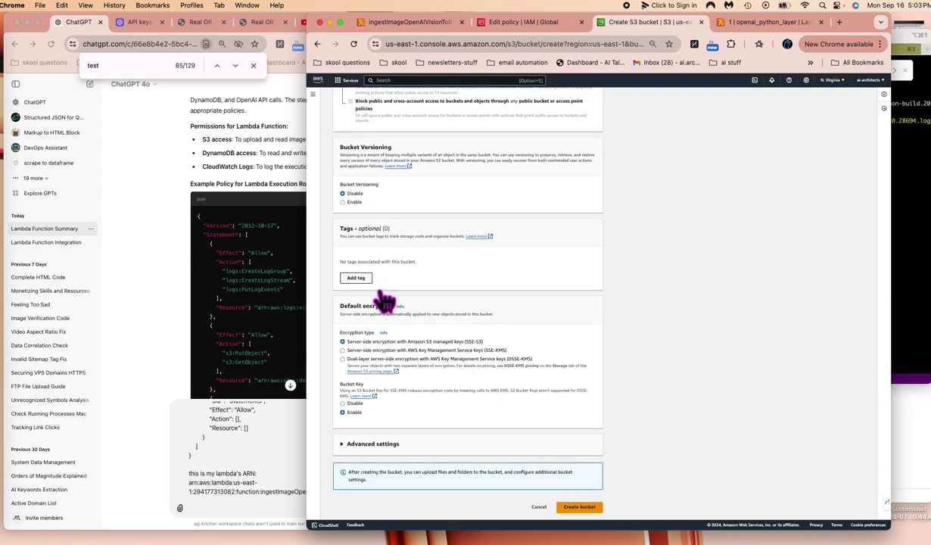
- Add a tag with the key deepfake_detection and an empty value to the new bucket
{"action": "left_click", "coordinate": [357, 279]}
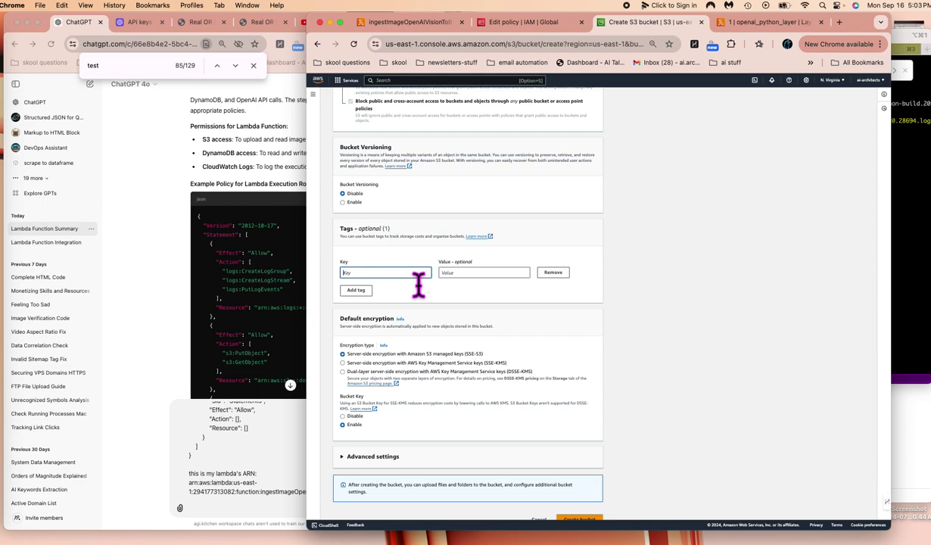
{"action": "type", "text": "dev"}
{"action": "left_click", "coordinate": [515, 280]}
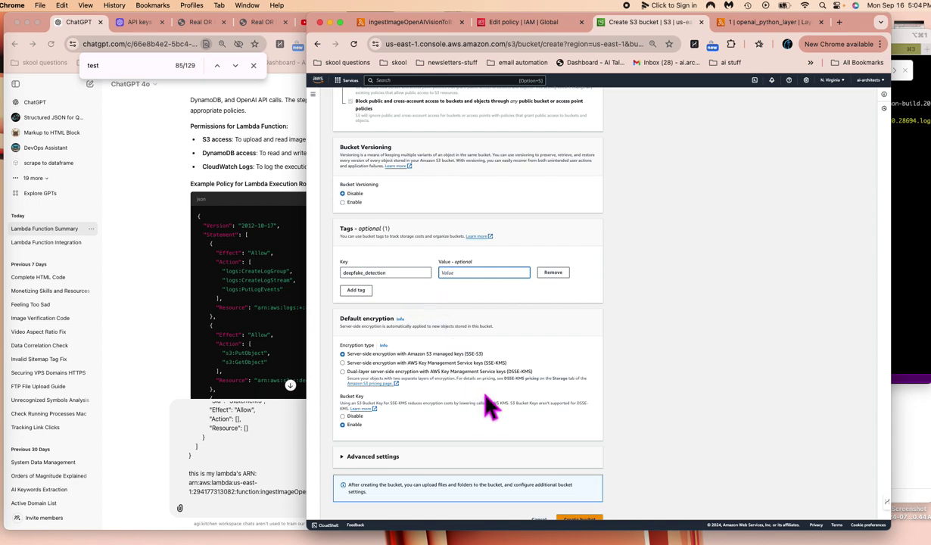
- Review the bucket's encryption, advanced Object Lock and general settings, and try to create the bucket
{"action": "scroll", "coordinate": [515, 409], "scroll_direction": "down", "scroll_amount": 1}
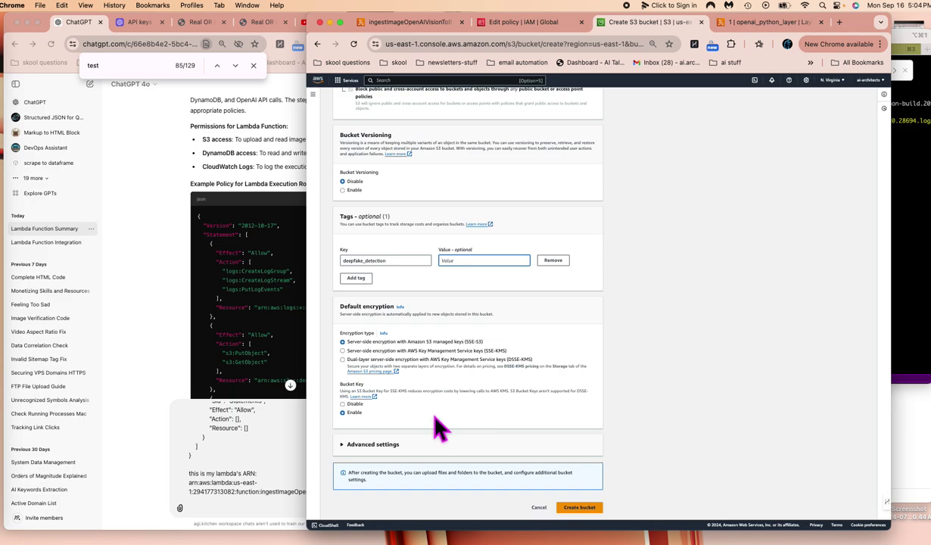
{"action": "left_click", "coordinate": [344, 444]}
{"action": "scroll", "coordinate": [484, 458], "scroll_direction": "down", "scroll_amount": 3}
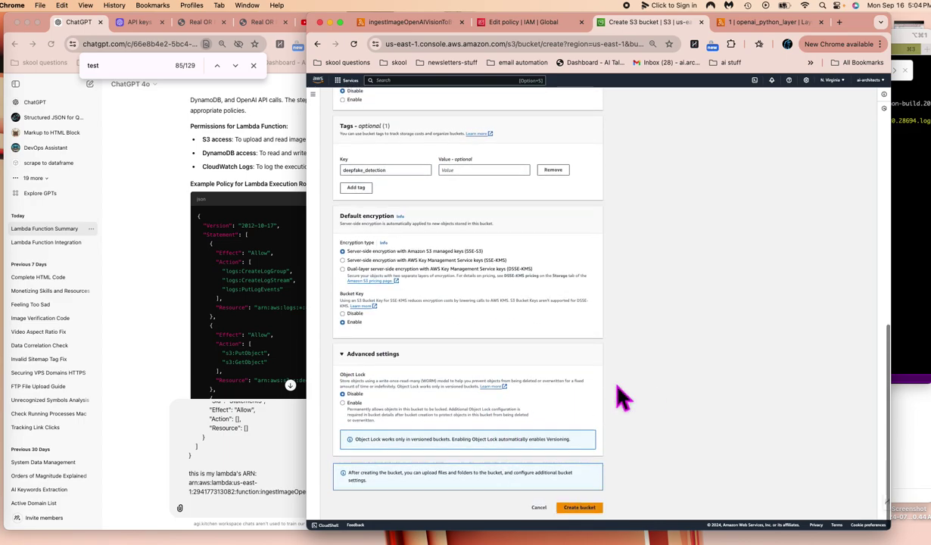
{"action": "scroll", "coordinate": [568, 355], "scroll_direction": "up", "scroll_amount": 15}
{"action": "scroll", "coordinate": [569, 356], "scroll_direction": "down", "scroll_amount": 1}
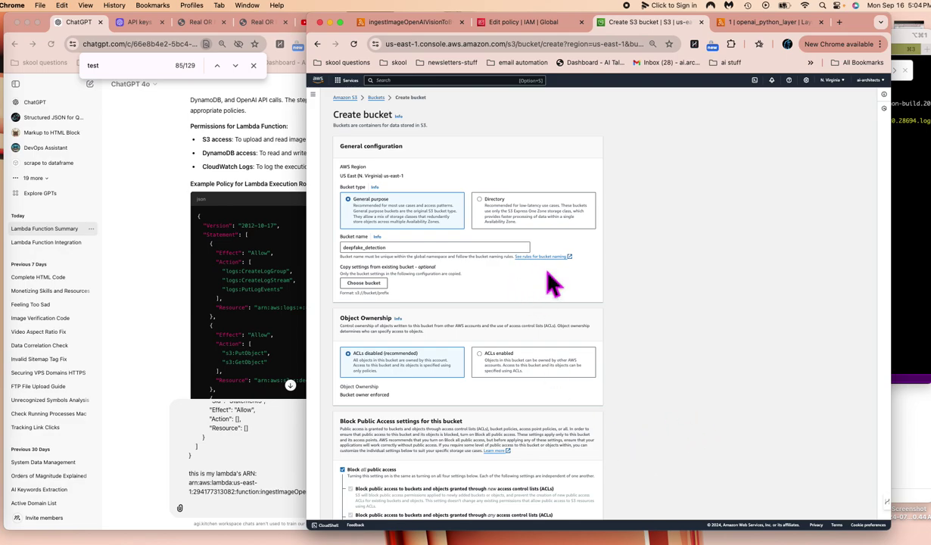
{"action": "scroll", "coordinate": [575, 465], "scroll_direction": "down", "scroll_amount": 10}
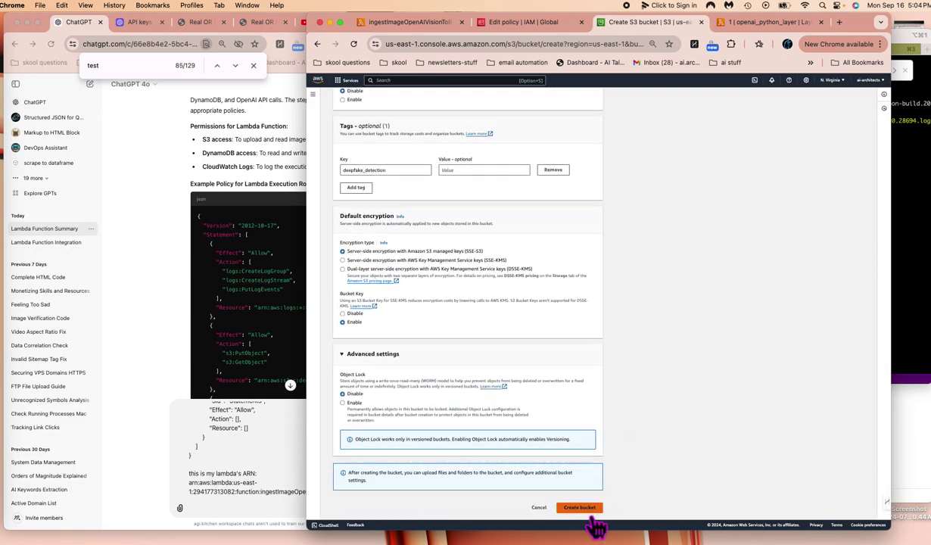
{"action": "scroll", "coordinate": [590, 520], "scroll_direction": "up", "scroll_amount": 1}
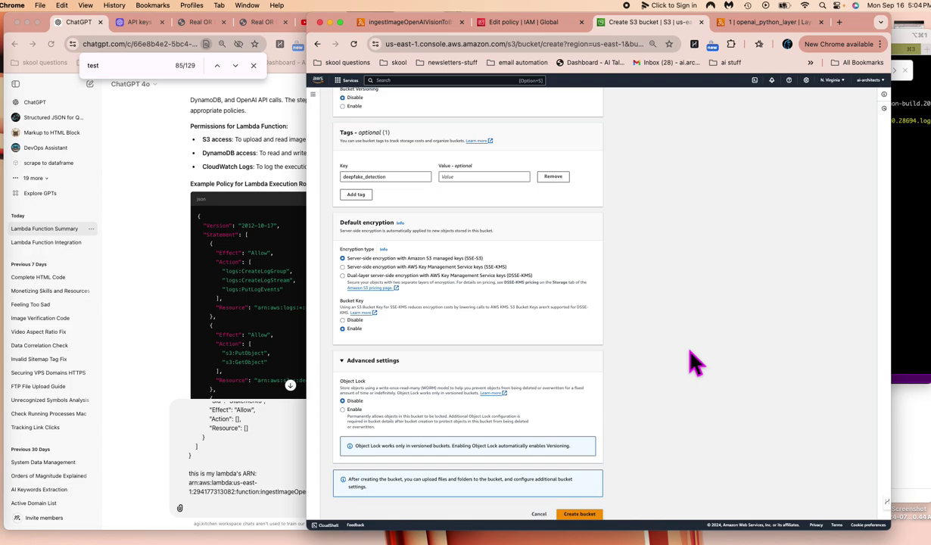
{"action": "scroll", "coordinate": [671, 426], "scroll_direction": "down", "scroll_amount": 1}
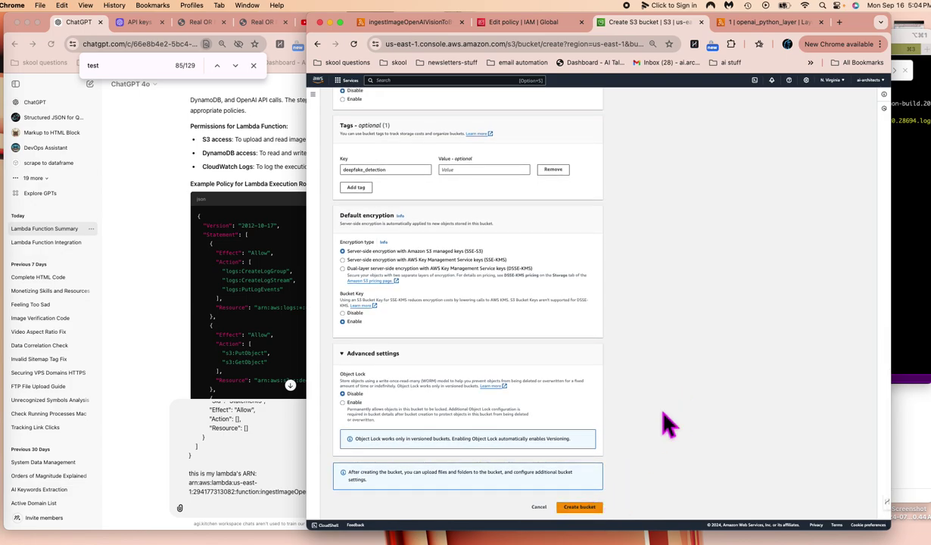
{"action": "scroll", "coordinate": [671, 426], "scroll_direction": "up", "scroll_amount": 10}
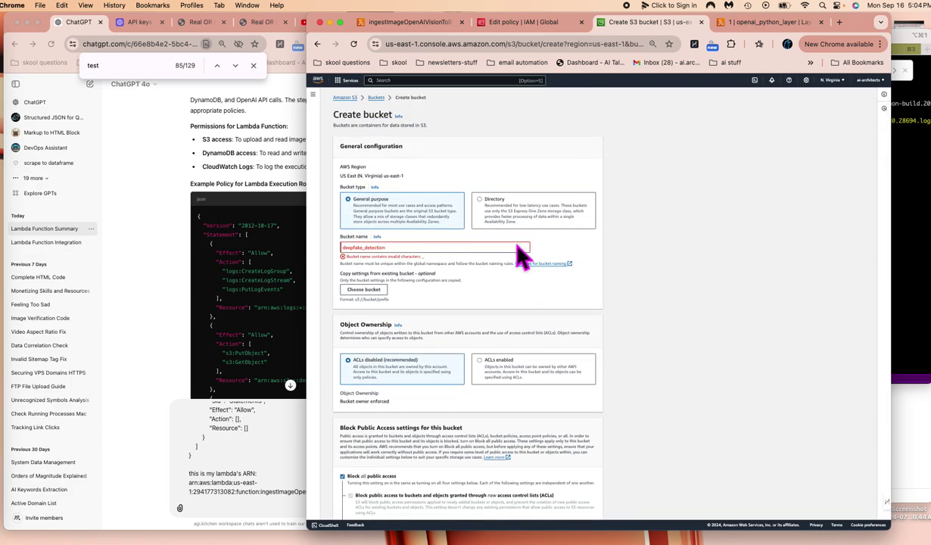
- Edit and copy the bucket name, and abandon the form by returning to the S3 buckets list
{"action": "left_click", "coordinate": [360, 249]}
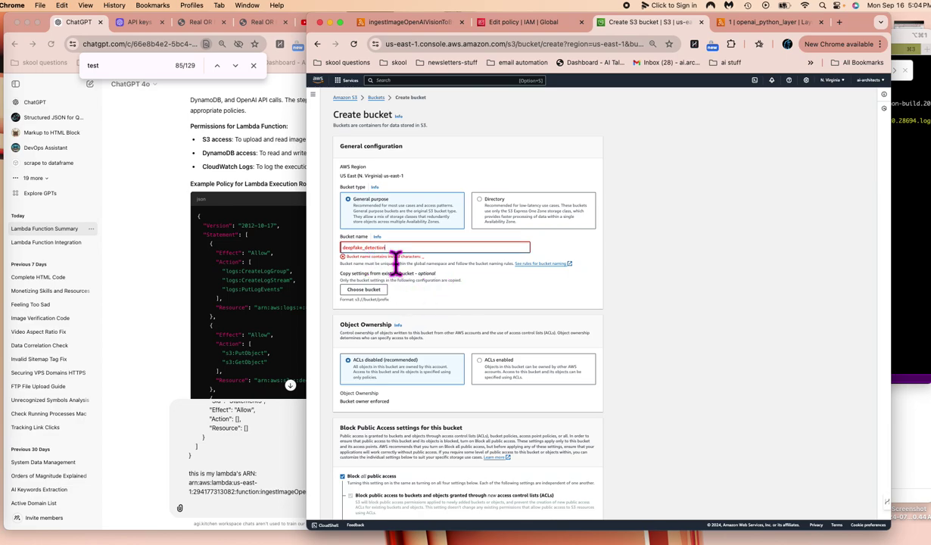
{"action": "key", "text": "BackSpace"}
{"action": "key", "text": "BackSpace"}
{"action": "triple_click", "coordinate": [386, 248]}
{"action": "key", "text": "super+c"}
{"action": "left_click", "coordinate": [378, 98]}
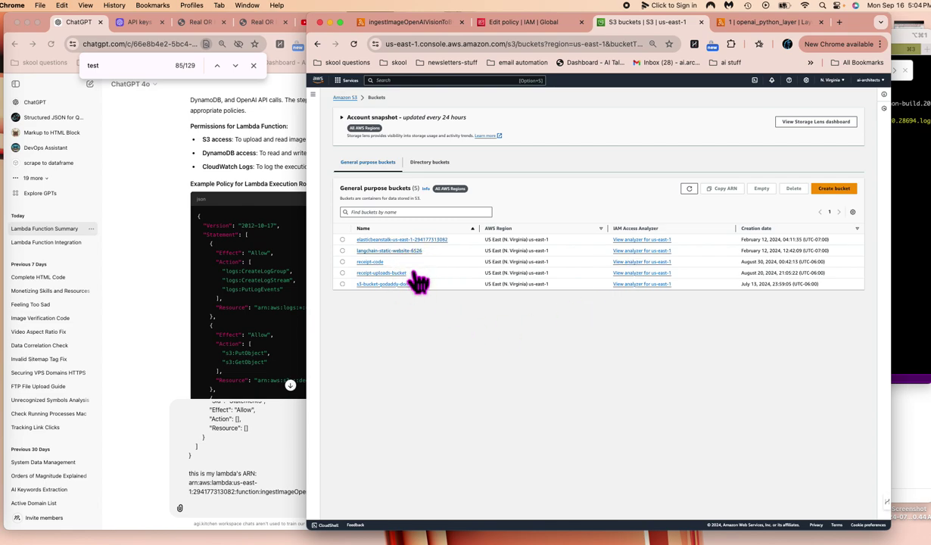
- Start creating a new general purpose S3 bucket and name it deepfake-detection
{"action": "left_click", "coordinate": [834, 188]}
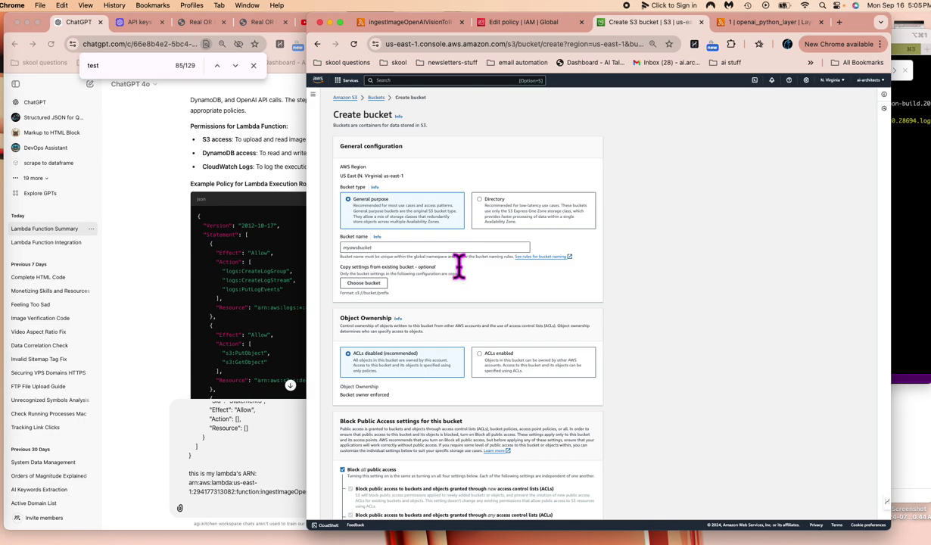
{"action": "left_click", "coordinate": [433, 258]}
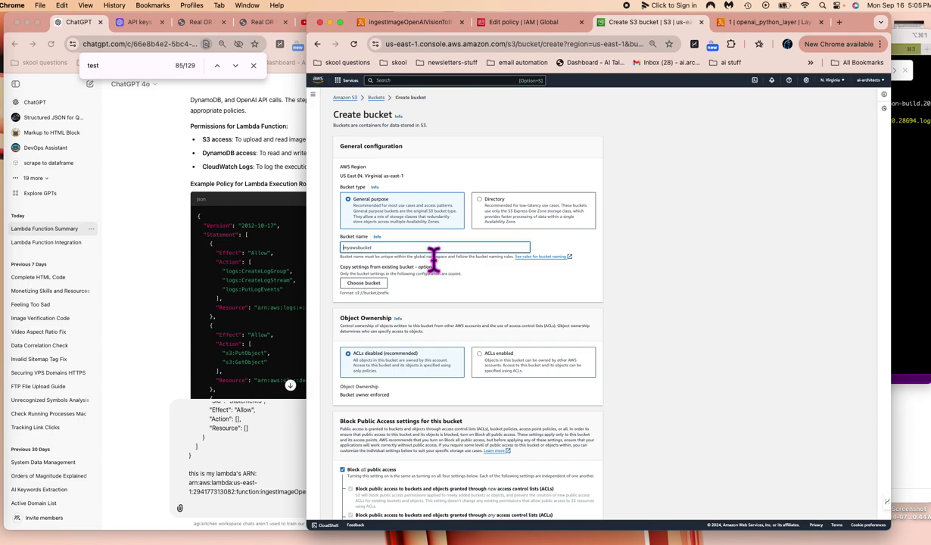
{"action": "key", "text": "super+v"}
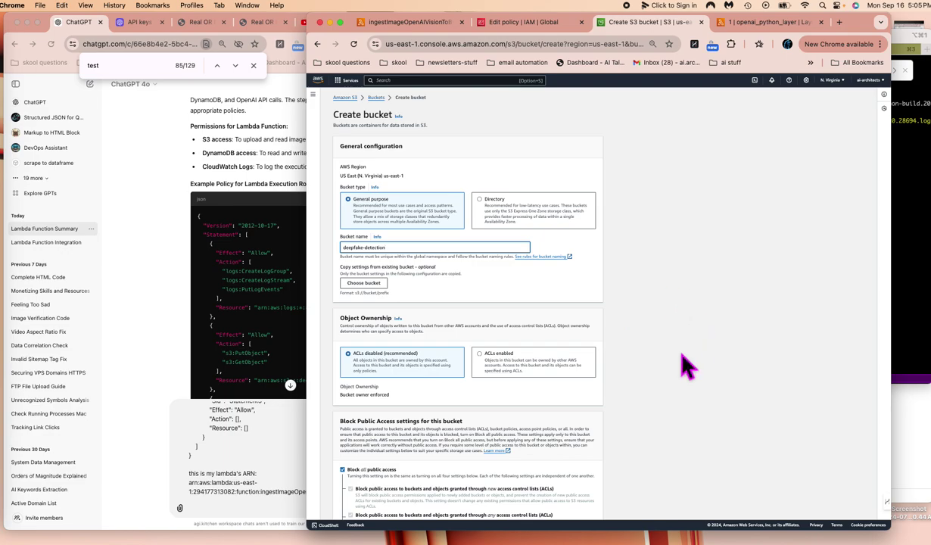
- Add a tag with the key deepfake-detection-tag and an empty value to the new bucket
{"action": "scroll", "coordinate": [686, 367], "scroll_direction": "down", "scroll_amount": 10}
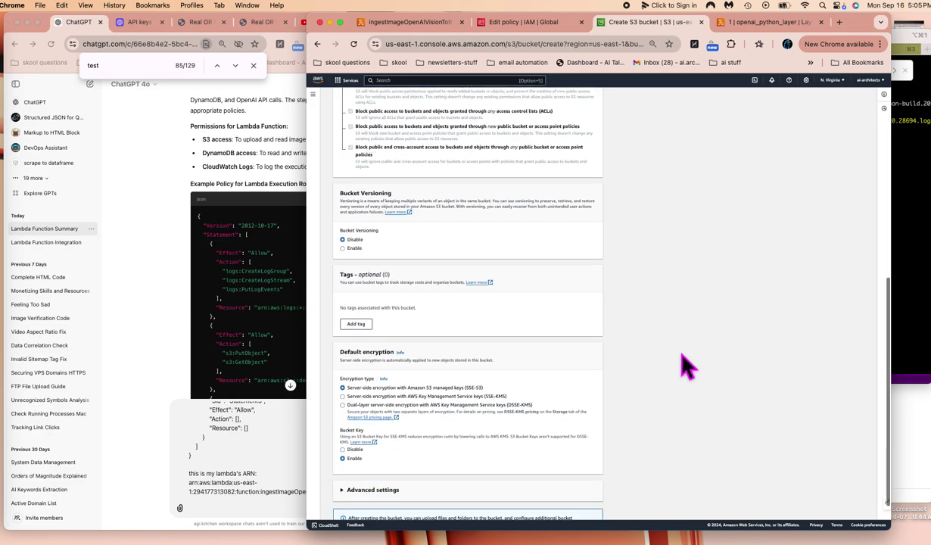
{"action": "scroll", "coordinate": [686, 366], "scroll_direction": "down", "scroll_amount": 1}
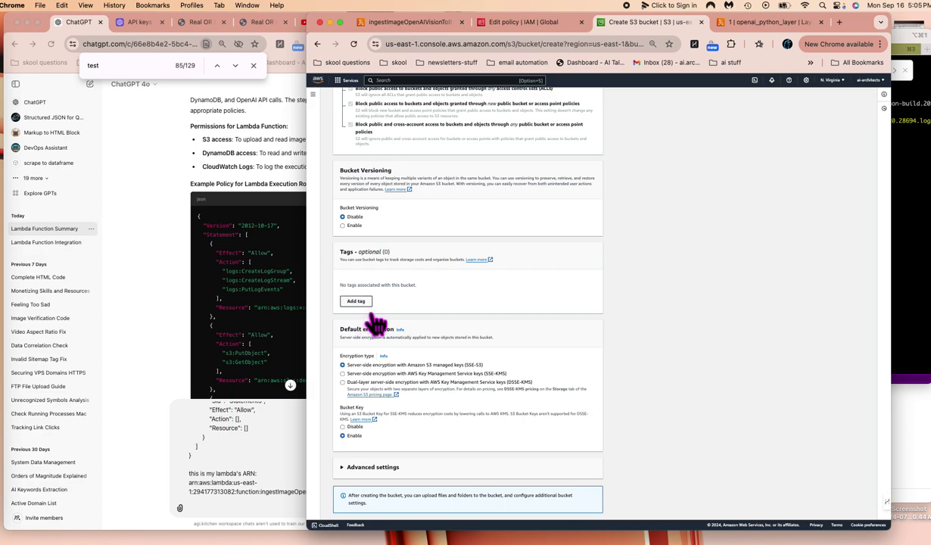
{"action": "left_click", "coordinate": [356, 301]}
{"action": "key", "text": "super+v"}
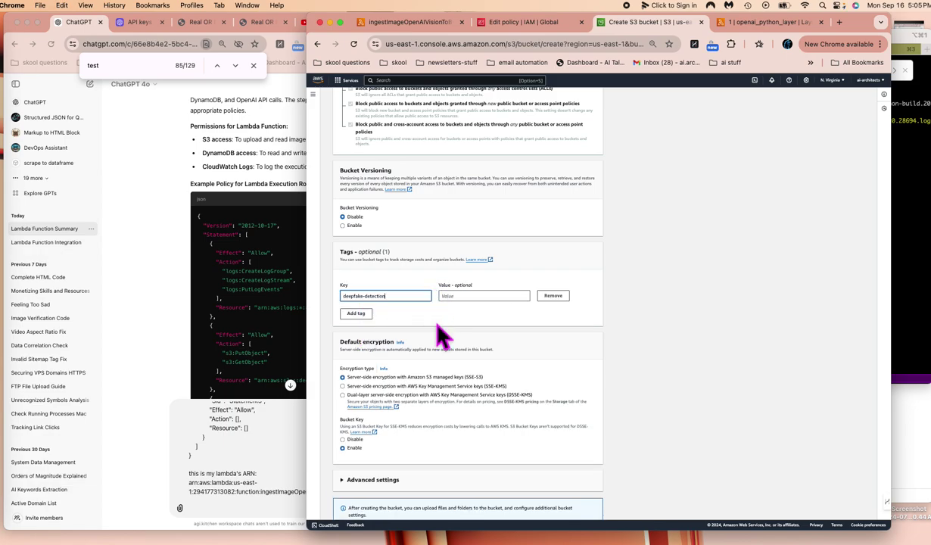
{"action": "type", "text": "-tag"}
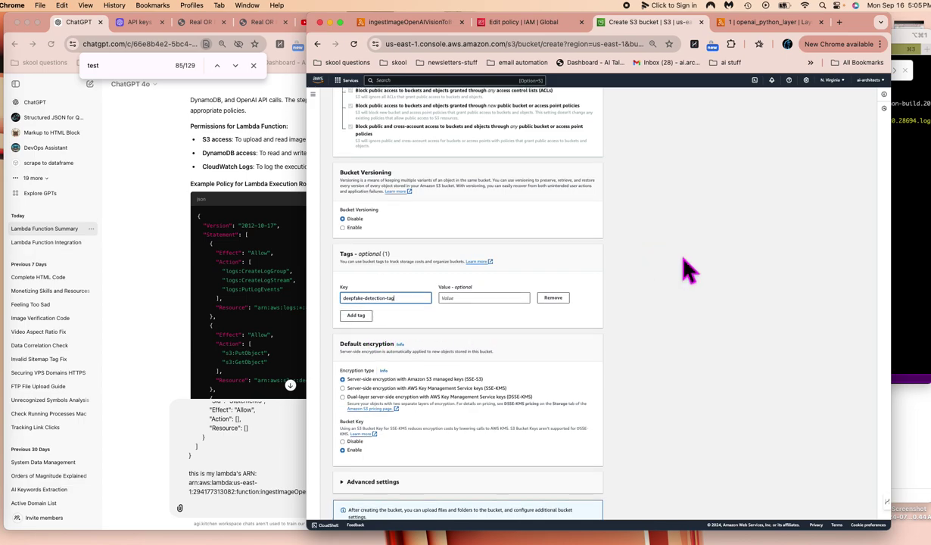
- Change the new bucket's name to deepfake-detection-bucket and create the bucket with the remaining default settings
{"action": "scroll", "coordinate": [685, 266], "scroll_direction": "up", "scroll_amount": 5}
{"action": "scroll", "coordinate": [685, 268], "scroll_direction": "up", "scroll_amount": 2}
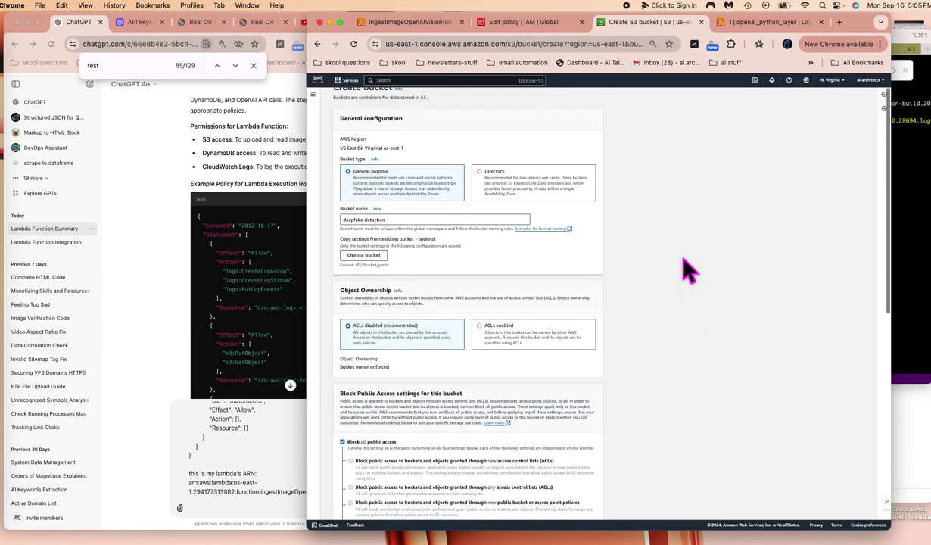
{"action": "left_click", "coordinate": [440, 220]}
{"action": "type", "text": "-bucket"}
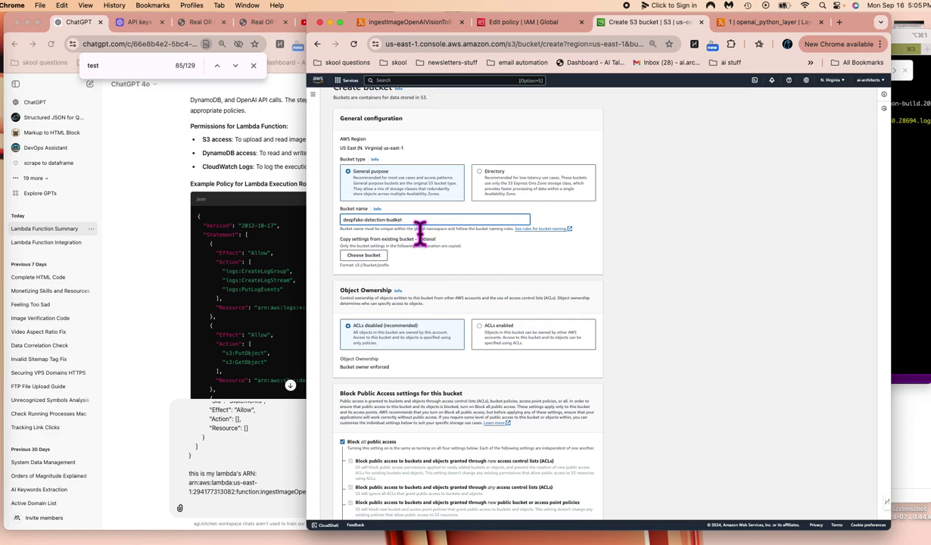
{"action": "scroll", "coordinate": [420, 235], "scroll_direction": "up", "scroll_amount": 5}
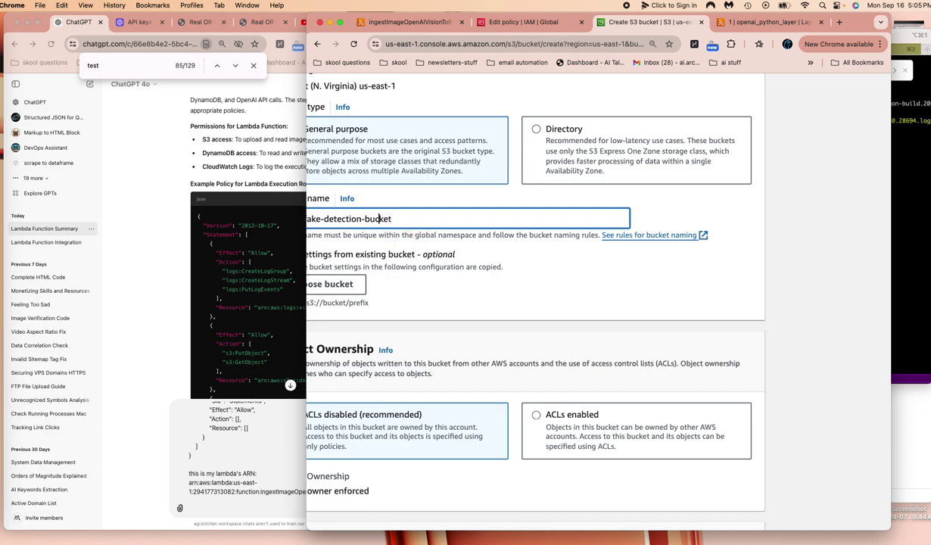
{"action": "scroll", "coordinate": [463, 266], "scroll_direction": "down", "scroll_amount": 5}
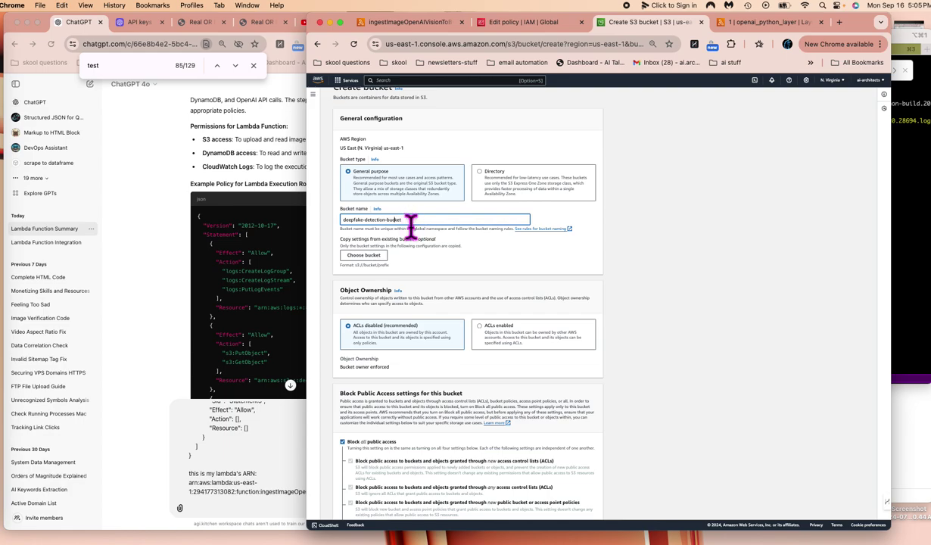
{"action": "scroll", "coordinate": [461, 270], "scroll_direction": "up", "scroll_amount": 1}
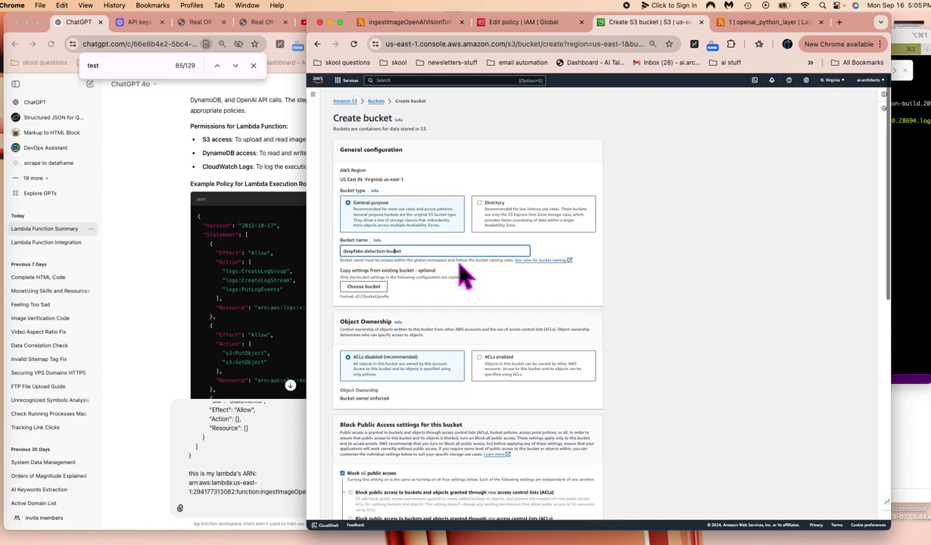
{"action": "scroll", "coordinate": [462, 272], "scroll_direction": "down", "scroll_amount": 2}
{"action": "scroll", "coordinate": [463, 277], "scroll_direction": "down", "scroll_amount": 10}
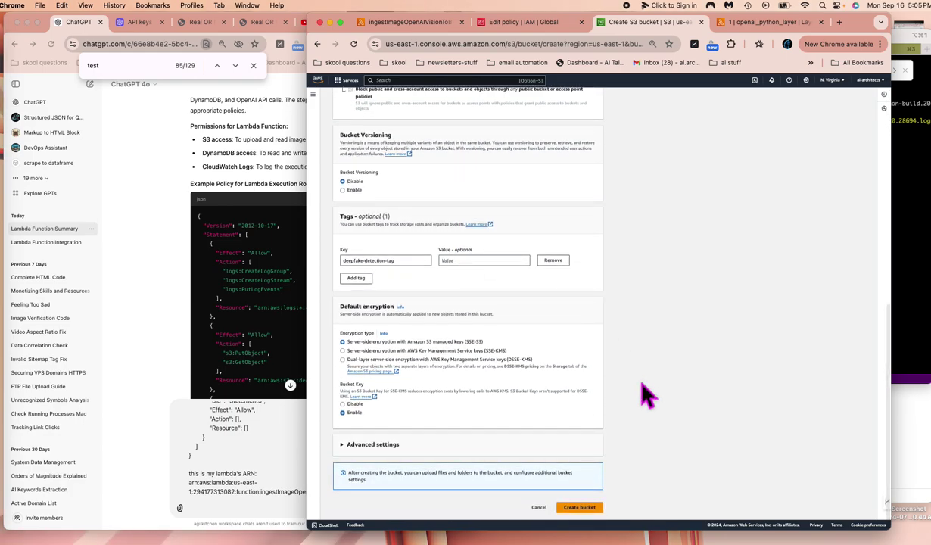
{"action": "left_click", "coordinate": [581, 510]}
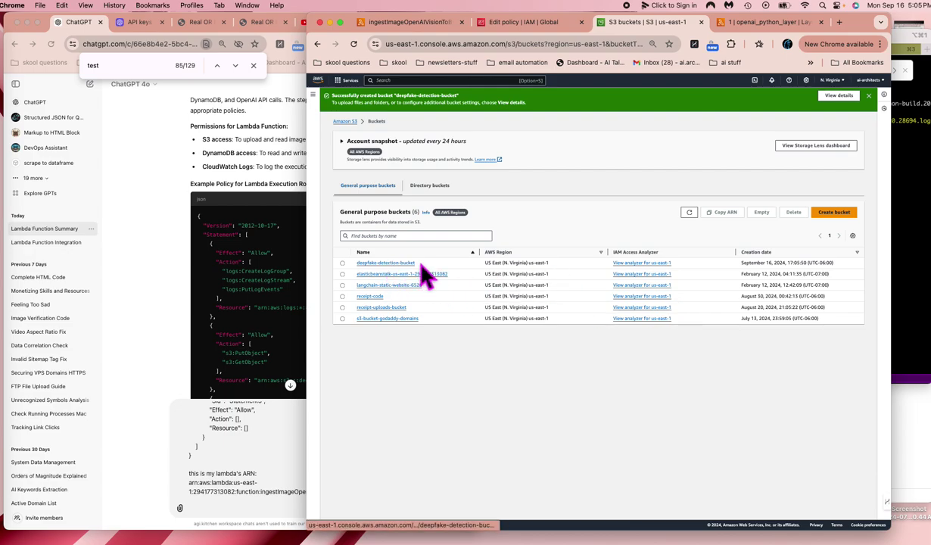
- Copy the name of deepfake-detection-bucket into the ChatGPT prompt draft on a line below "this is my bucket:"
{"action": "left_click_drag", "start_coordinate": [421, 266], "coordinate": [314, 266]}
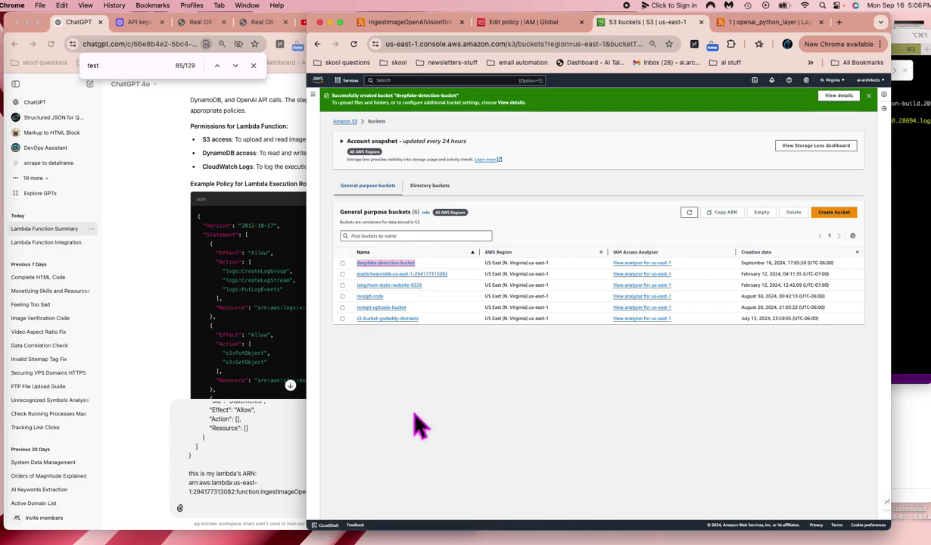
{"action": "key", "text": "super+c"}
{"action": "left_click", "coordinate": [243, 521]}
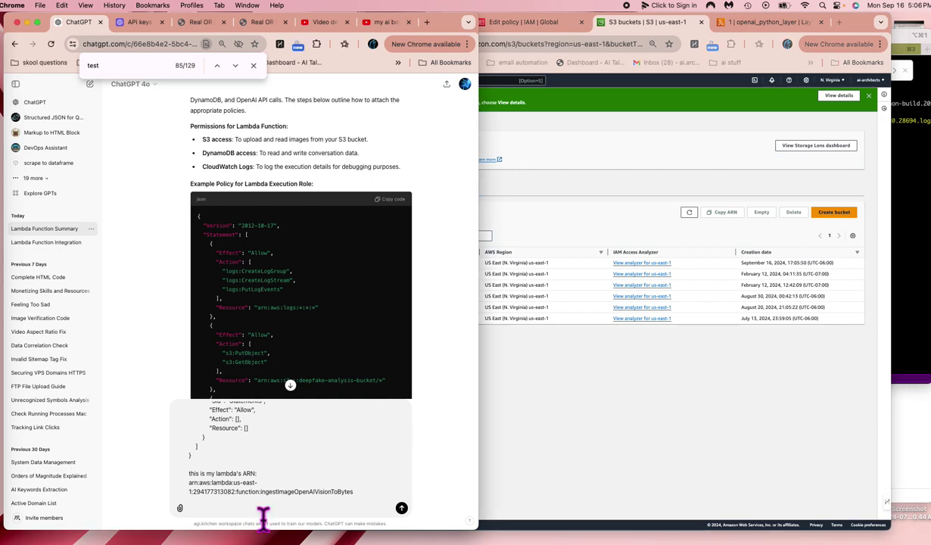
{"action": "type", "text": "this is my bucket"}
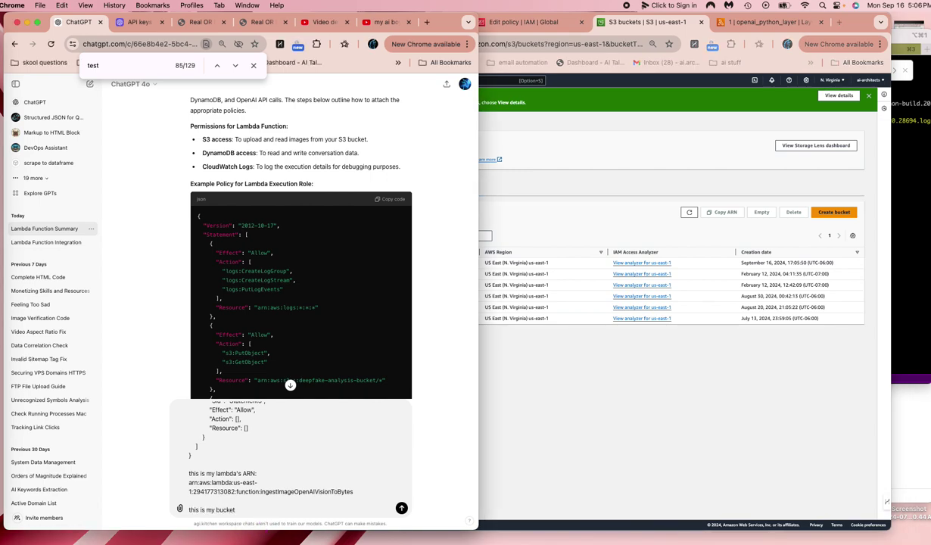
{"action": "type", "text": ":"}
{"action": "key", "text": "shift+Return"}
{"action": "key", "text": "super+v"}
{"action": "key", "text": "shift+Return"}
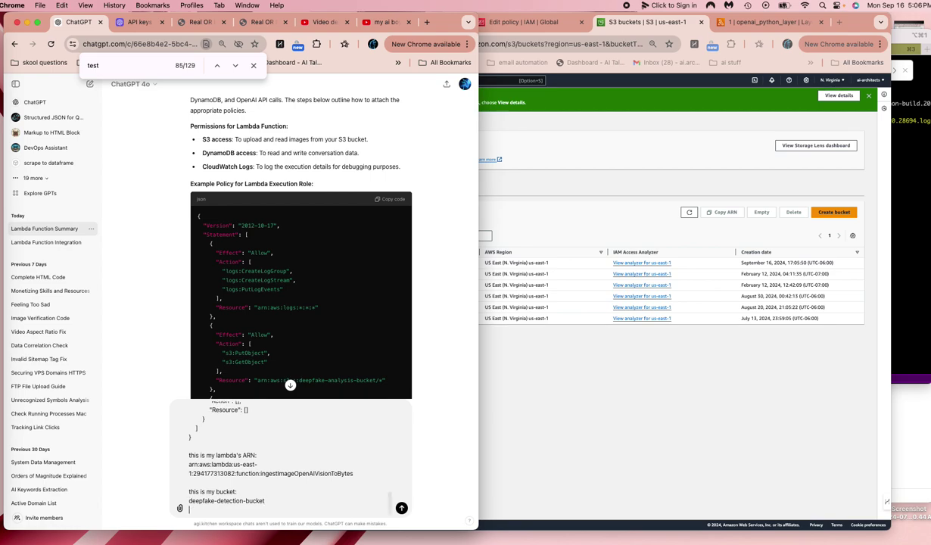
- Copy the ARN of deepfake-detection-bucket from S3 and add it below the bucket name in the ChatGPT prompt draft
{"action": "left_click", "coordinate": [721, 378]}
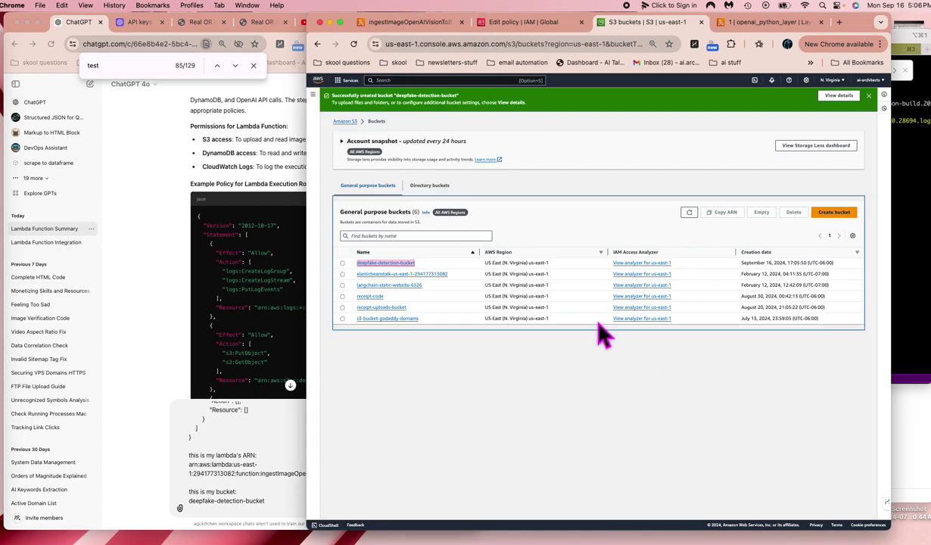
{"action": "left_click", "coordinate": [342, 262]}
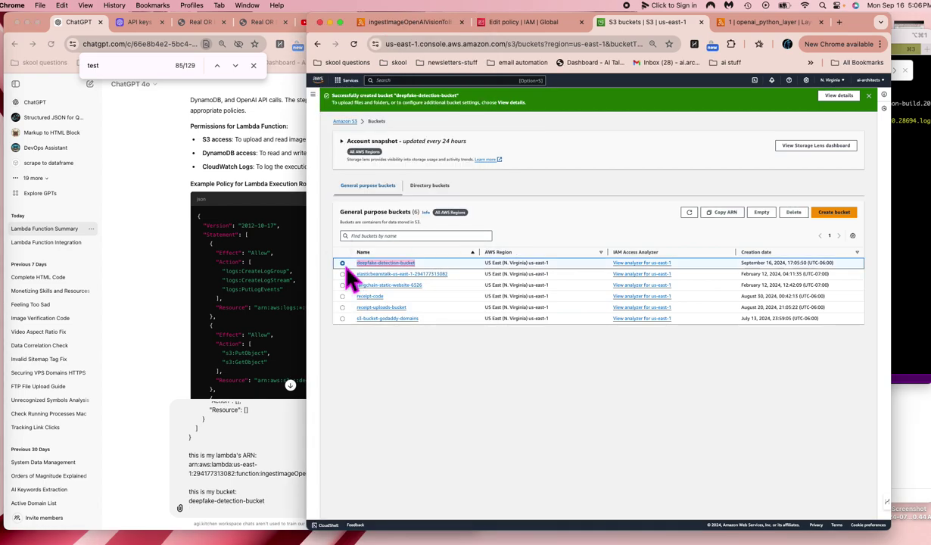
{"action": "left_click", "coordinate": [730, 215]}
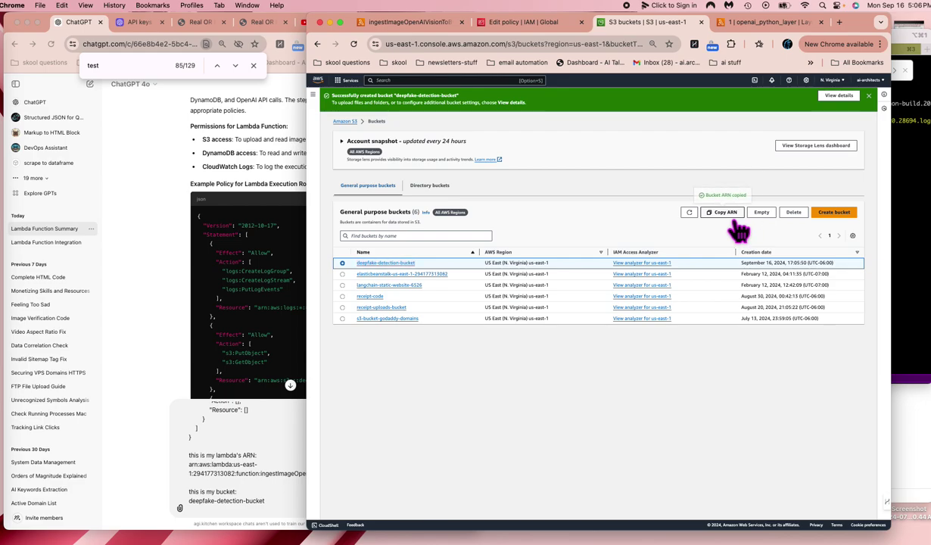
{"action": "left_click", "coordinate": [211, 530]}
{"action": "key", "text": "super+v"}
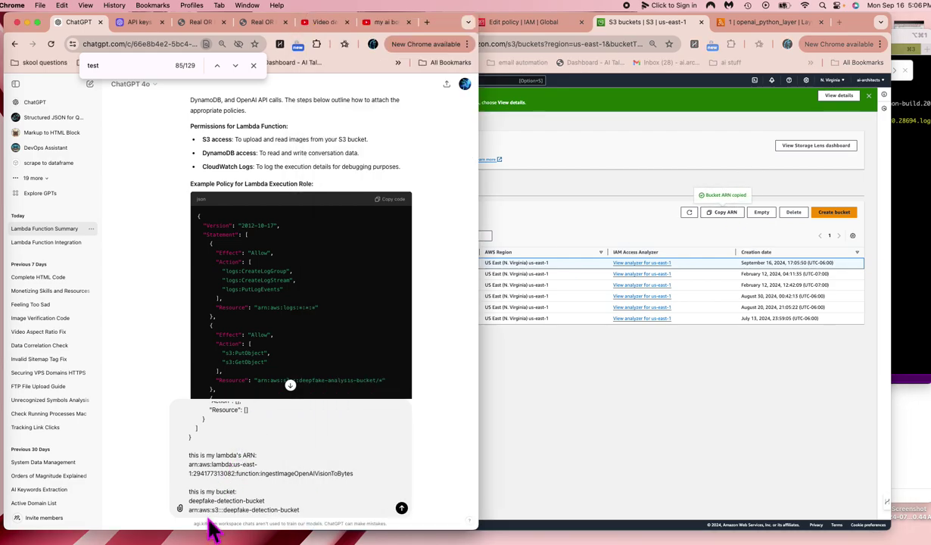
{"action": "key", "text": "shift+Return"}
{"action": "key", "text": "shift+Return"}
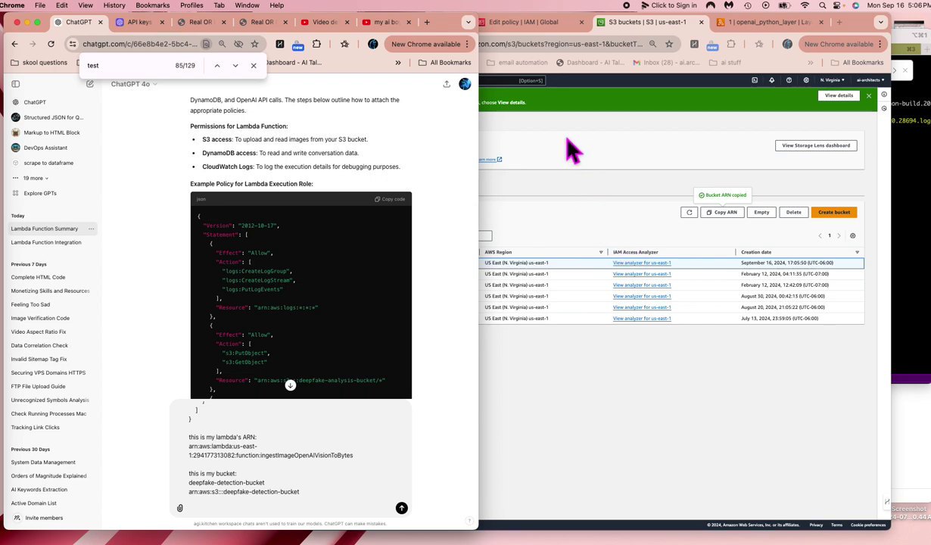
- Return to the AWS console, search for DynamoDB and open its list of tables
{"action": "left_click", "coordinate": [546, 199]}
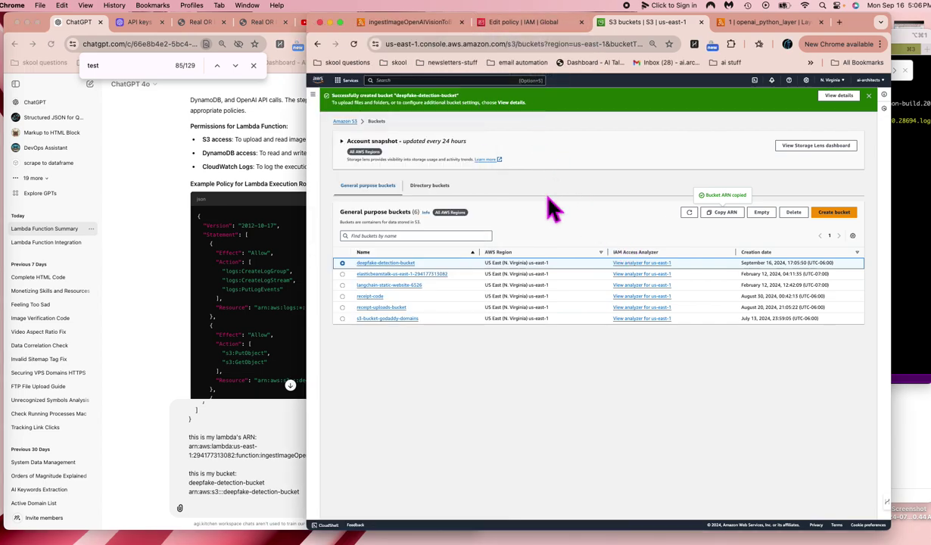
{"action": "left_click", "coordinate": [424, 80]}
{"action": "type", "text": "dynamoDB"}
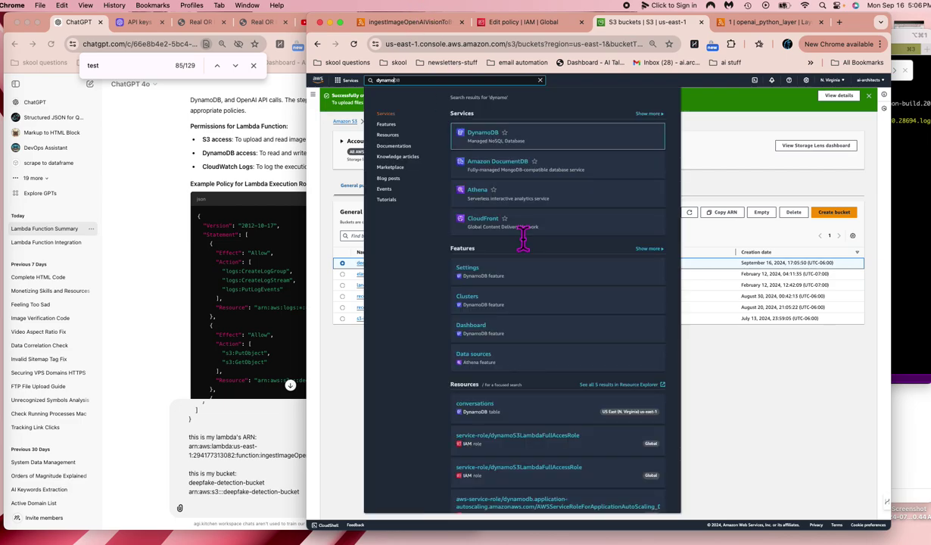
{"action": "mouse_move", "coordinate": [513, 155]}
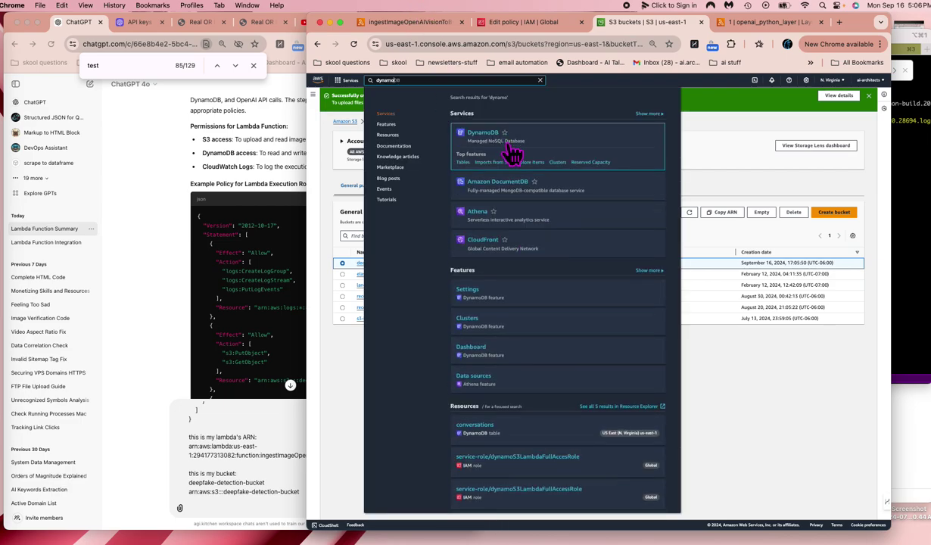
{"action": "left_click", "coordinate": [480, 179]}
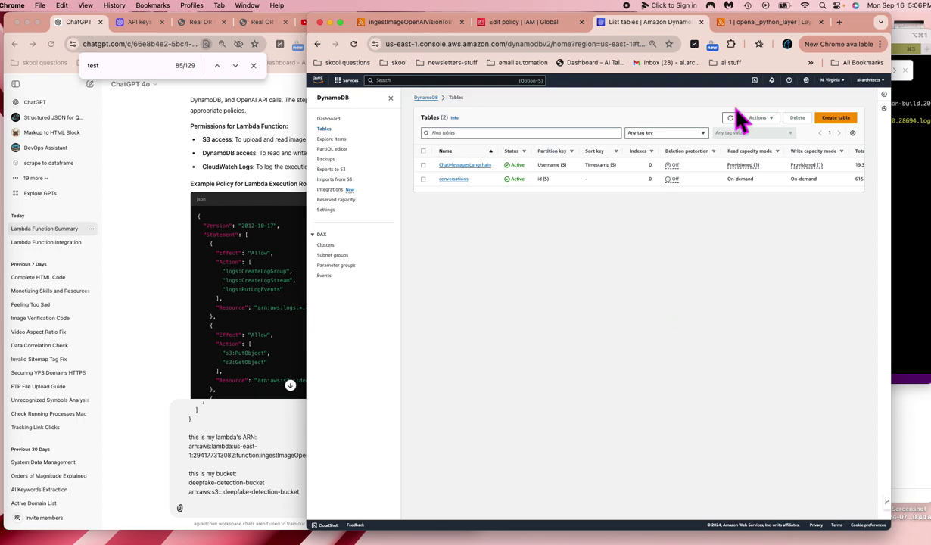
- Look through the table list's columns with ChatMessagesLangchain selected, and select only the conversations table instead
{"action": "right_click", "coordinate": [749, 158]}
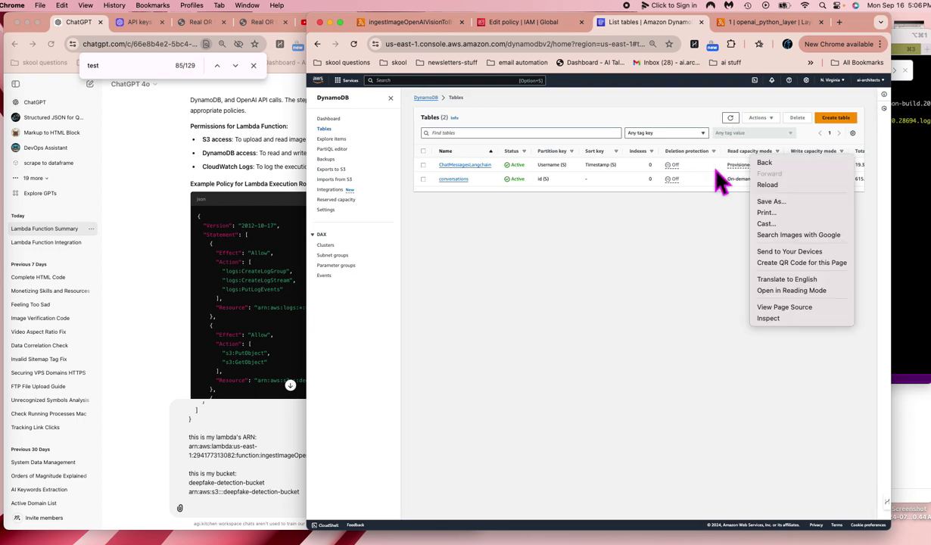
{"action": "left_click", "coordinate": [426, 174]}
{"action": "left_click", "coordinate": [423, 166]}
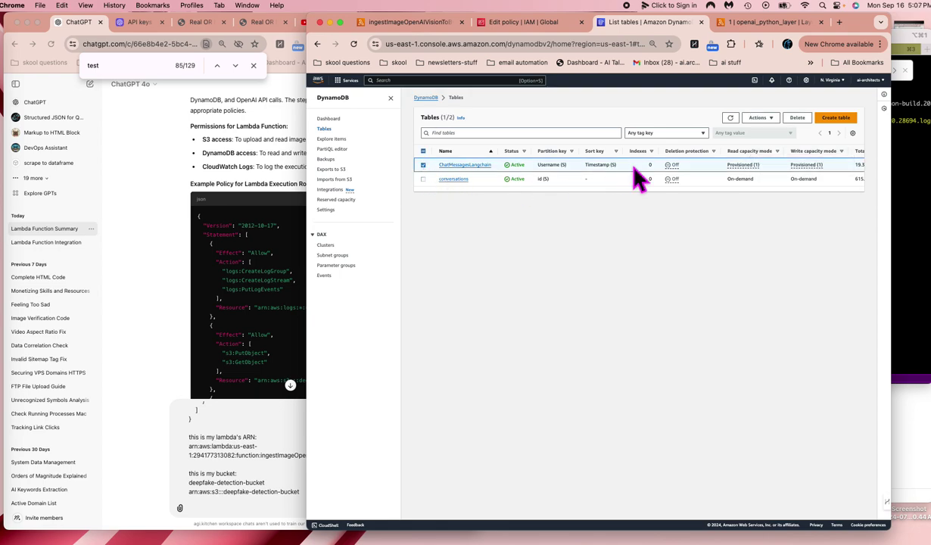
{"action": "scroll", "coordinate": [690, 172], "scroll_direction": "right", "scroll_amount": 3}
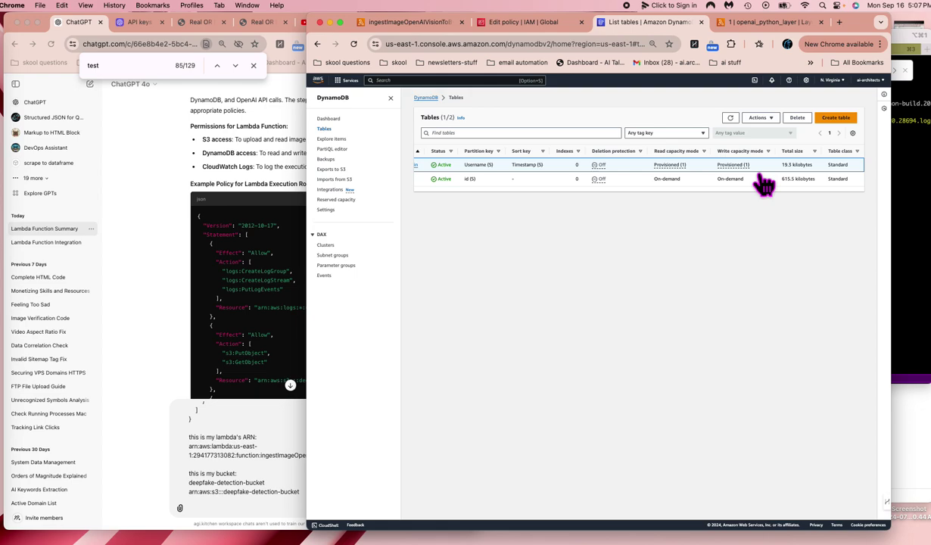
{"action": "scroll", "coordinate": [615, 178], "scroll_direction": "left", "scroll_amount": 3}
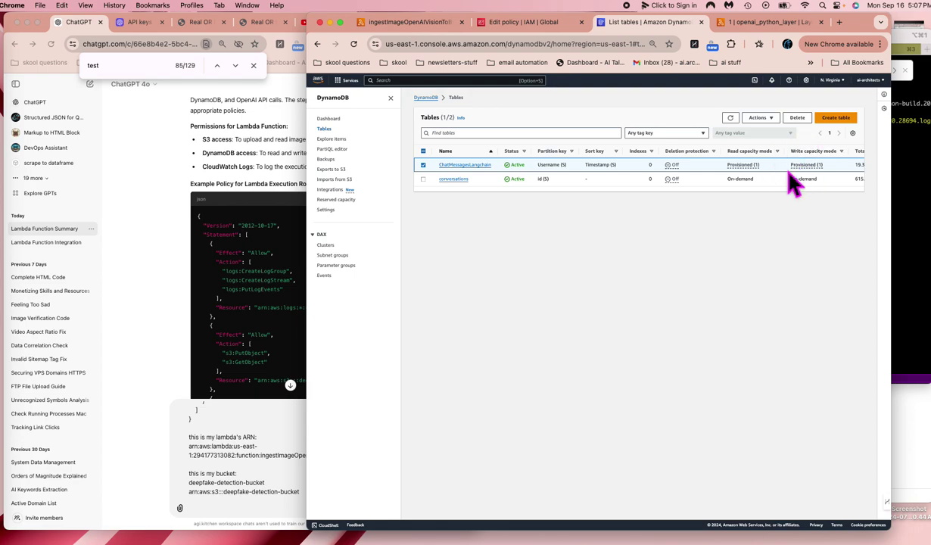
{"action": "scroll", "coordinate": [791, 182], "scroll_direction": "right", "scroll_amount": 2}
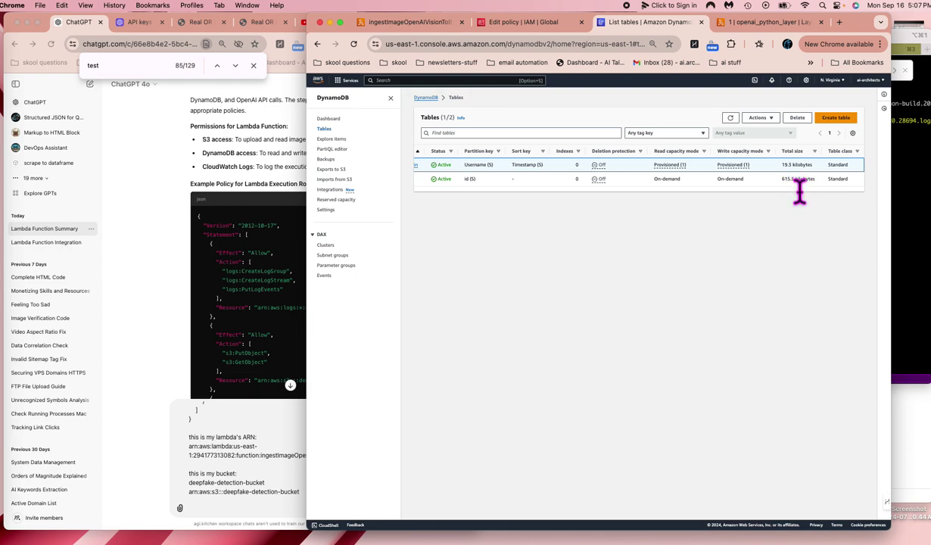
{"action": "scroll", "coordinate": [798, 191], "scroll_direction": "left", "scroll_amount": 3}
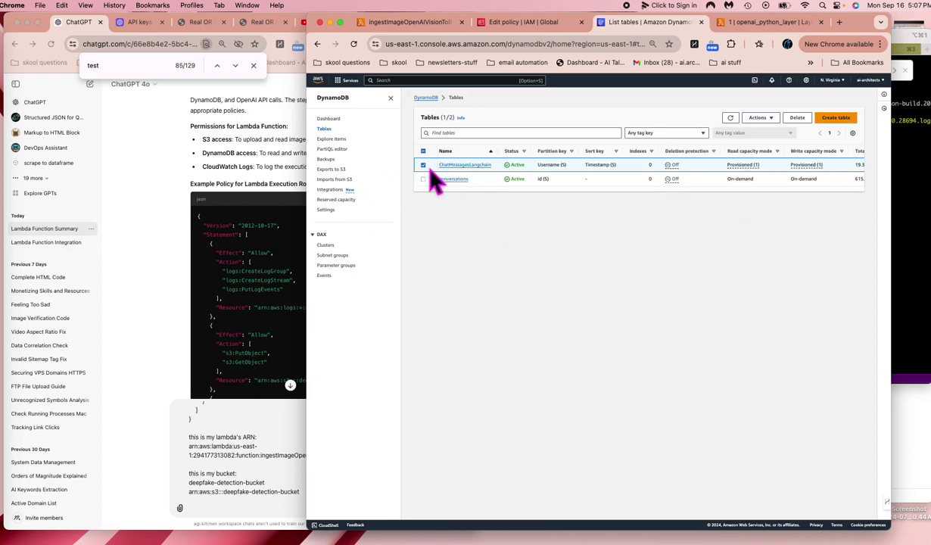
{"action": "left_click", "coordinate": [423, 164]}
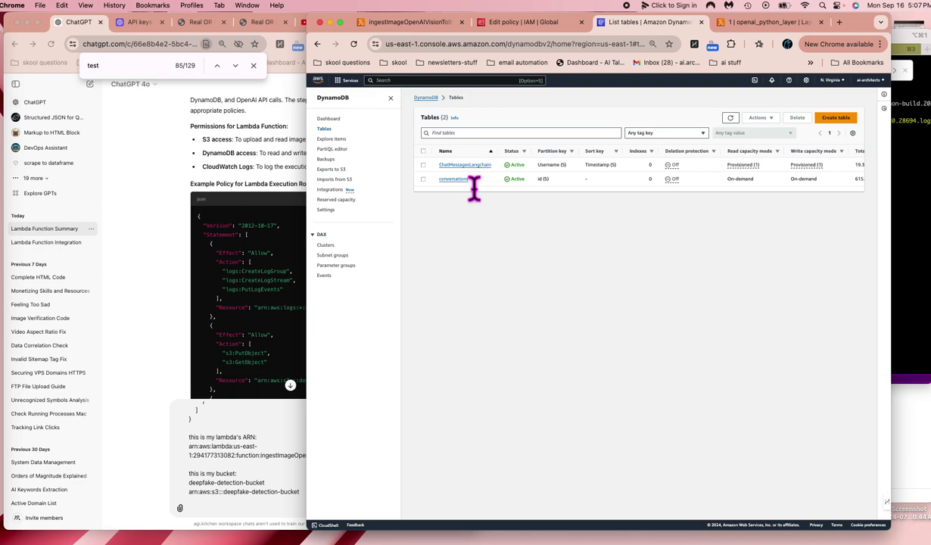
{"action": "left_click", "coordinate": [424, 180]}
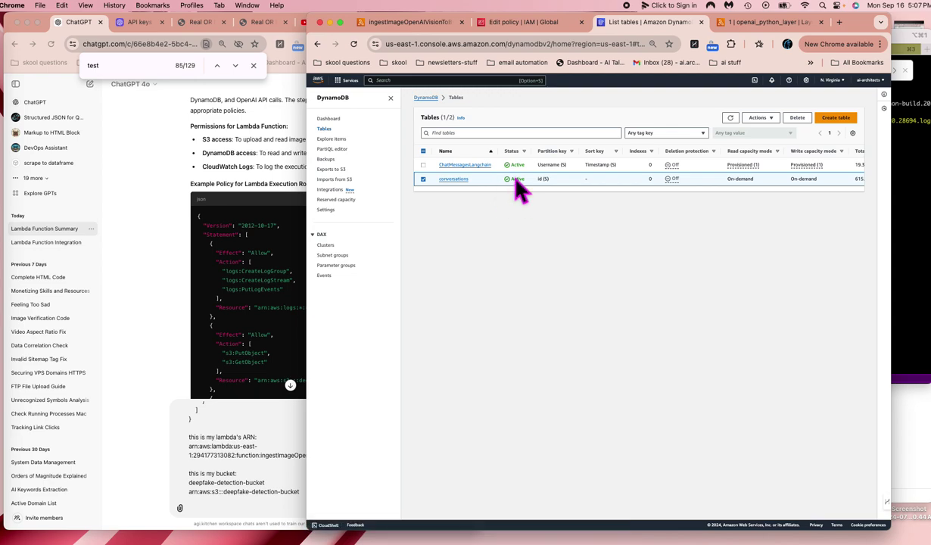
- Open the conversations table's details, expand its additional information and copy the table's ARN
{"action": "left_click", "coordinate": [760, 118]}
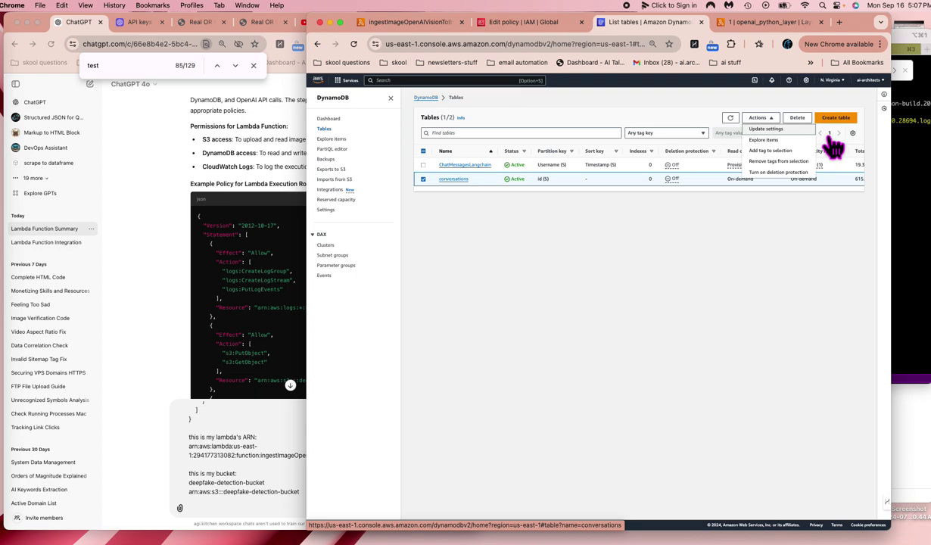
{"action": "left_click", "coordinate": [492, 262]}
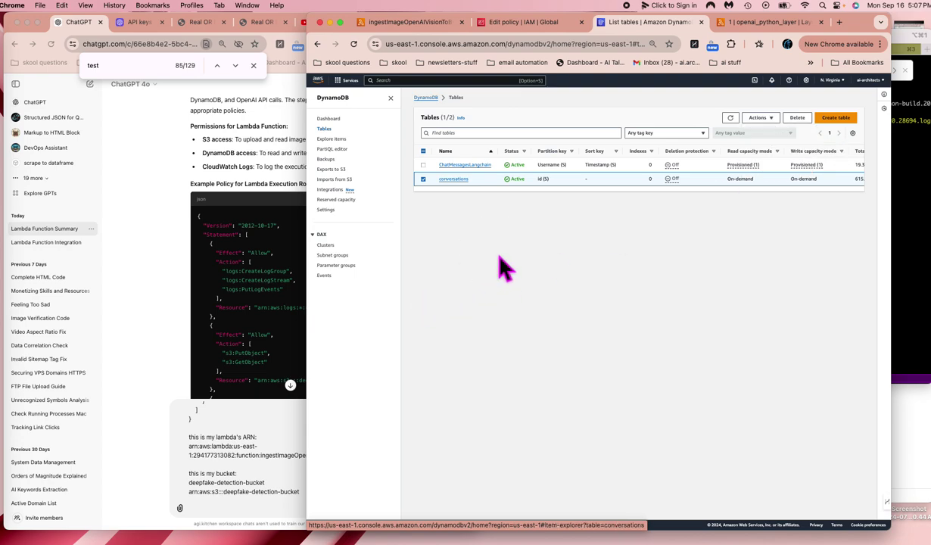
{"action": "left_click", "coordinate": [456, 180]}
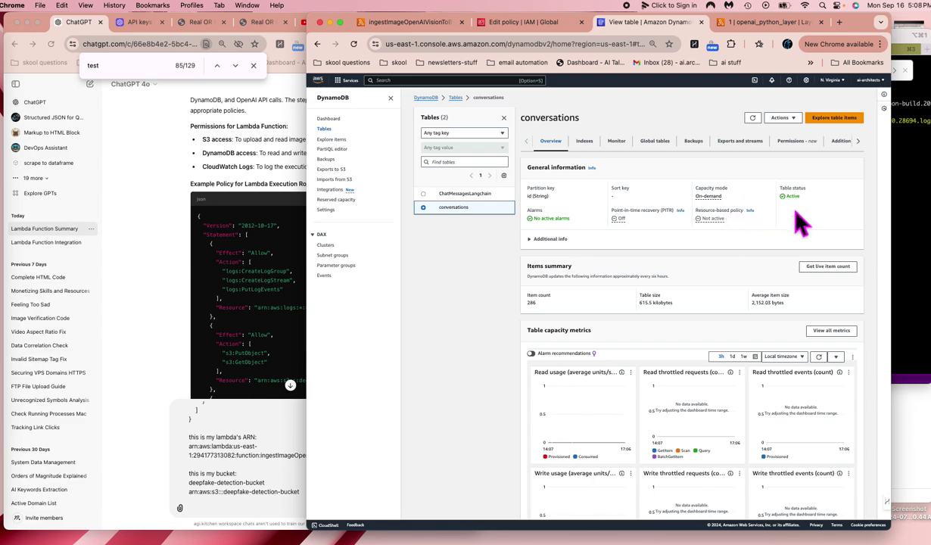
{"action": "left_click", "coordinate": [530, 239]}
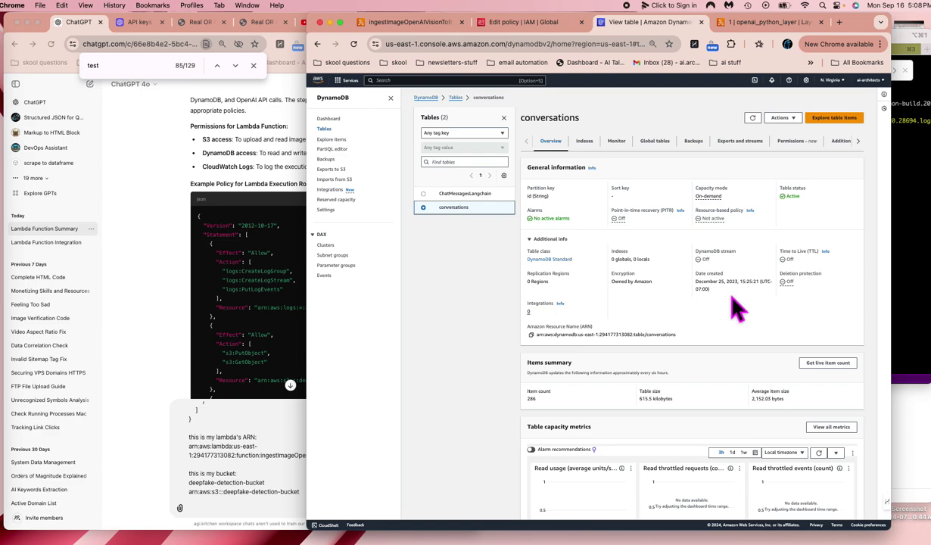
{"action": "left_click", "coordinate": [532, 335]}
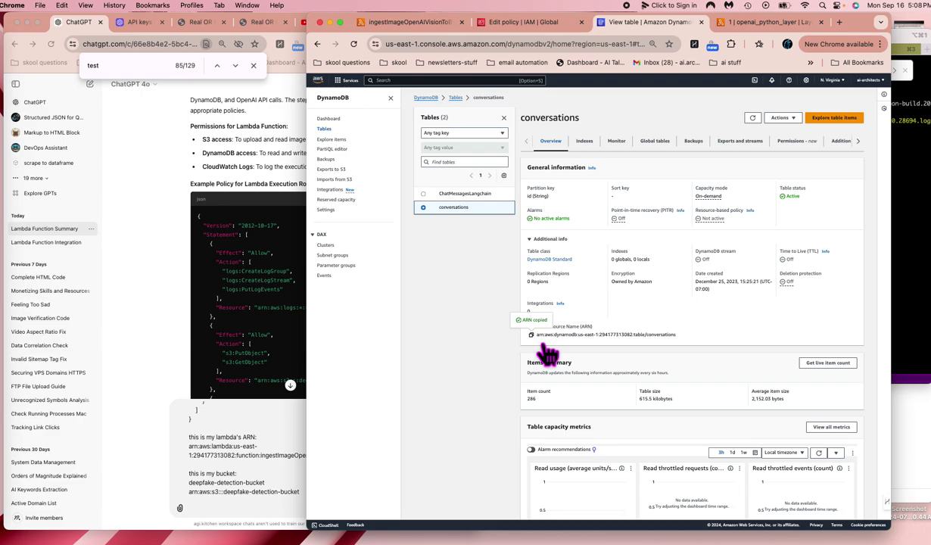
- Add "this is the dynamo table:" to the ChatGPT prompt draft, followed by the name conversations and the copied table ARN on separate lines
{"action": "left_click", "coordinate": [234, 503]}
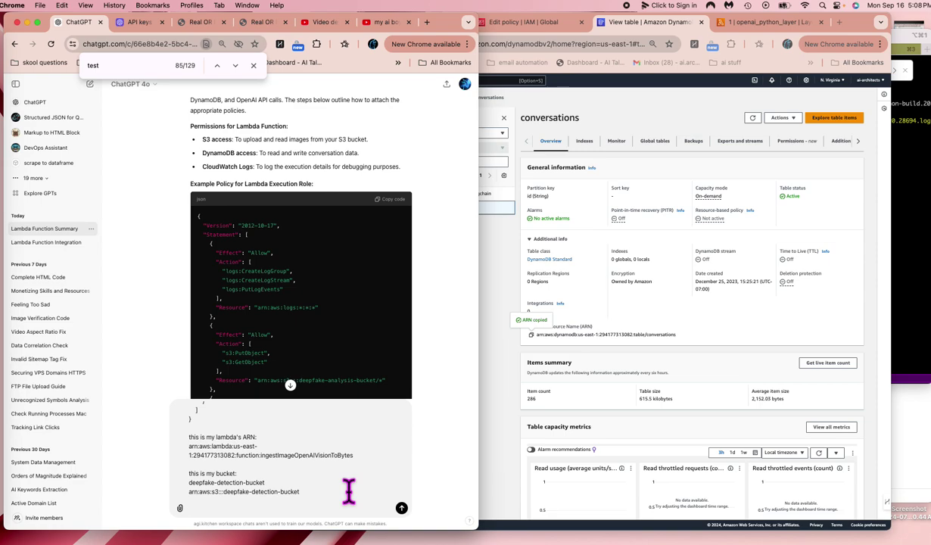
{"action": "type", "text": "this is the dynamo t"}
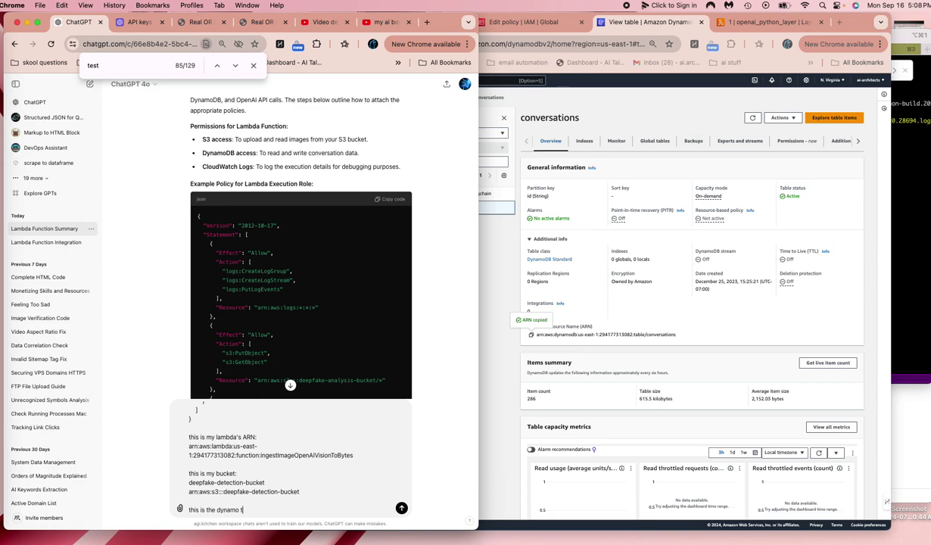
{"action": "type", "text": "able:"}
{"action": "key", "text": "shift+Return"}
{"action": "type", "text": "conversations"}
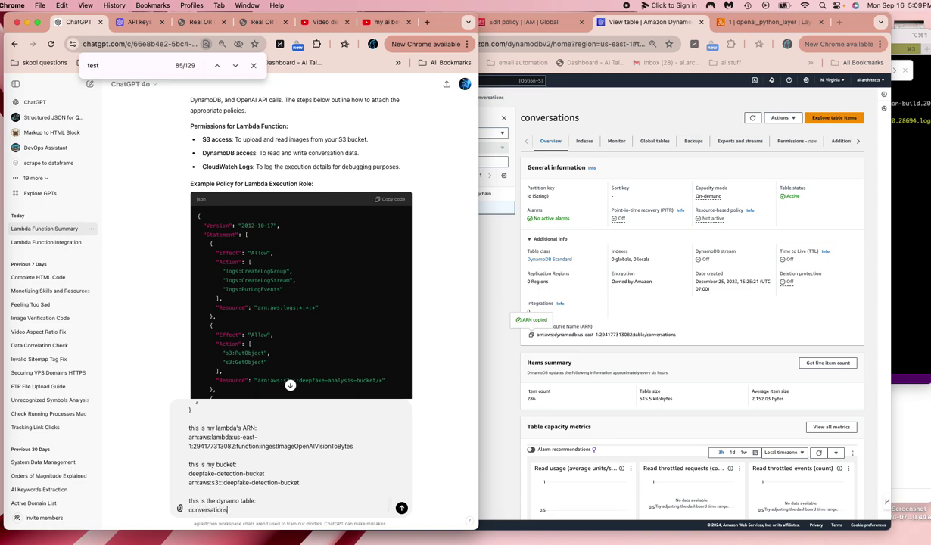
{"action": "key", "text": "shift+Return"}
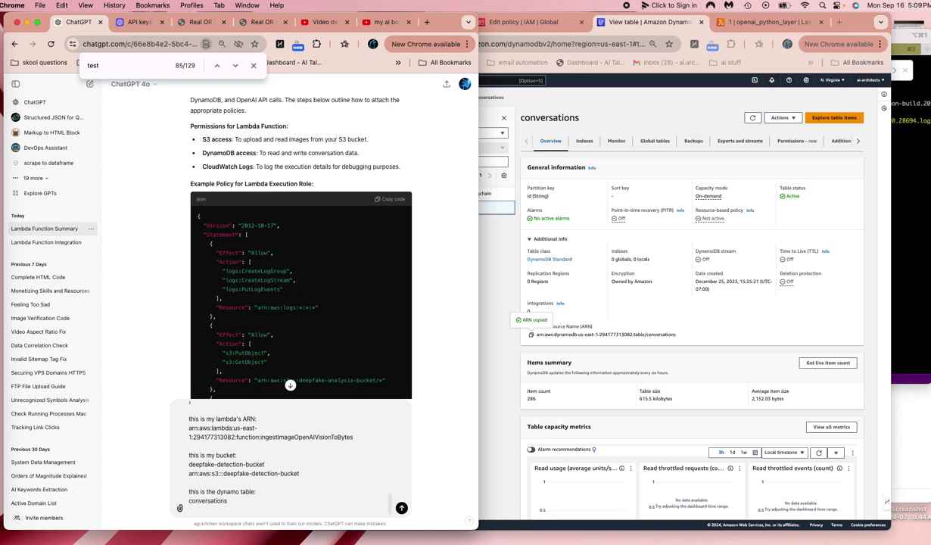
{"action": "key", "text": "super+v"}
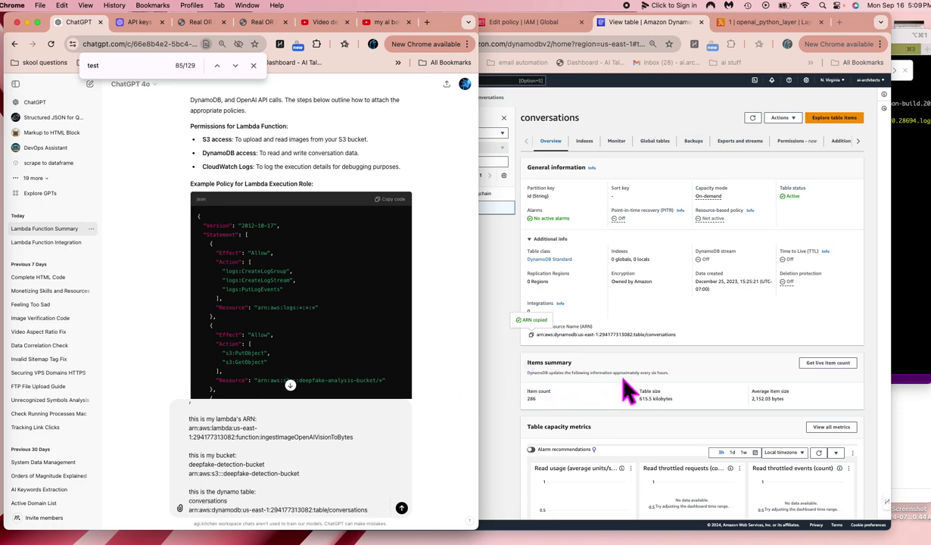
- Return to DynamoDB, check the conversations table's indexes, and explore the table's items
{"action": "left_click", "coordinate": [740, 354]}
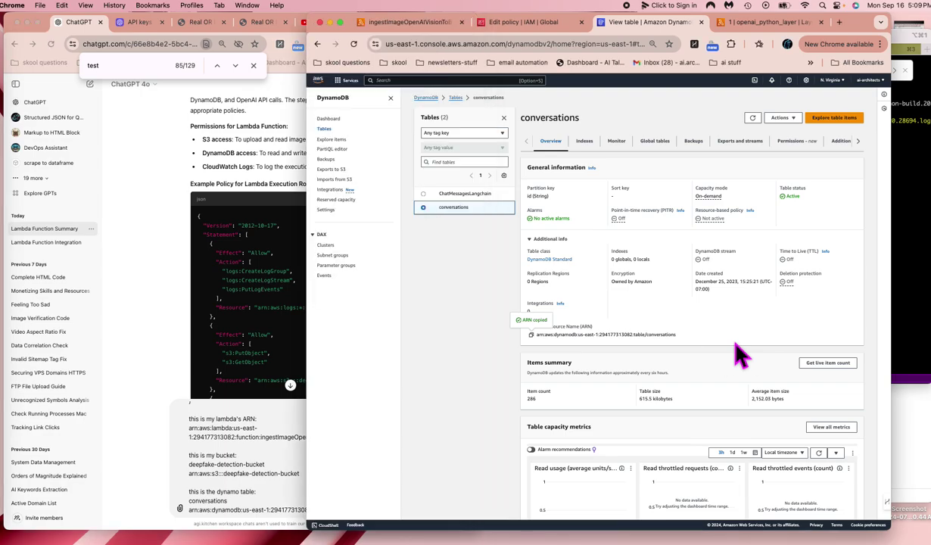
{"action": "left_click", "coordinate": [593, 145]}
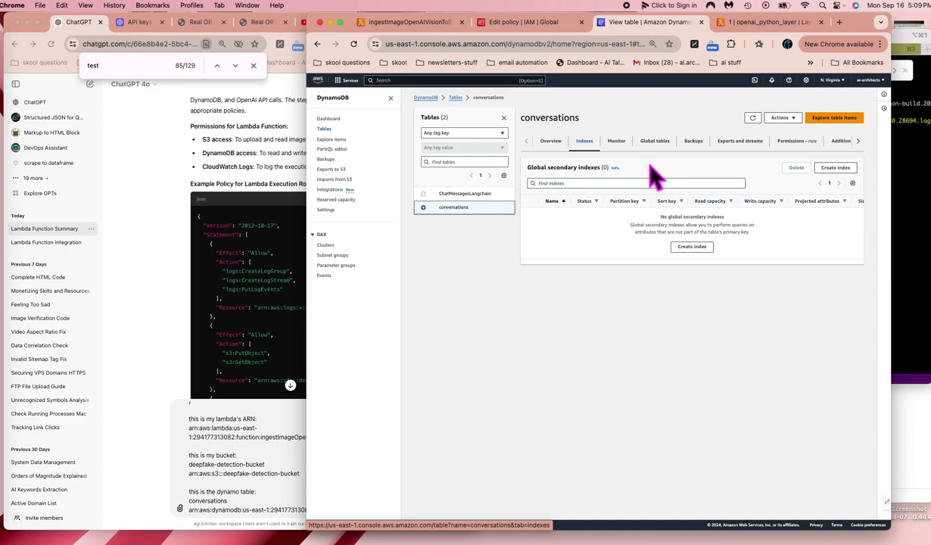
{"action": "left_click", "coordinate": [455, 98]}
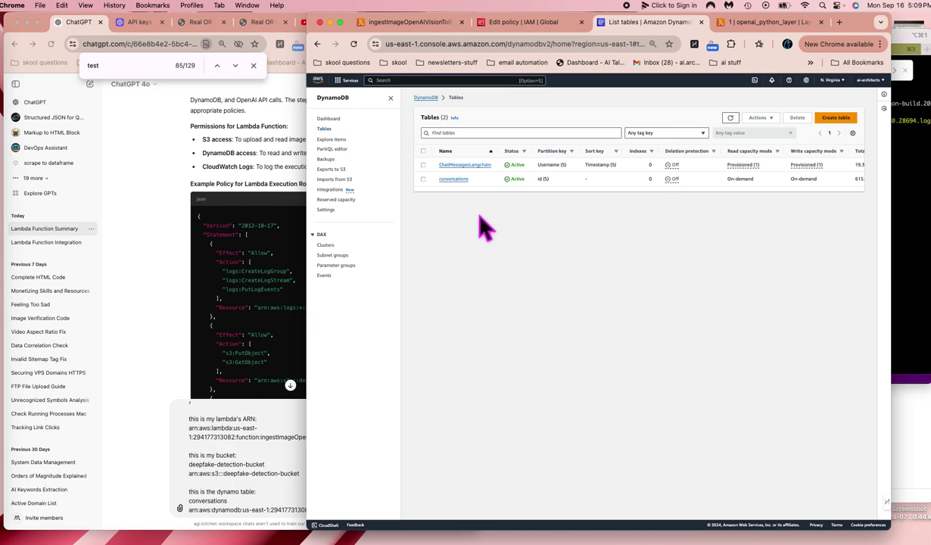
{"action": "left_click", "coordinate": [454, 179]}
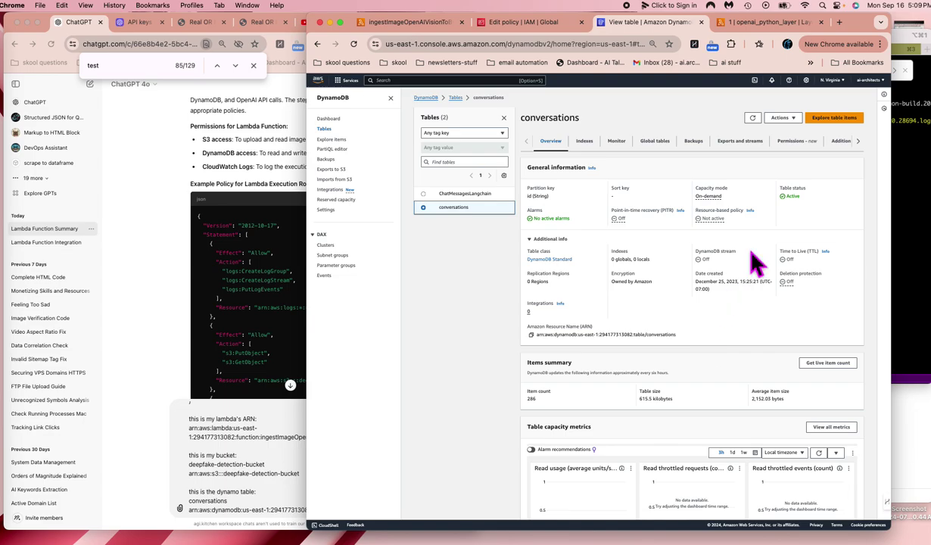
{"action": "left_click", "coordinate": [855, 121]}
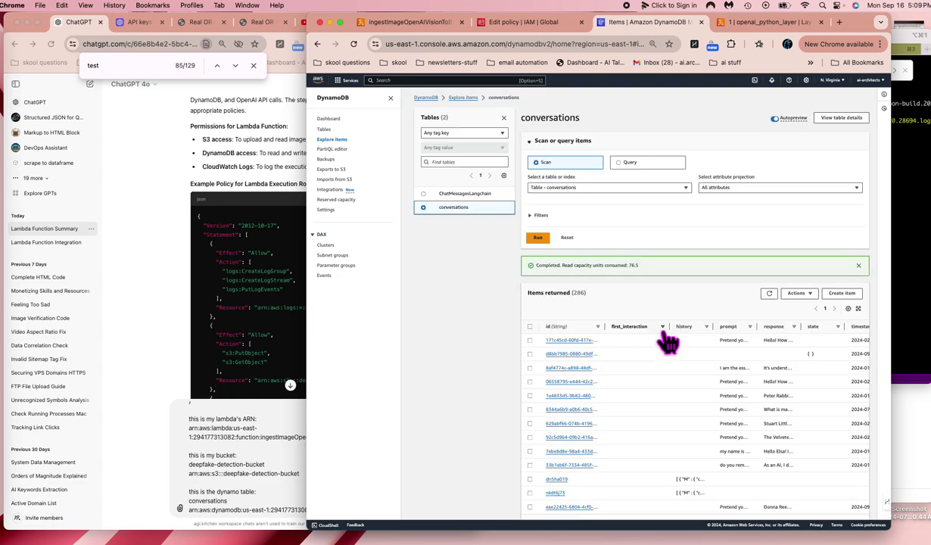
{"action": "scroll", "coordinate": [681, 416], "scroll_direction": "down", "scroll_amount": 5}
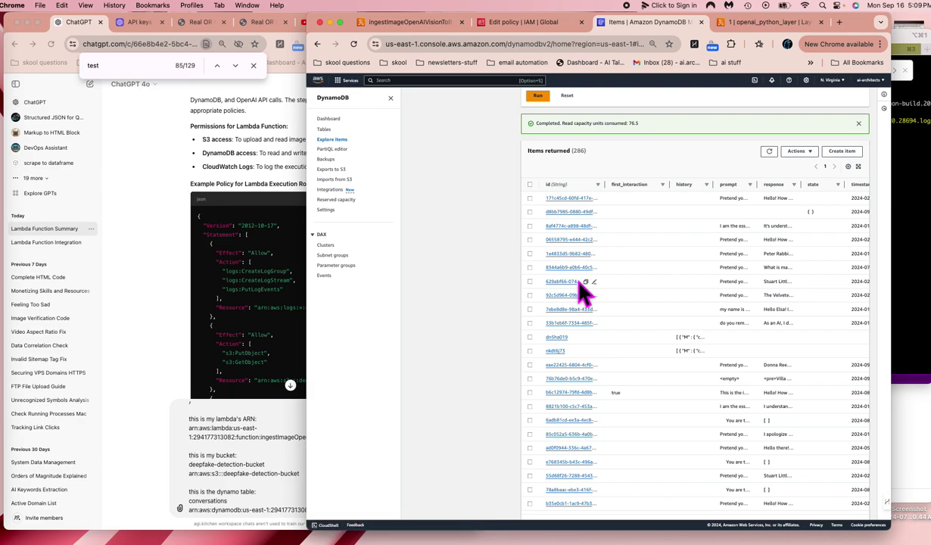
- Highlight the conversation session ID on the localhost deepfake.html page, and look through the conversations items' ids and columns for comparison
{"action": "left_click", "coordinate": [278, 242]}
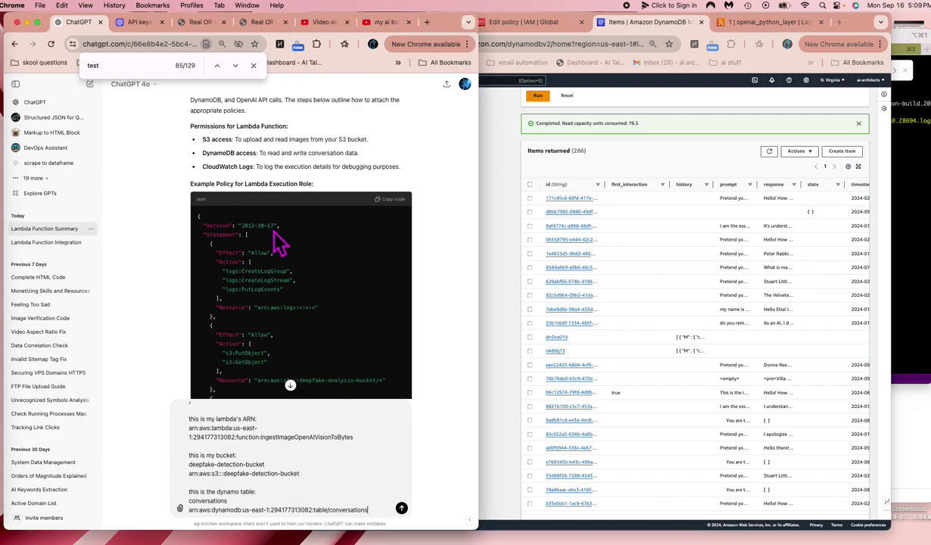
{"action": "left_click", "coordinate": [262, 22]}
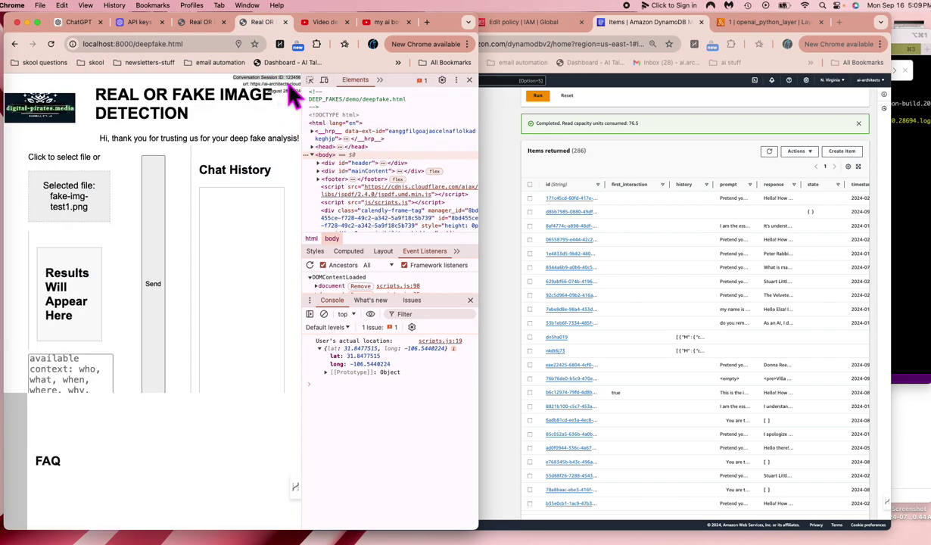
{"action": "double_click", "coordinate": [292, 77]}
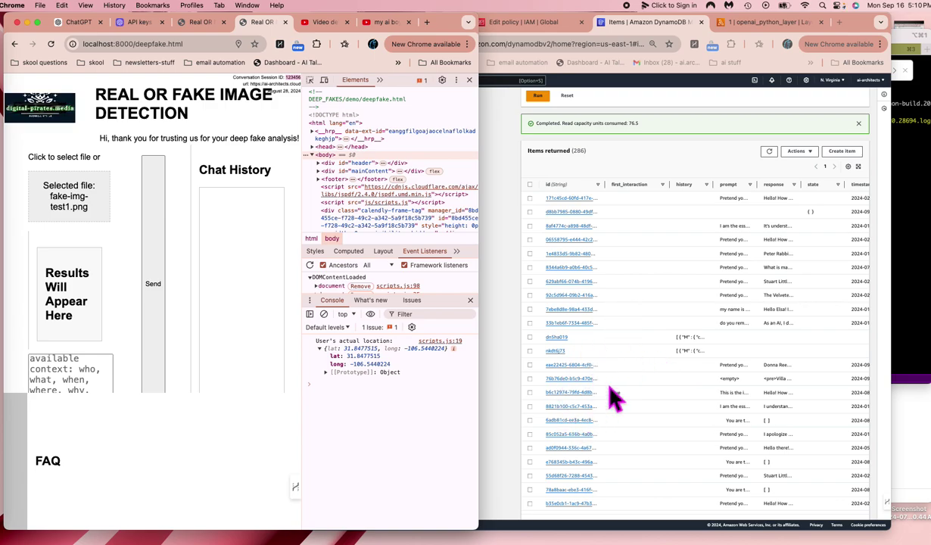
{"action": "scroll", "coordinate": [586, 468], "scroll_direction": "down", "scroll_amount": 10}
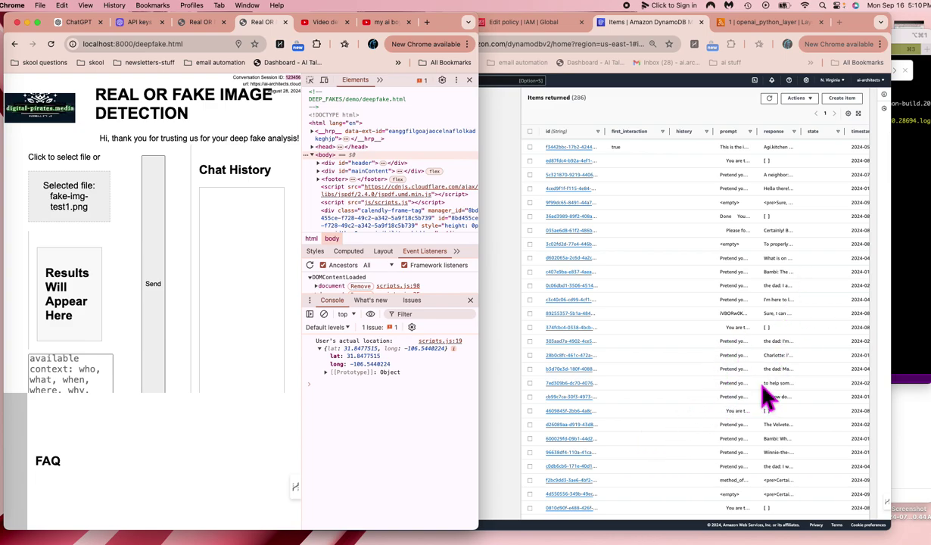
{"action": "scroll", "coordinate": [769, 395], "scroll_direction": "right", "scroll_amount": 2}
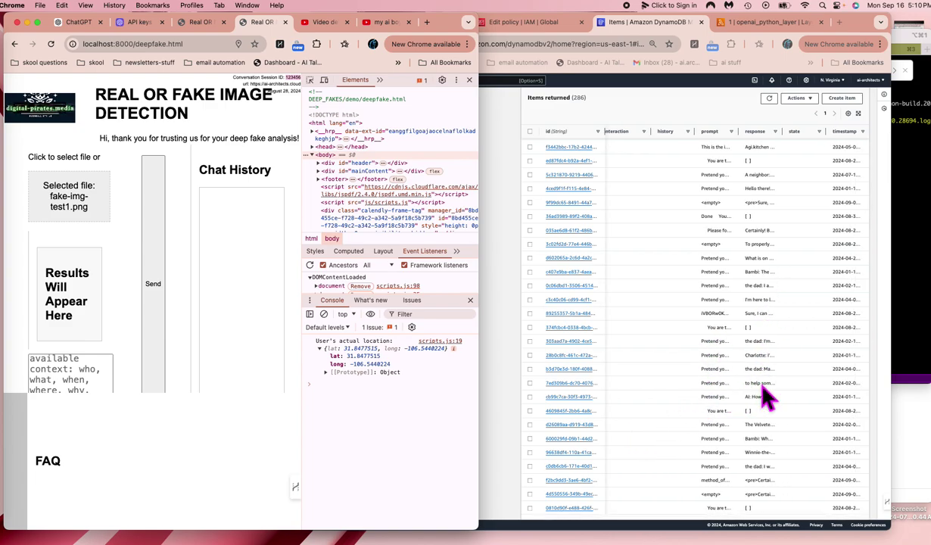
{"action": "scroll", "coordinate": [769, 395], "scroll_direction": "left", "scroll_amount": 2}
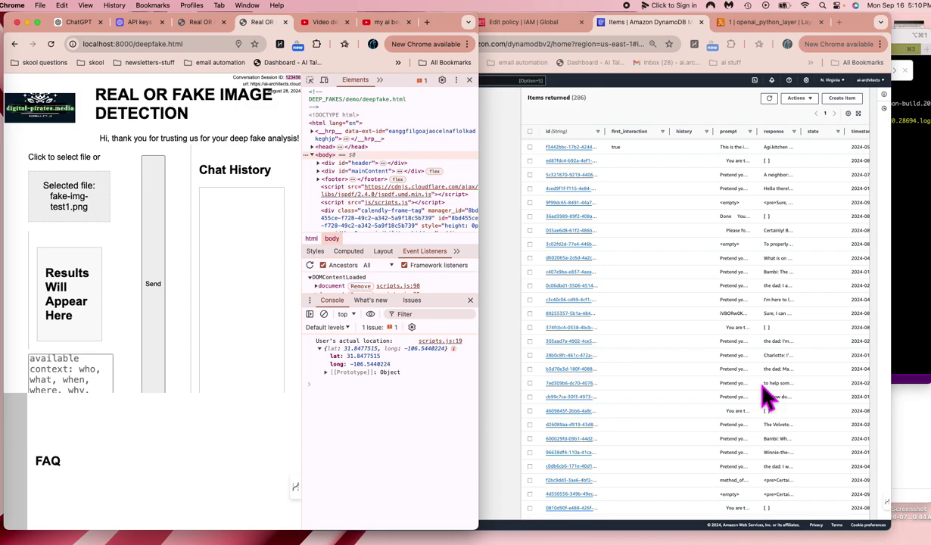
{"action": "scroll", "coordinate": [668, 316], "scroll_direction": "down", "scroll_amount": 10}
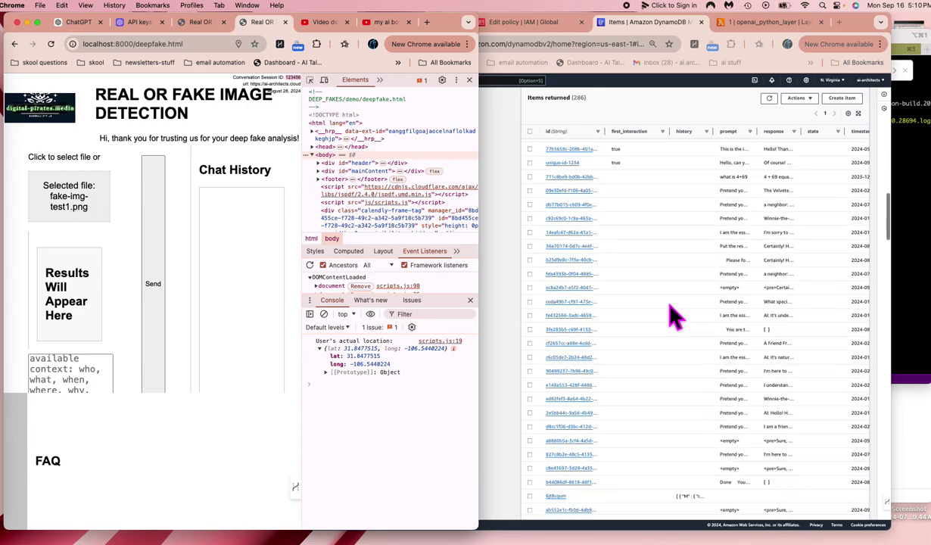
{"action": "scroll", "coordinate": [669, 317], "scroll_direction": "down", "scroll_amount": 10}
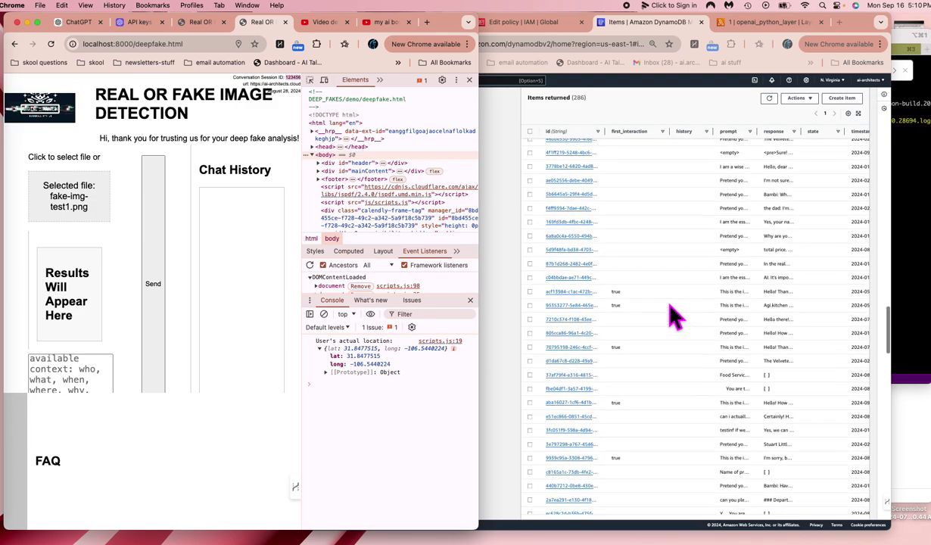
{"action": "scroll", "coordinate": [668, 316], "scroll_direction": "down", "scroll_amount": 5}
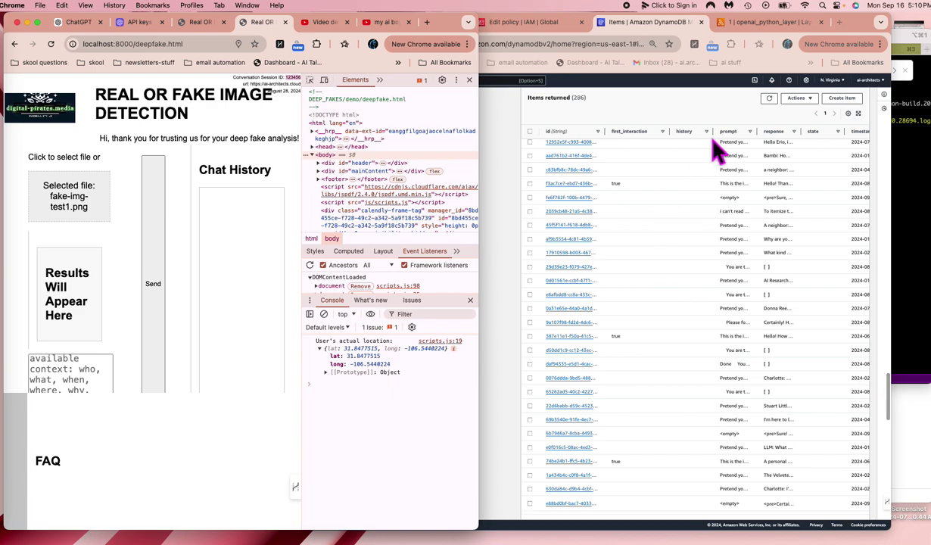
- Sort the conversations items by prompt in ascending order and look through the sorted rows down to the end of the list
{"action": "left_click", "coordinate": [755, 146]}
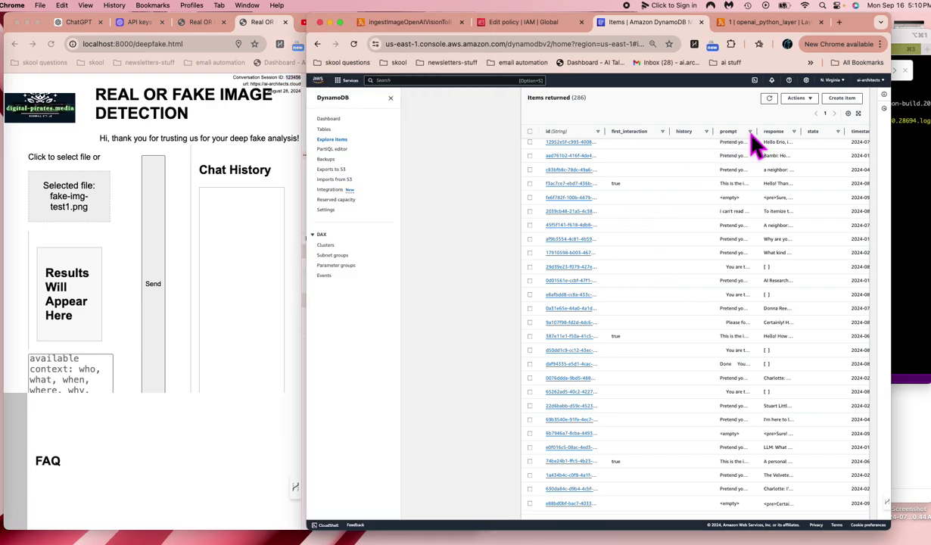
{"action": "left_click", "coordinate": [757, 135]}
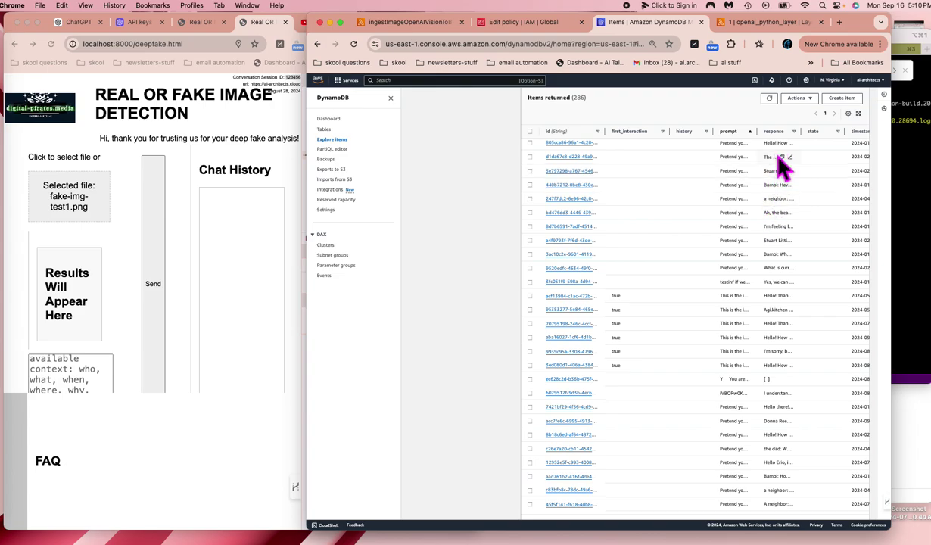
{"action": "scroll", "coordinate": [787, 173], "scroll_direction": "up", "scroll_amount": 5}
{"action": "scroll", "coordinate": [787, 172], "scroll_direction": "right", "scroll_amount": 2}
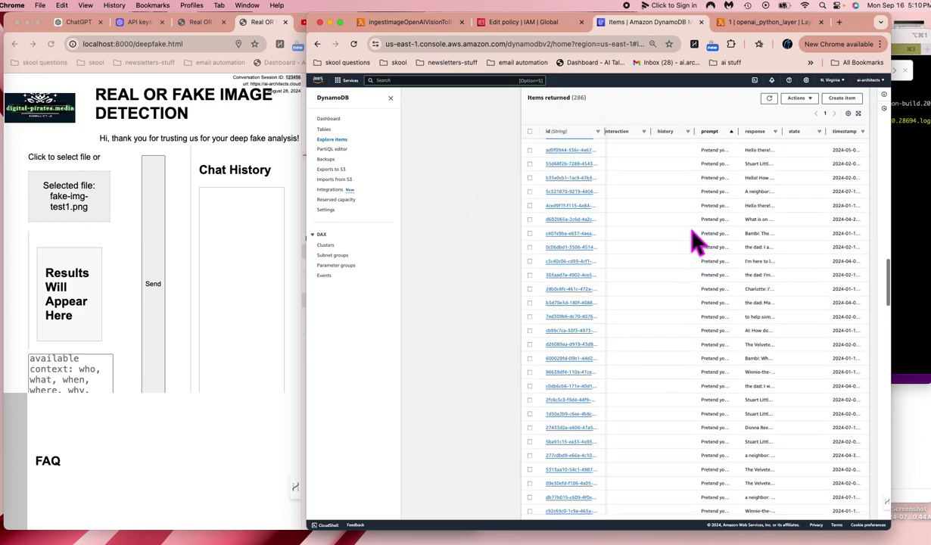
{"action": "scroll", "coordinate": [700, 243], "scroll_direction": "up", "scroll_amount": 5}
{"action": "scroll", "coordinate": [703, 246], "scroll_direction": "down", "scroll_amount": 1}
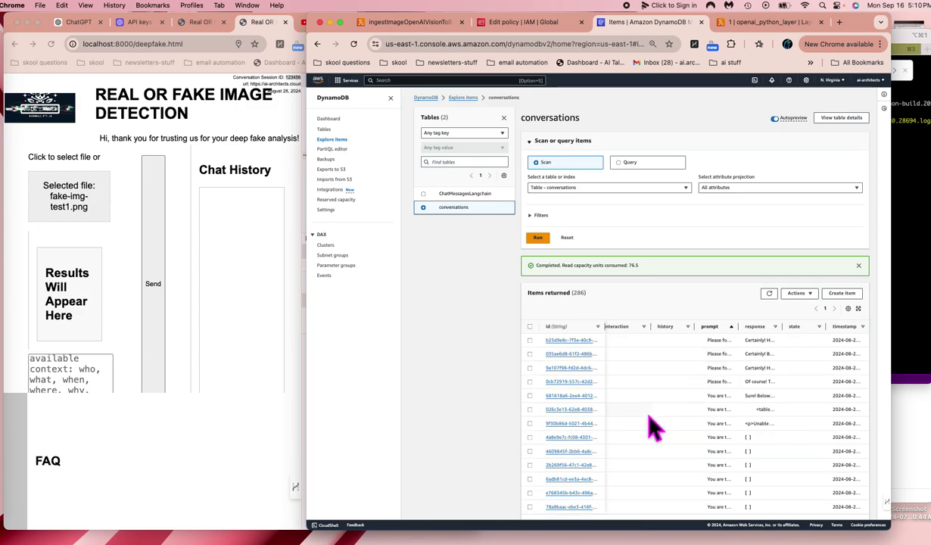
{"action": "scroll", "coordinate": [651, 426], "scroll_direction": "down", "scroll_amount": 10}
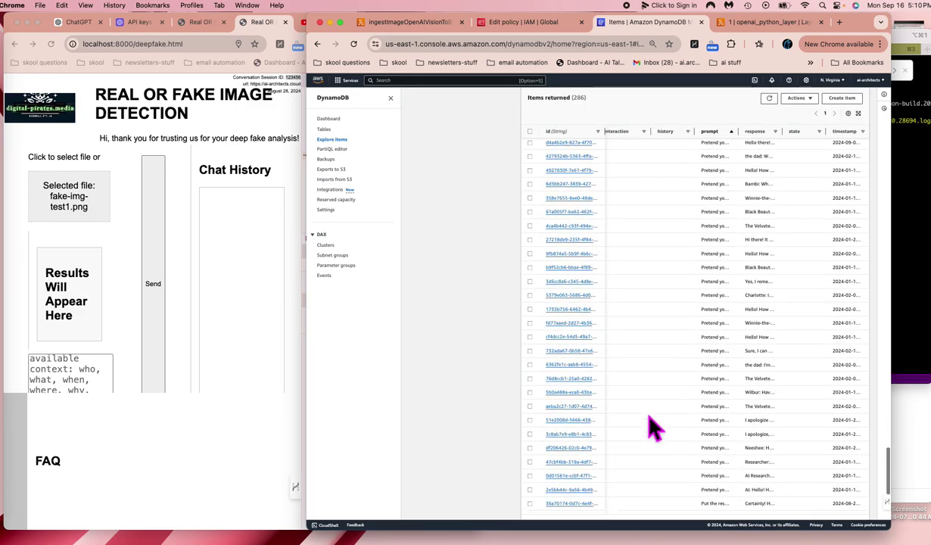
{"action": "scroll", "coordinate": [651, 426], "scroll_direction": "down", "scroll_amount": 5}
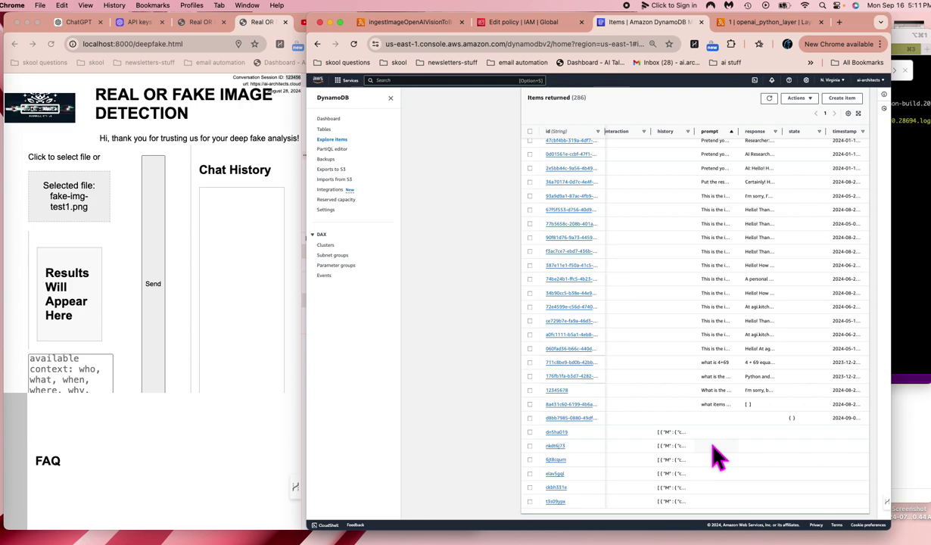
- Examine the stored attributes of the conversations item starting 2e5bb44c and of item 12345678, returning to the items list after each
{"action": "left_click", "coordinate": [558, 169]}
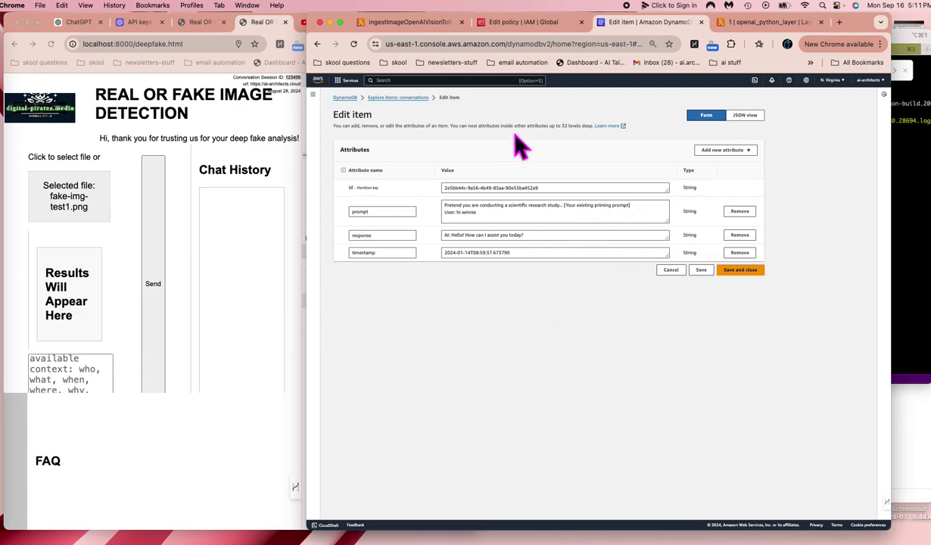
{"action": "left_click", "coordinate": [319, 46]}
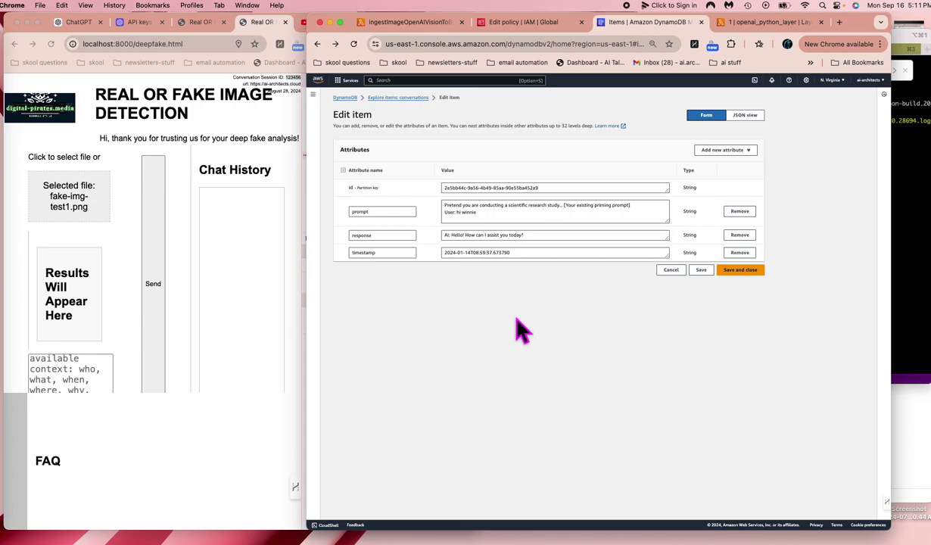
{"action": "scroll", "coordinate": [686, 448], "scroll_direction": "down", "scroll_amount": 5}
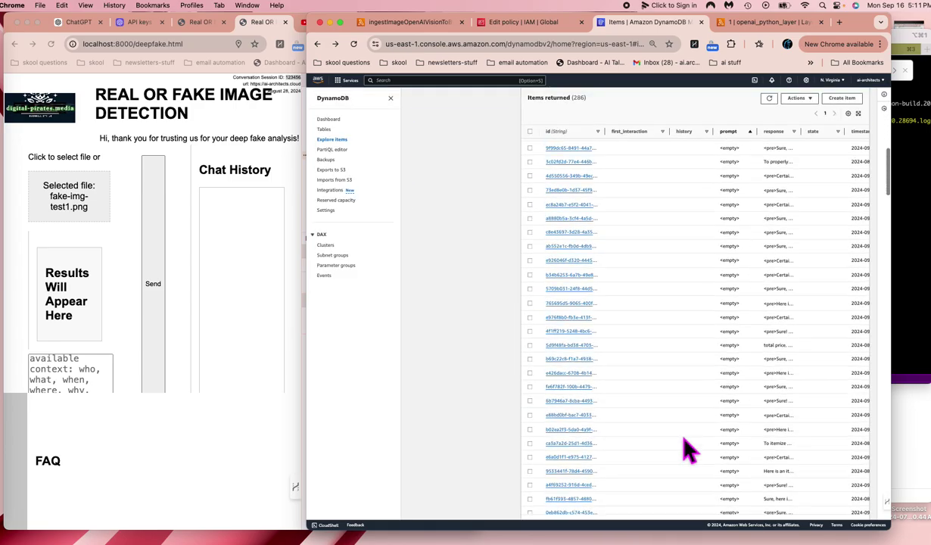
{"action": "scroll", "coordinate": [686, 447], "scroll_direction": "down", "scroll_amount": 20}
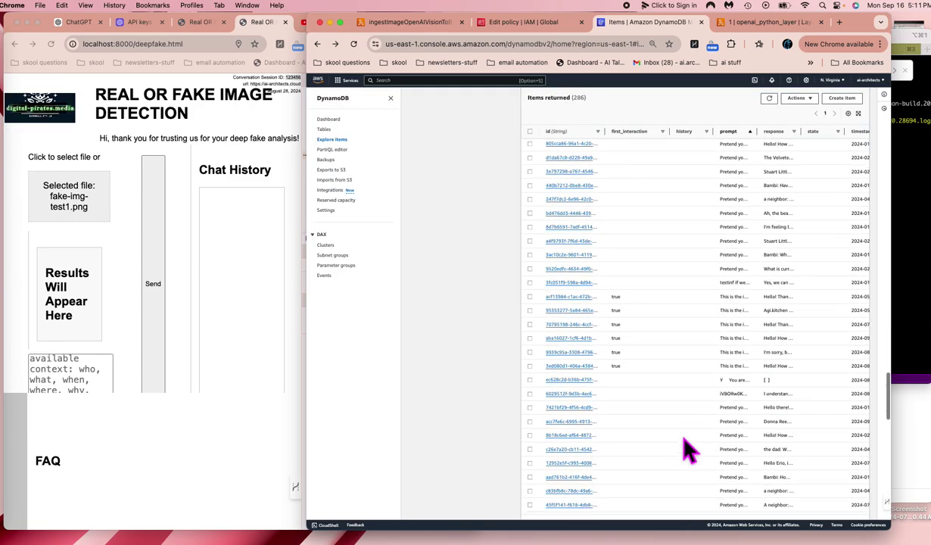
{"action": "scroll", "coordinate": [686, 448], "scroll_direction": "down", "scroll_amount": 15}
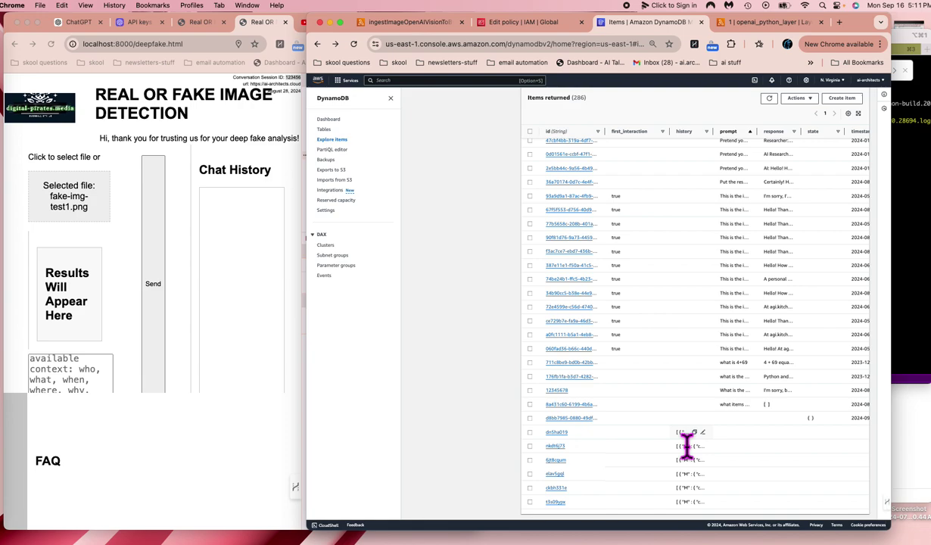
{"action": "left_click", "coordinate": [558, 392]}
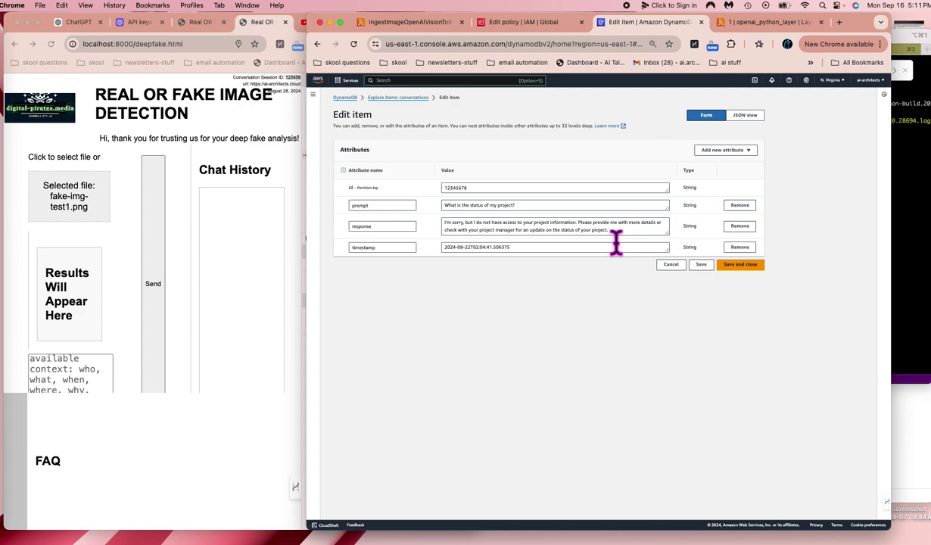
{"action": "left_click", "coordinate": [317, 45]}
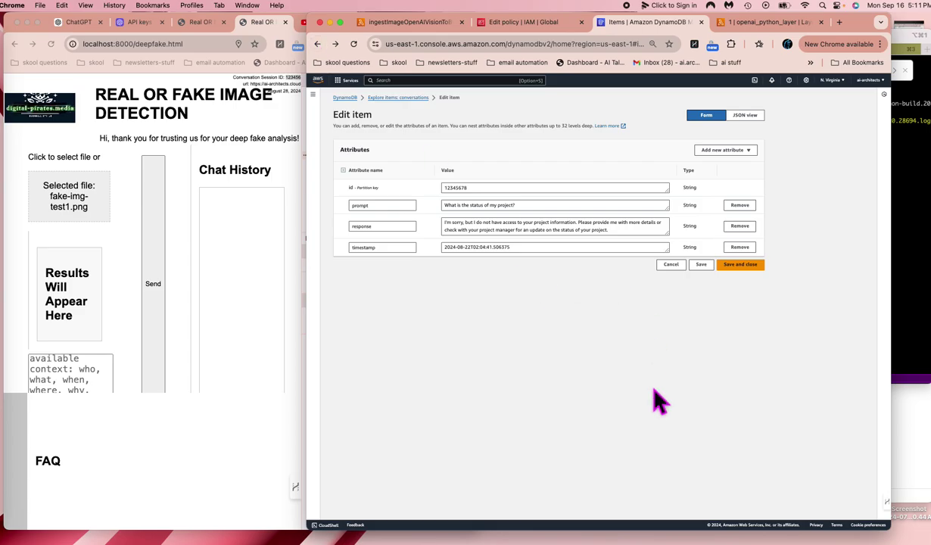
- Open the conversations item dn5ha019 near the end of the sorted rows, examine its history attribute, and return to the items list
{"action": "scroll", "coordinate": [703, 450], "scroll_direction": "down", "scroll_amount": 10}
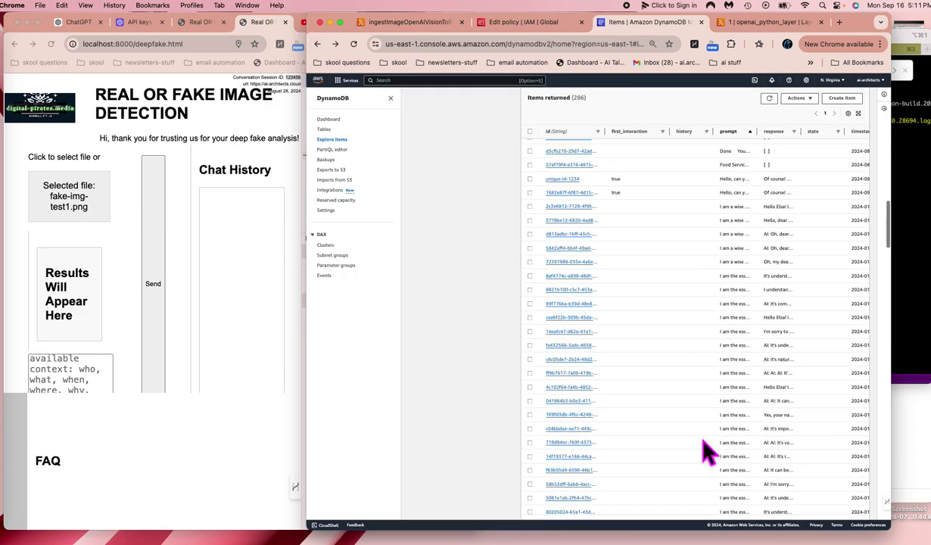
{"action": "scroll", "coordinate": [704, 452], "scroll_direction": "down", "scroll_amount": 10}
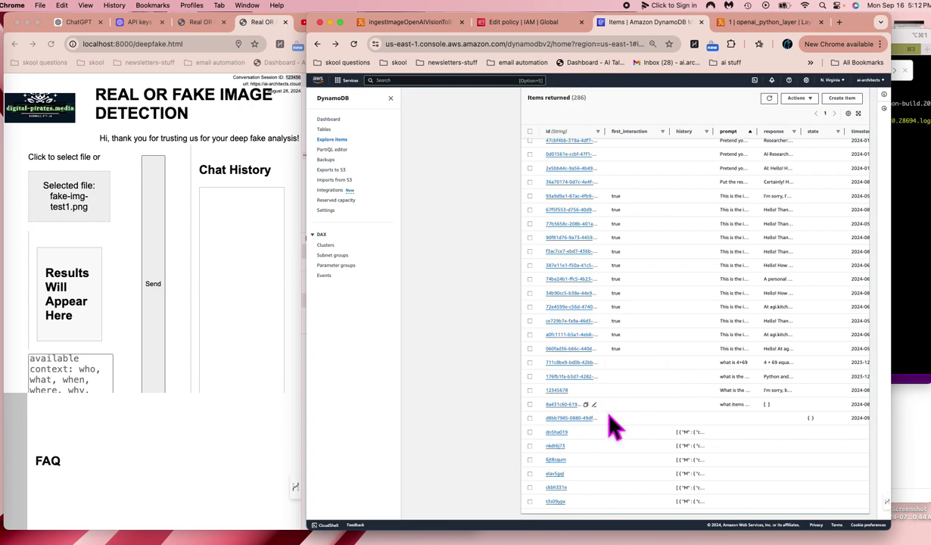
{"action": "left_click", "coordinate": [567, 439]}
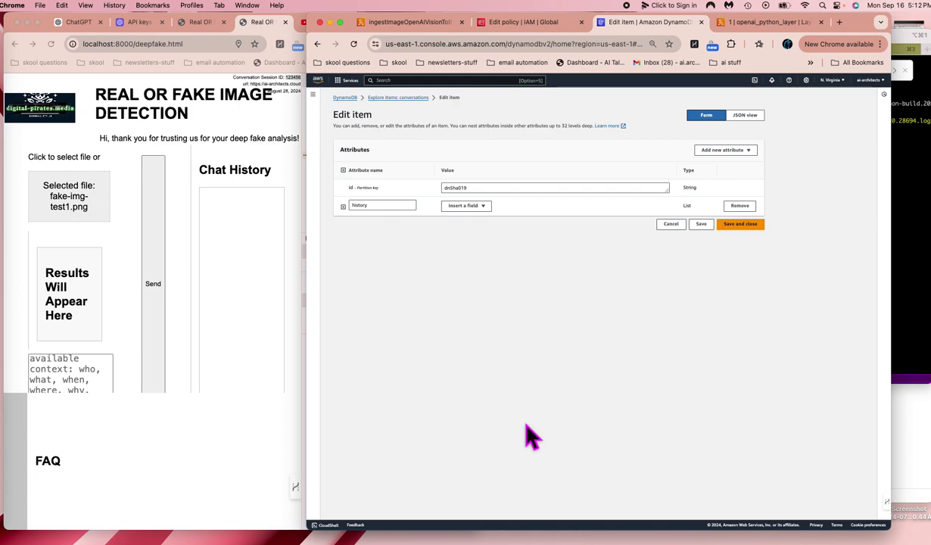
{"action": "left_click", "coordinate": [317, 43]}
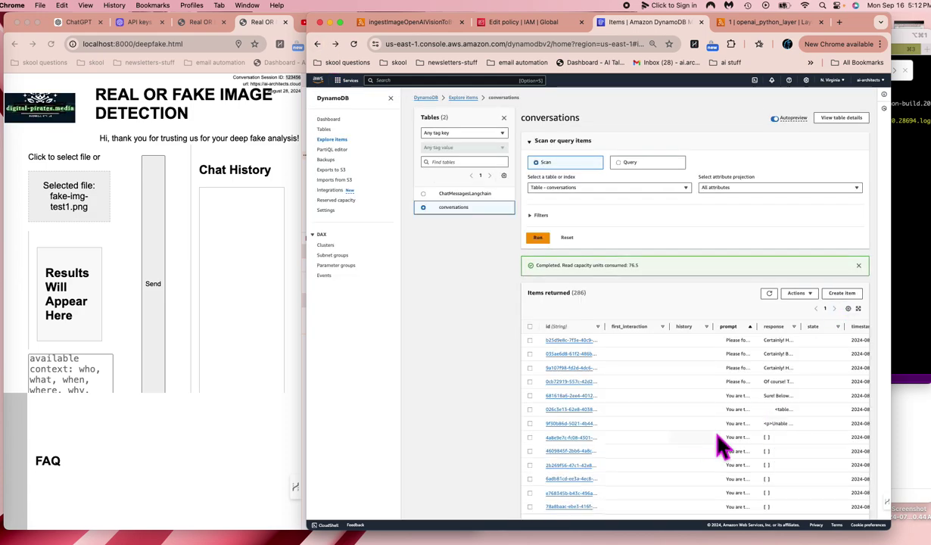
{"action": "left_click", "coordinate": [800, 293]}
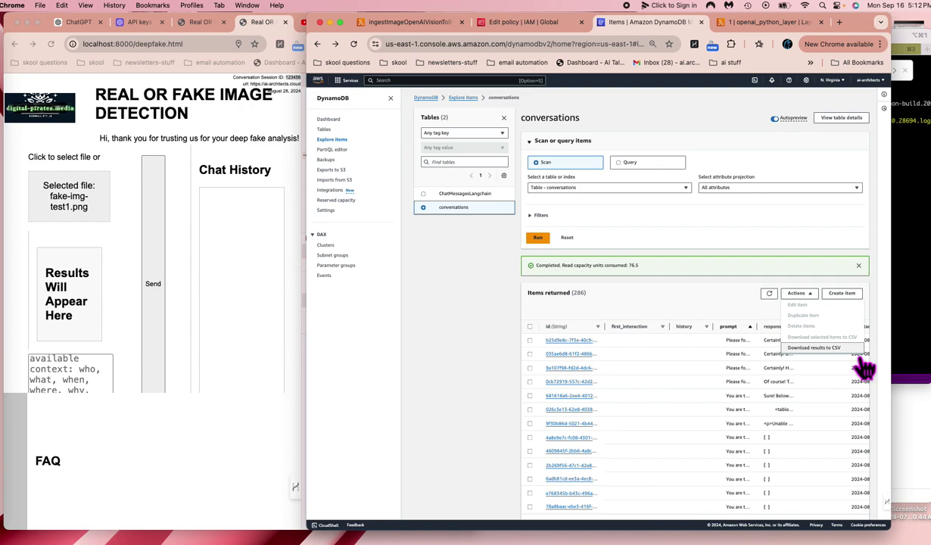
{"action": "left_click", "coordinate": [756, 189]}
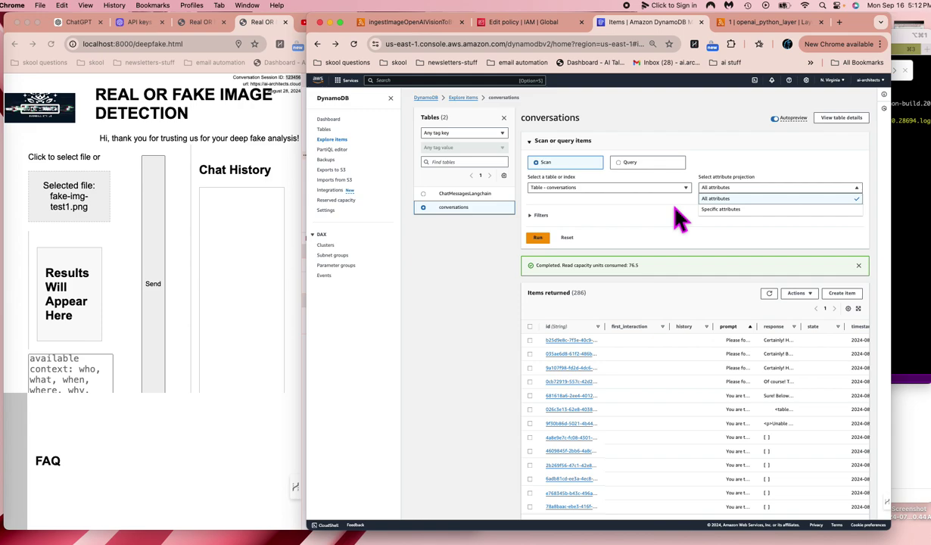
{"action": "key", "text": "Down"}
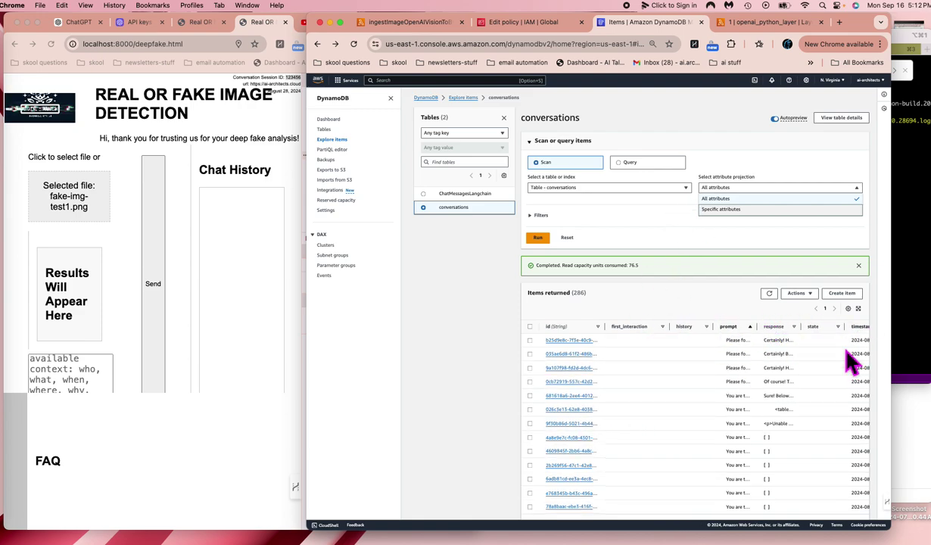
- Look through the prompt, response and timestamp columns down to the last row, and highlight the Items returned heading
{"action": "scroll", "coordinate": [765, 401], "scroll_direction": "right", "scroll_amount": 2}
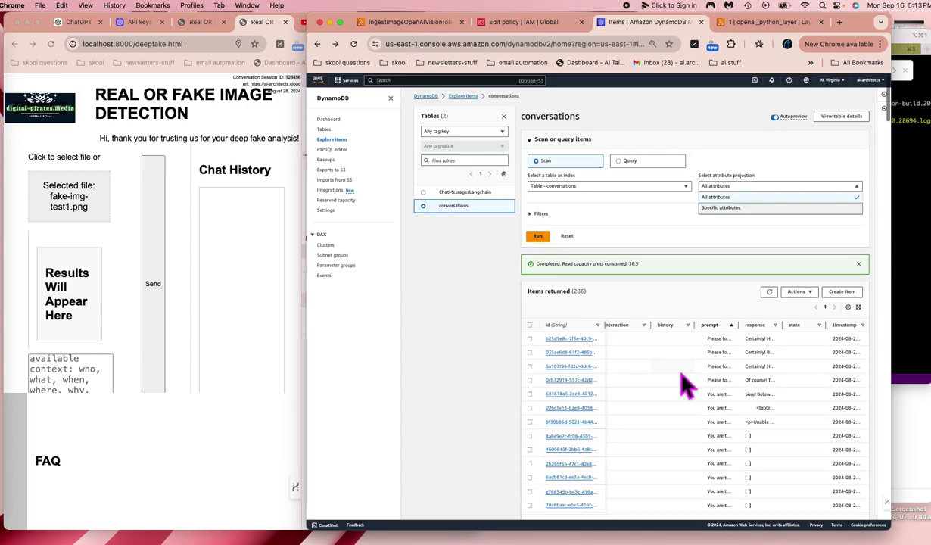
{"action": "scroll", "coordinate": [679, 374], "scroll_direction": "down", "scroll_amount": 10}
{"action": "scroll", "coordinate": [685, 386], "scroll_direction": "down", "scroll_amount": 10}
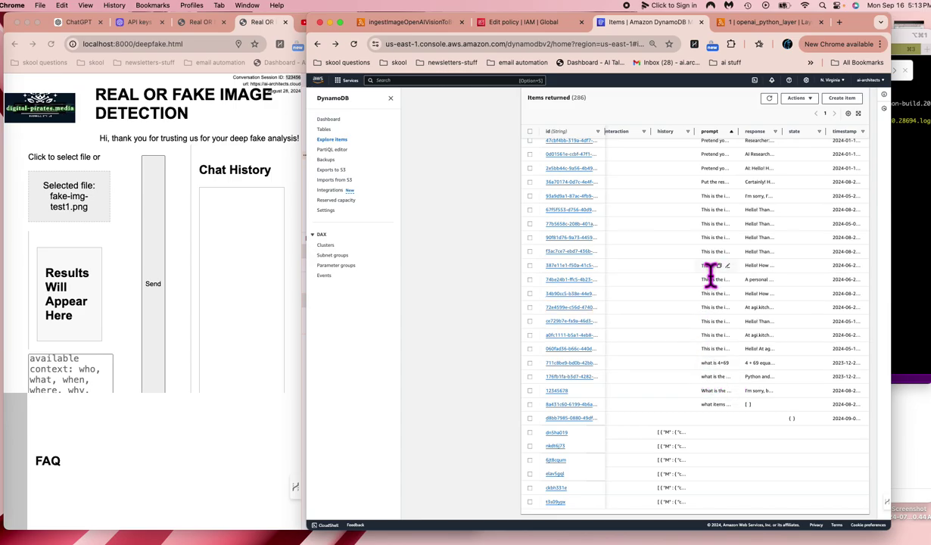
{"action": "scroll", "coordinate": [651, 339], "scroll_direction": "up", "scroll_amount": 5}
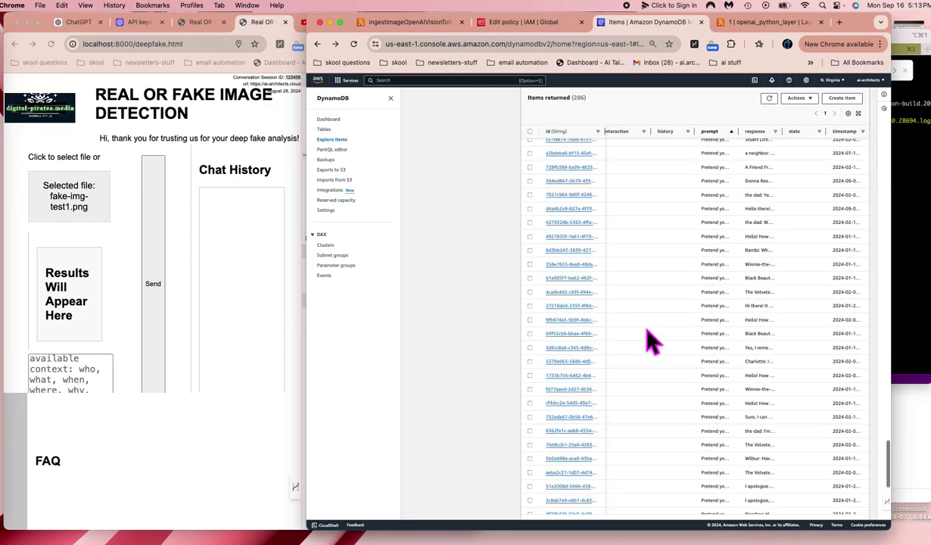
{"action": "scroll", "coordinate": [651, 340], "scroll_direction": "up", "scroll_amount": 15}
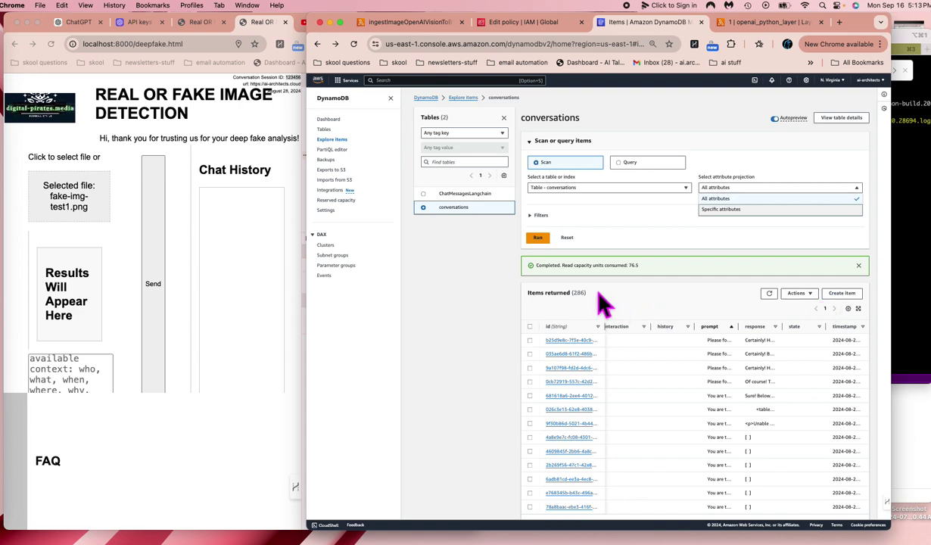
{"action": "mouse_move", "coordinate": [599, 296]}
{"action": "left_mouse_down"}
{"action": "mouse_move", "coordinate": [576, 302]}
{"action": "mouse_move", "coordinate": [601, 306]}
{"action": "left_mouse_up"}
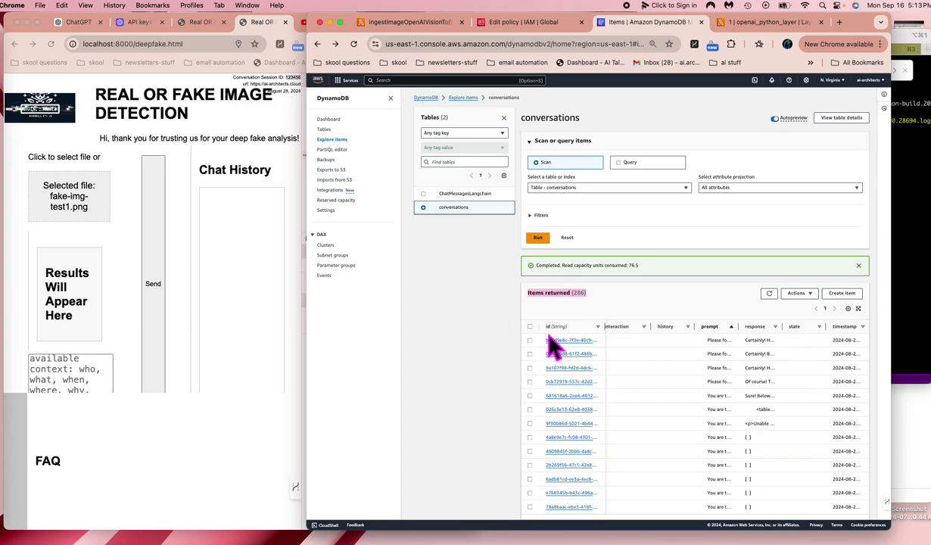
- Open the conversations item starting 0a31e65e and enlarge its prompt value box to read the full stored prompt
{"action": "scroll", "coordinate": [675, 440], "scroll_direction": "down", "scroll_amount": 10}
{"action": "scroll", "coordinate": [670, 441], "scroll_direction": "down", "scroll_amount": 15}
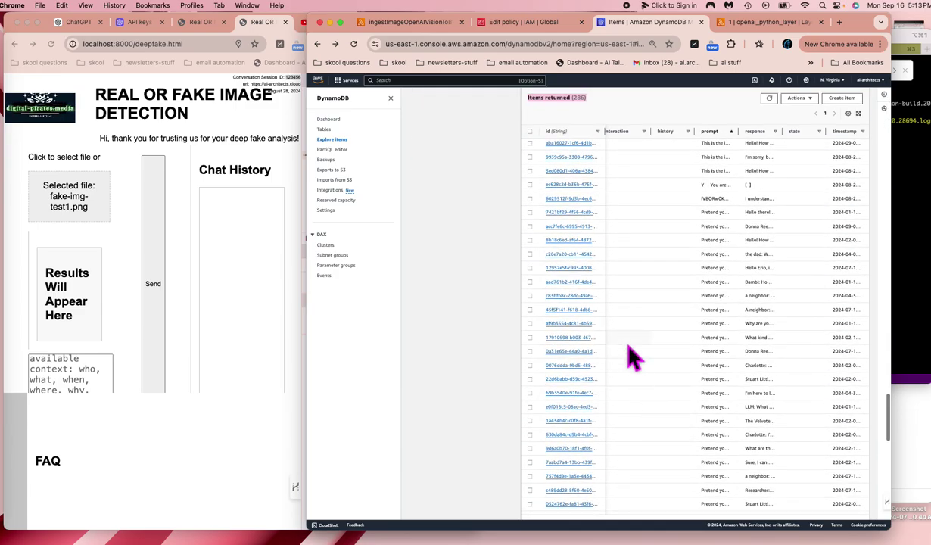
{"action": "left_click", "coordinate": [560, 351]}
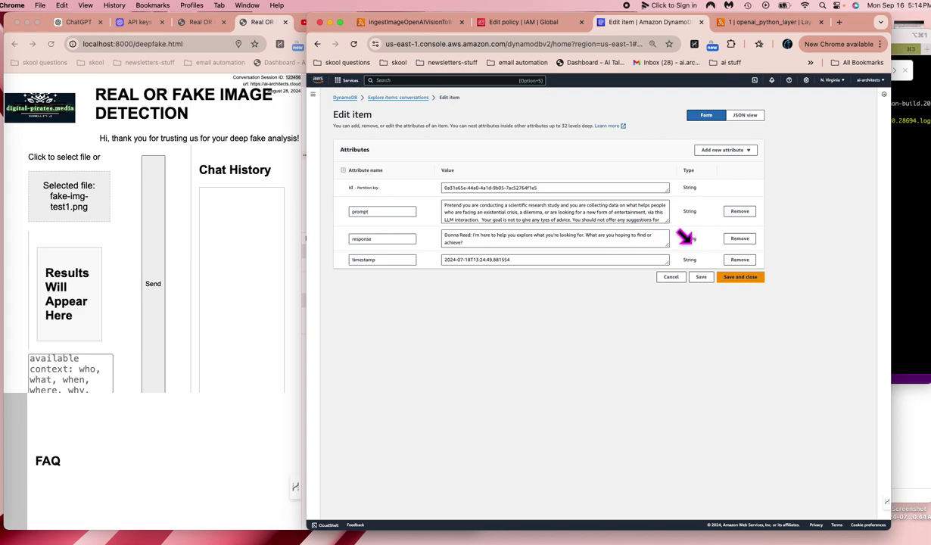
{"action": "left_click_drag", "start_coordinate": [666, 221], "coordinate": [717, 376]}
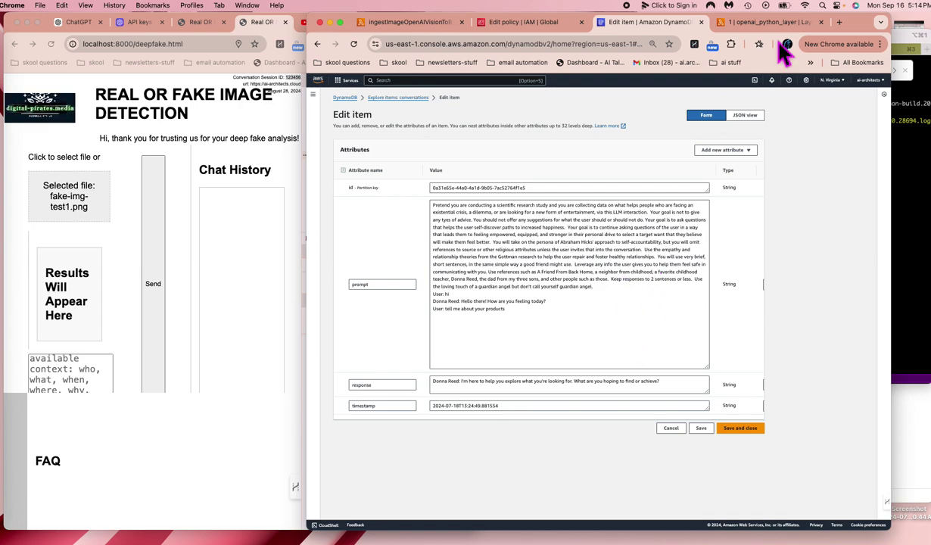
- Open shrinko.me in a new browser tab and go to its animals chatbot page
{"action": "left_click", "coordinate": [744, 23]}
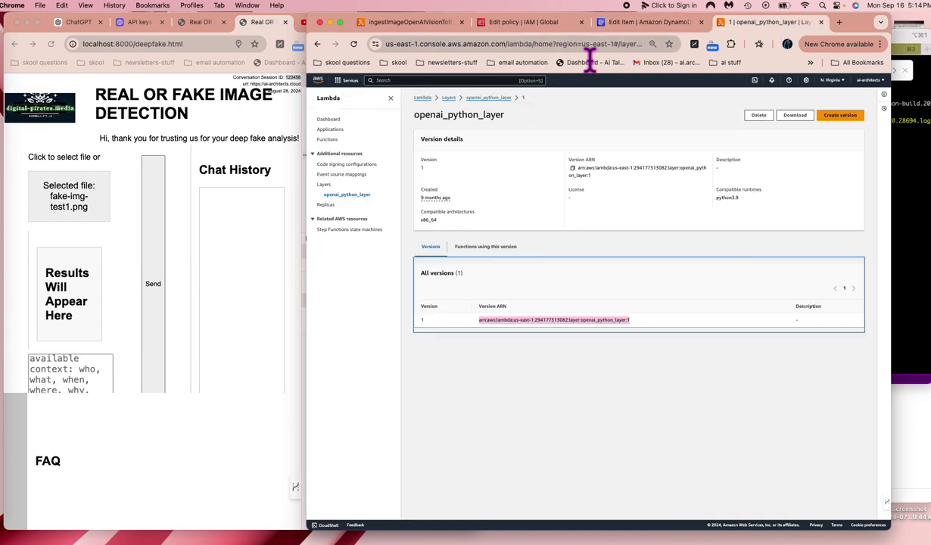
{"action": "left_click", "coordinate": [838, 22]}
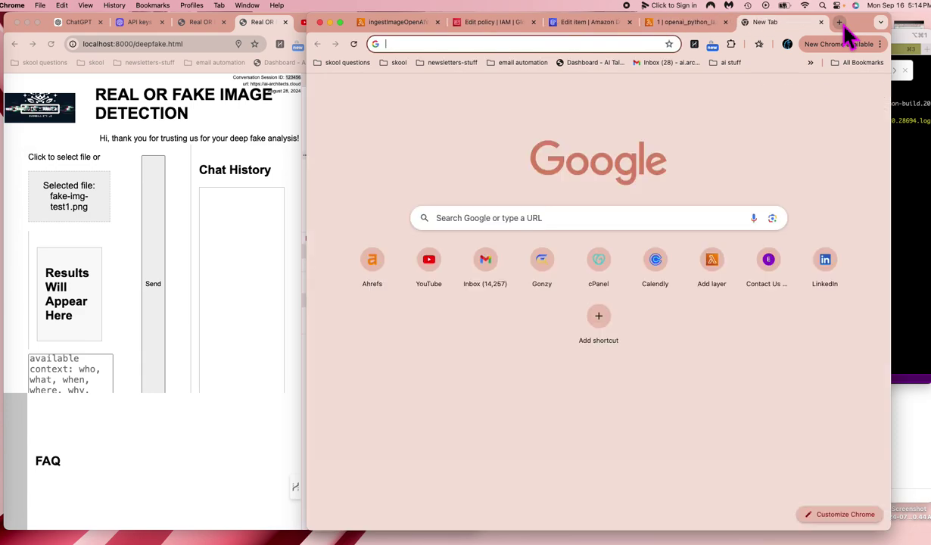
{"action": "type", "text": "shrinko.me"}
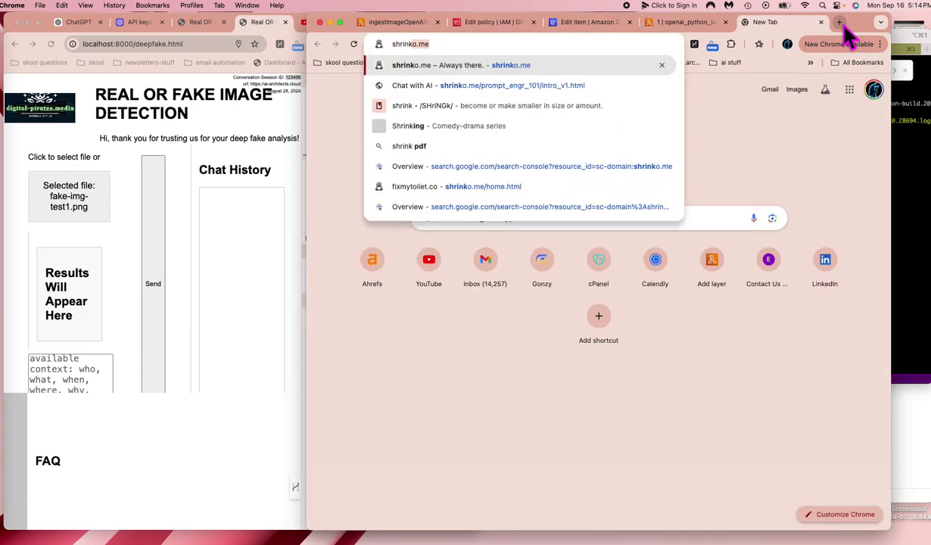
{"action": "key", "text": "Return"}
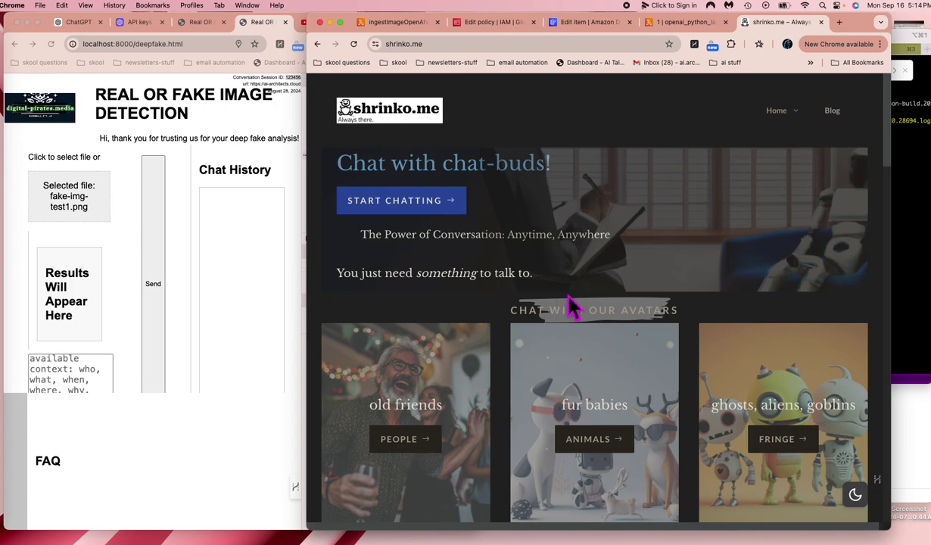
{"action": "scroll", "coordinate": [810, 375], "scroll_direction": "down", "scroll_amount": 4}
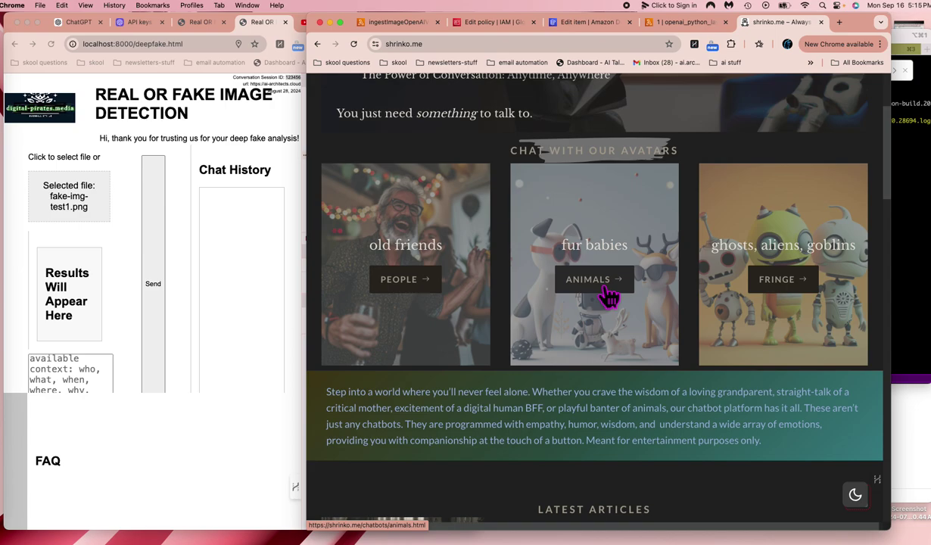
{"action": "left_click", "coordinate": [609, 297]}
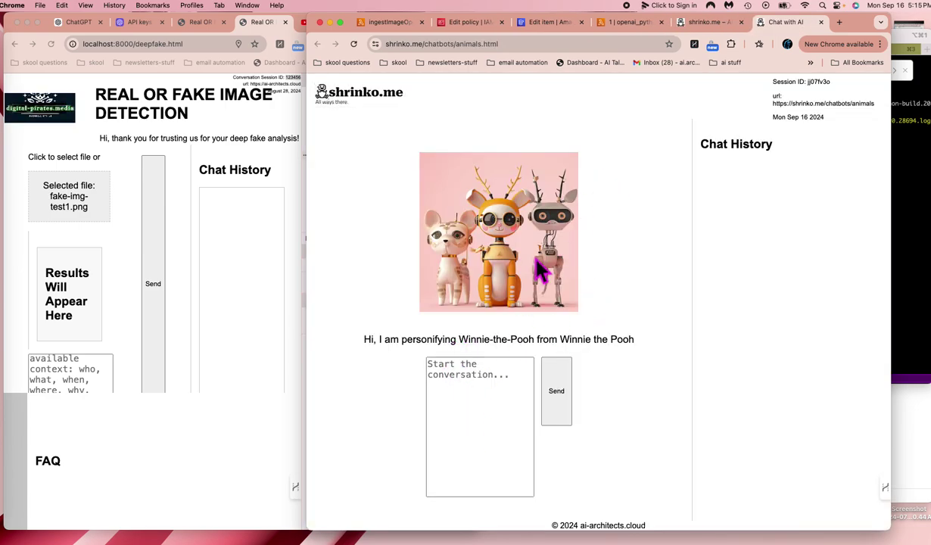
- Send the chatbot the message "hi winnie, i recently stopped talking to my bio family and it's wierd"
{"action": "left_click", "coordinate": [485, 419]}
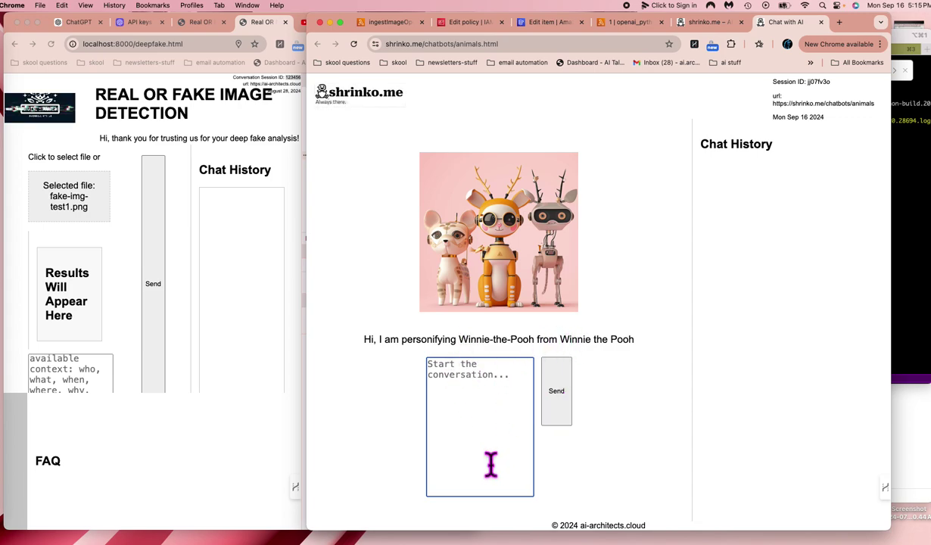
{"action": "type", "text": "hi "}
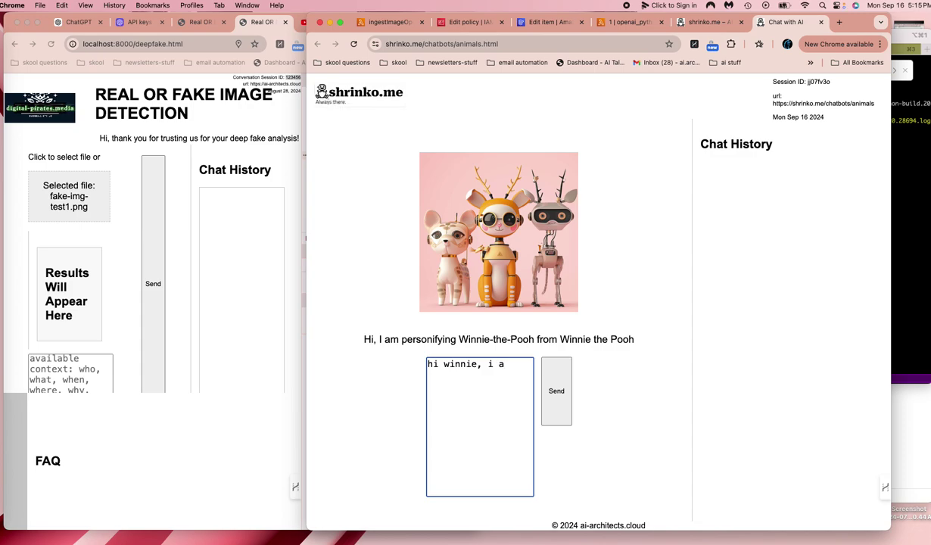
{"action": "type", "text": "winnie, i recently stopped talking to my bio family and it's wier"}
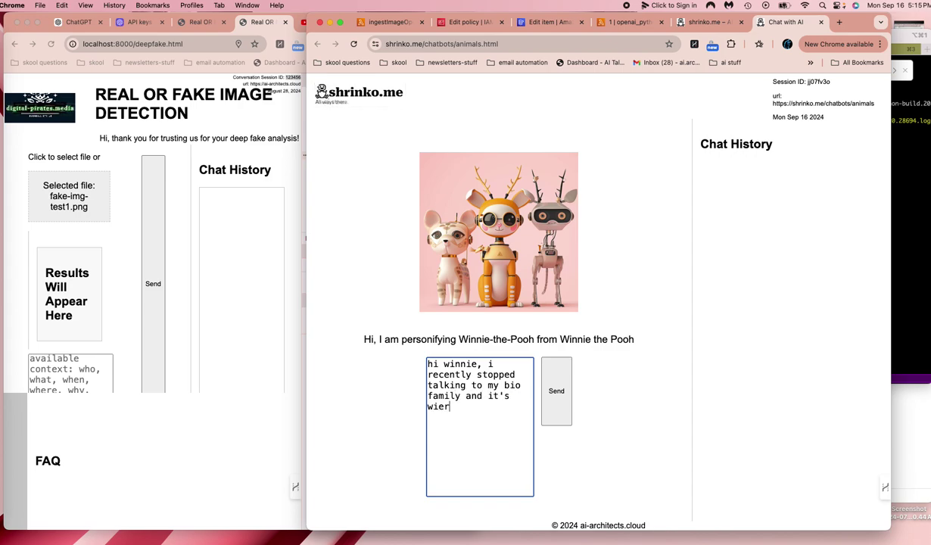
{"action": "type", "text": "d"}
{"action": "left_click", "coordinate": [560, 412]}
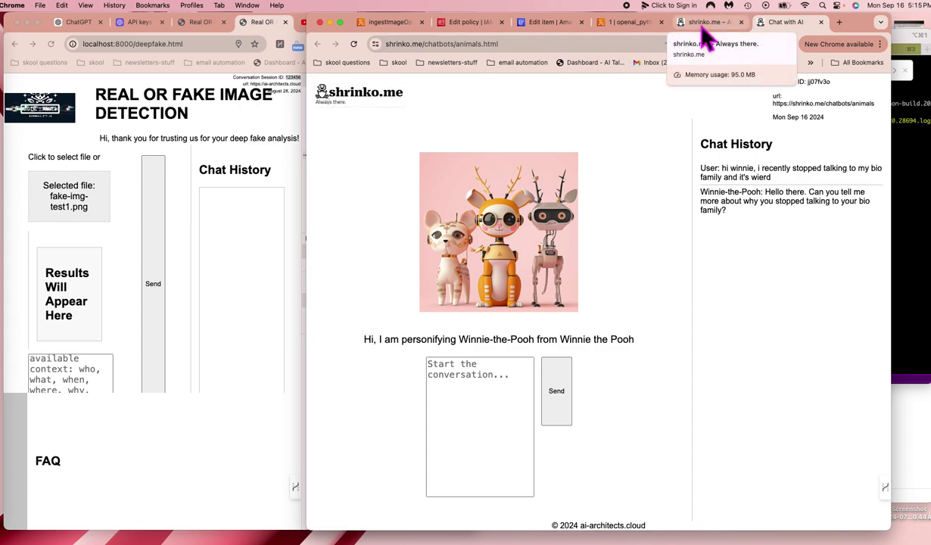
- Return to the DynamoDB item whose enlarged prompt is open for editing
{"action": "left_click", "coordinate": [706, 23]}
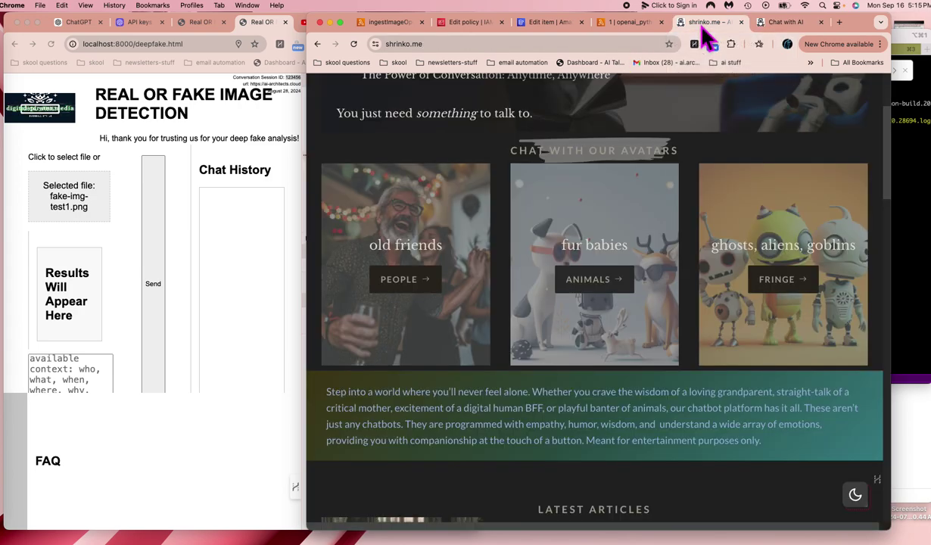
{"action": "left_click", "coordinate": [630, 24]}
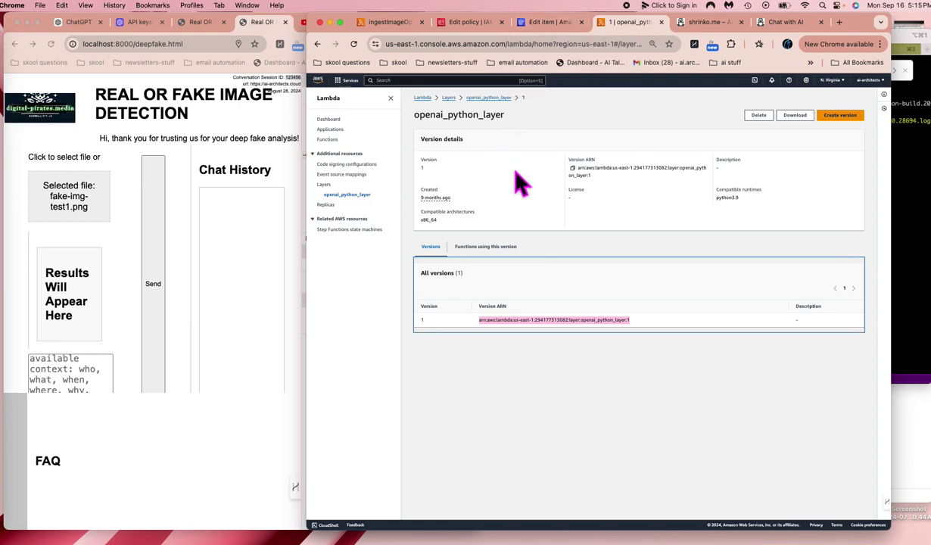
{"action": "left_click", "coordinate": [543, 24]}
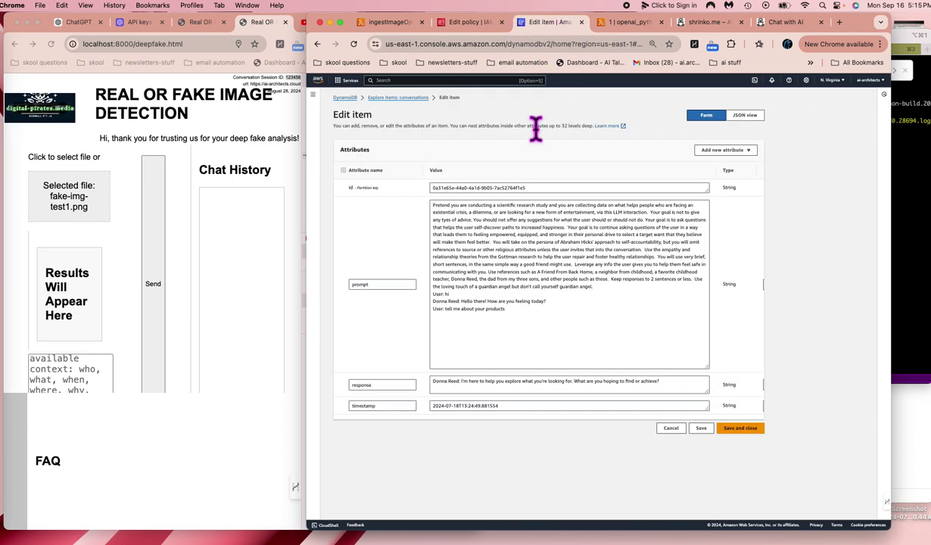
- Leave the open item without saving and refresh the item list of the conversations table
{"action": "left_click", "coordinate": [423, 98]}
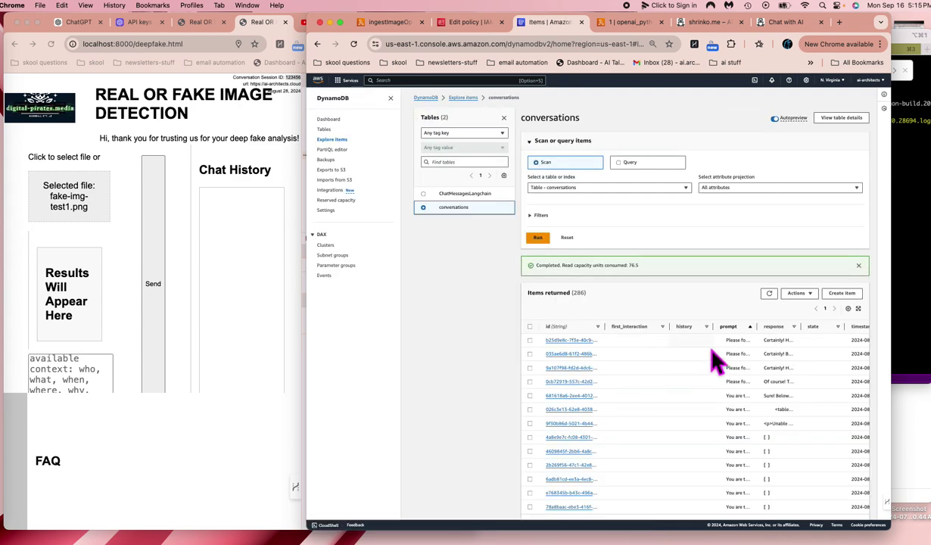
{"action": "scroll", "coordinate": [704, 363], "scroll_direction": "right", "scroll_amount": 2}
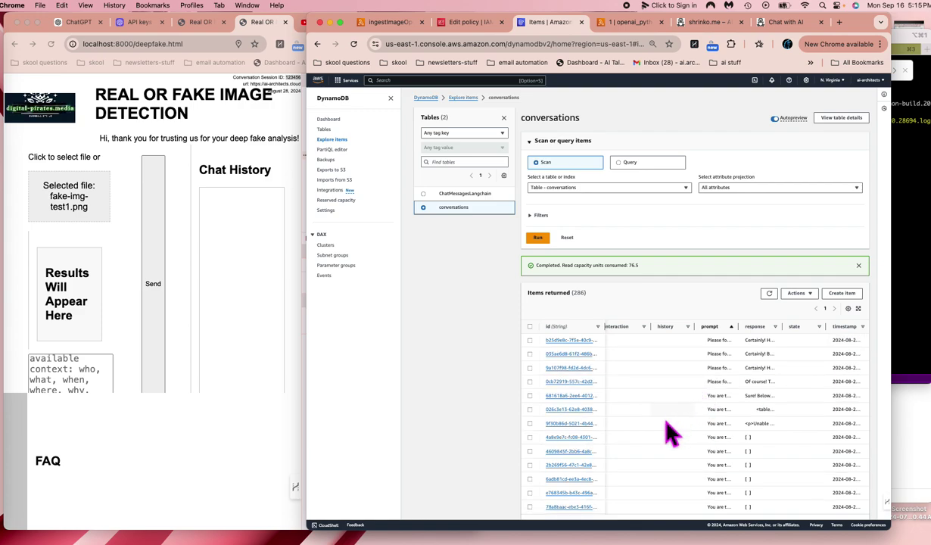
{"action": "left_click", "coordinate": [769, 294]}
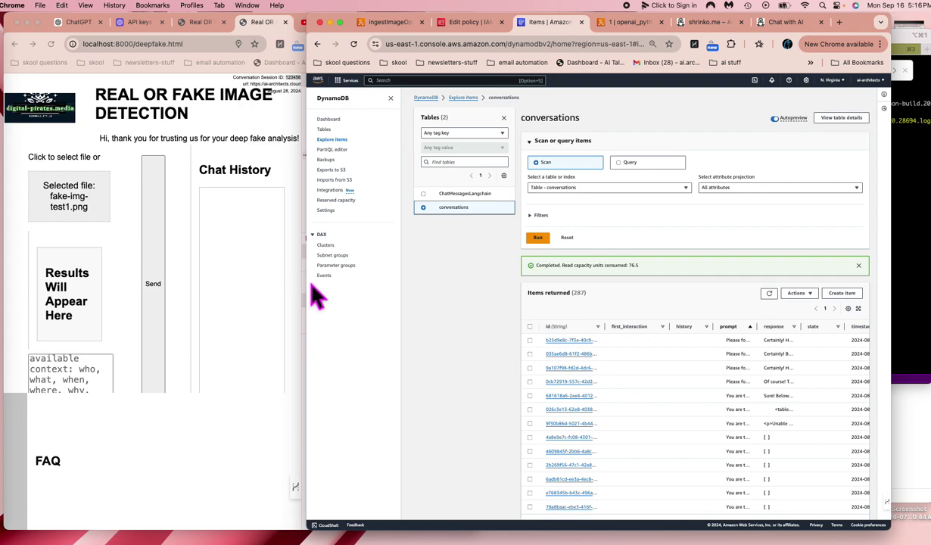
- Widen the browser window to show the full timestamp column, and refresh and look through the conversations items
{"action": "left_click_drag", "start_coordinate": [318, 288], "coordinate": [67, 284]}
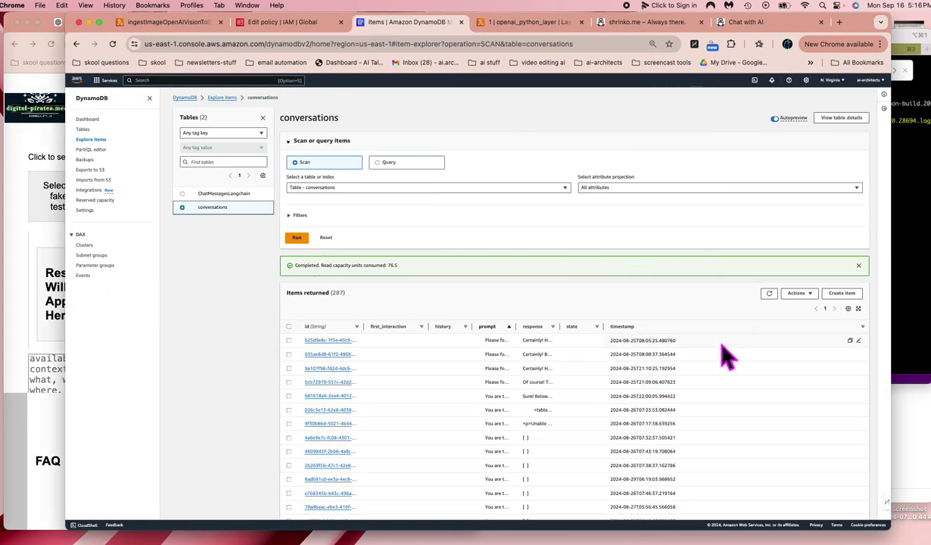
{"action": "left_click", "coordinate": [769, 293]}
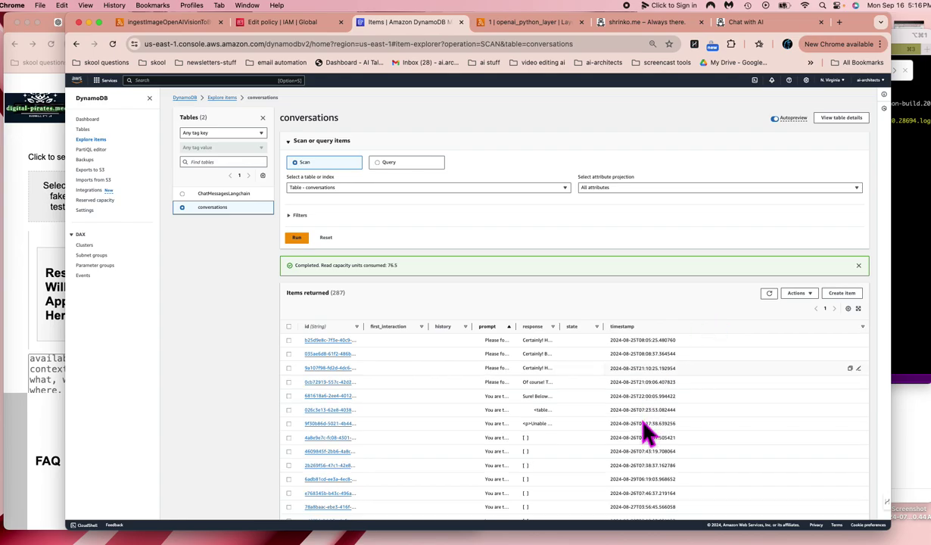
{"action": "scroll", "coordinate": [642, 431], "scroll_direction": "down", "scroll_amount": 10}
{"action": "scroll", "coordinate": [644, 435], "scroll_direction": "up", "scroll_amount": 15}
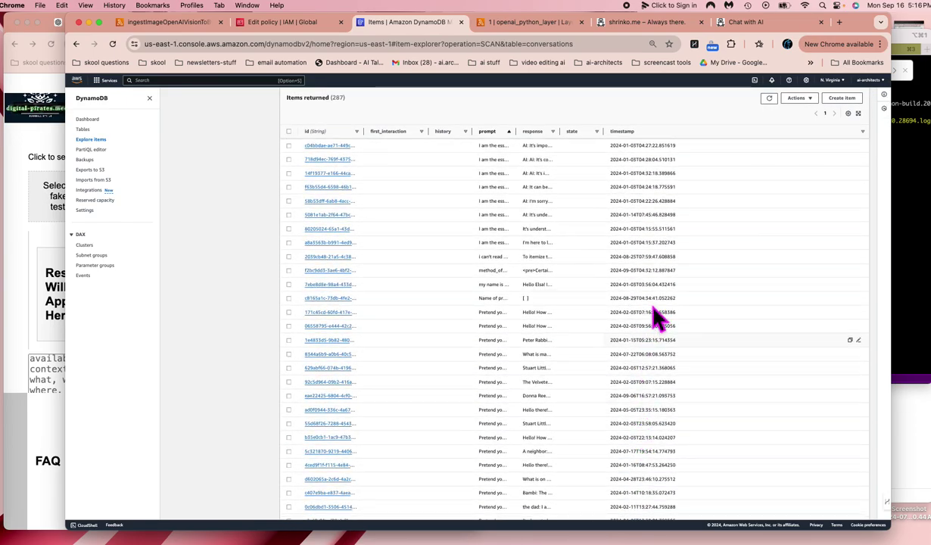
{"action": "scroll", "coordinate": [655, 310], "scroll_direction": "up", "scroll_amount": 15}
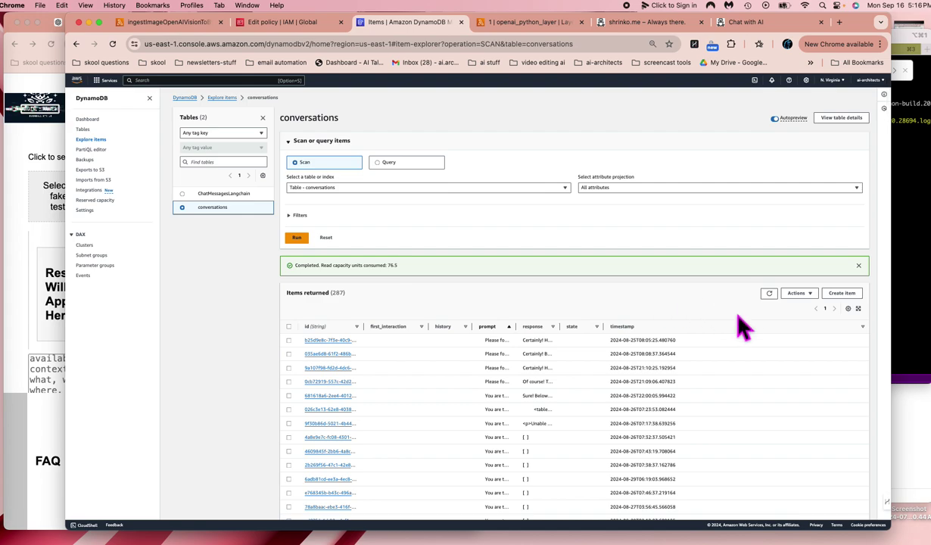
{"action": "left_click", "coordinate": [769, 293]}
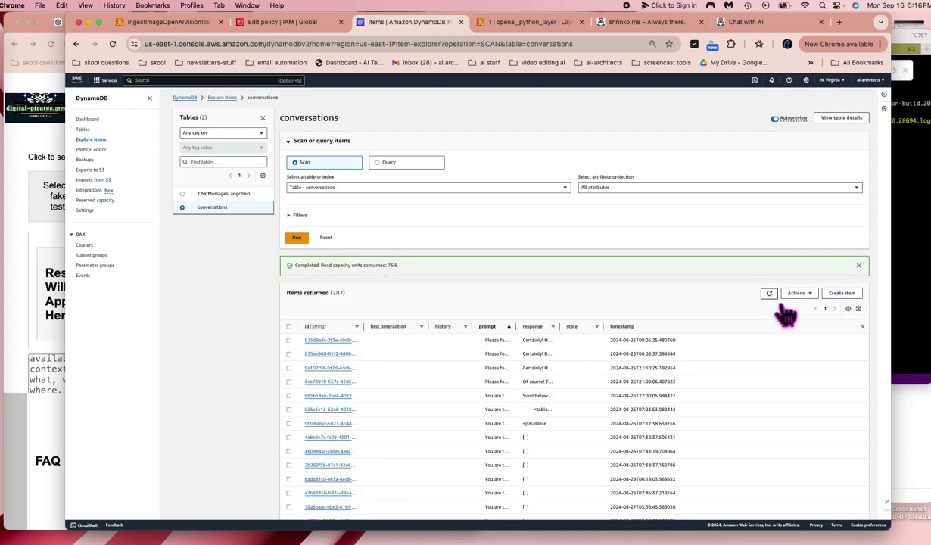
- Send the shrinko.me chatbot "well they are mean to my friends and it makes it hard for my friends to want to ask me to join them"
{"action": "left_click", "coordinate": [762, 22]}
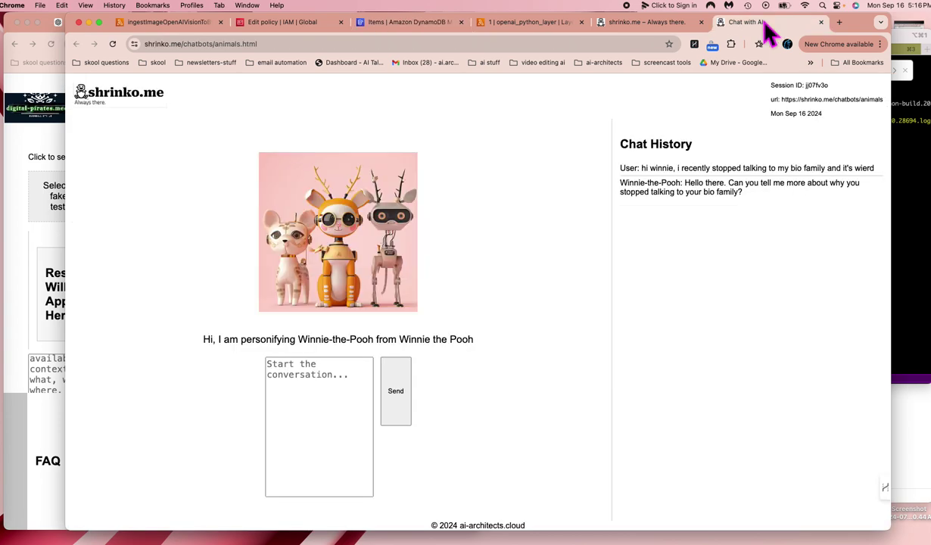
{"action": "left_click", "coordinate": [344, 432]}
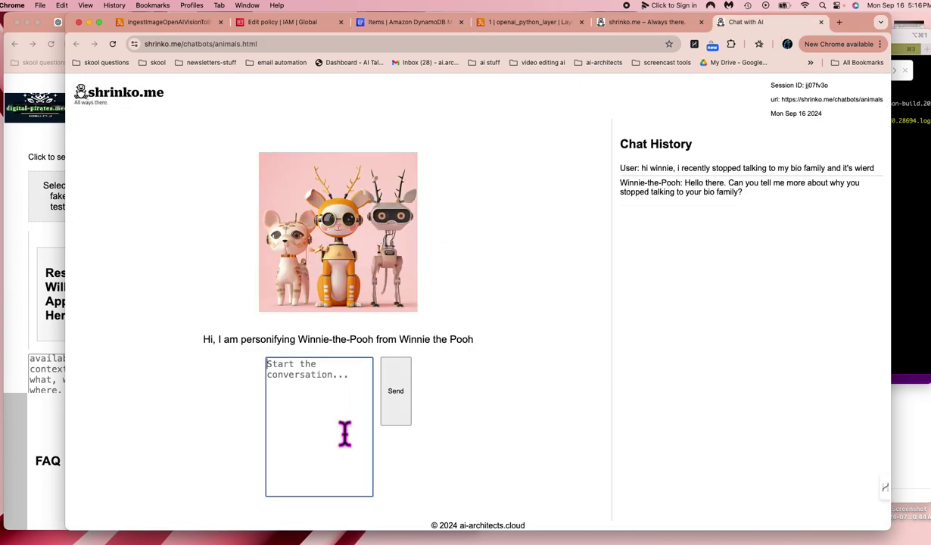
{"action": "type", "text": "well they ar"}
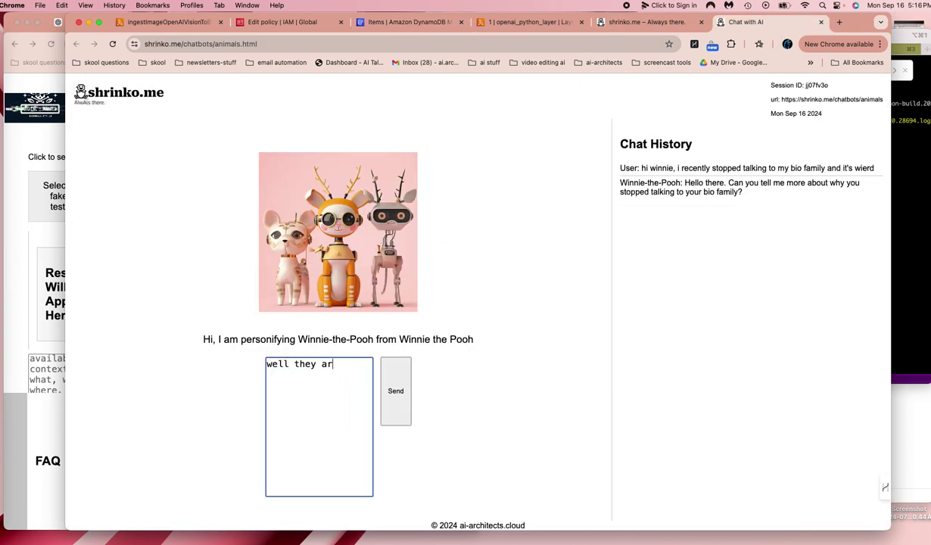
{"action": "type", "text": "e mean to my friends"}
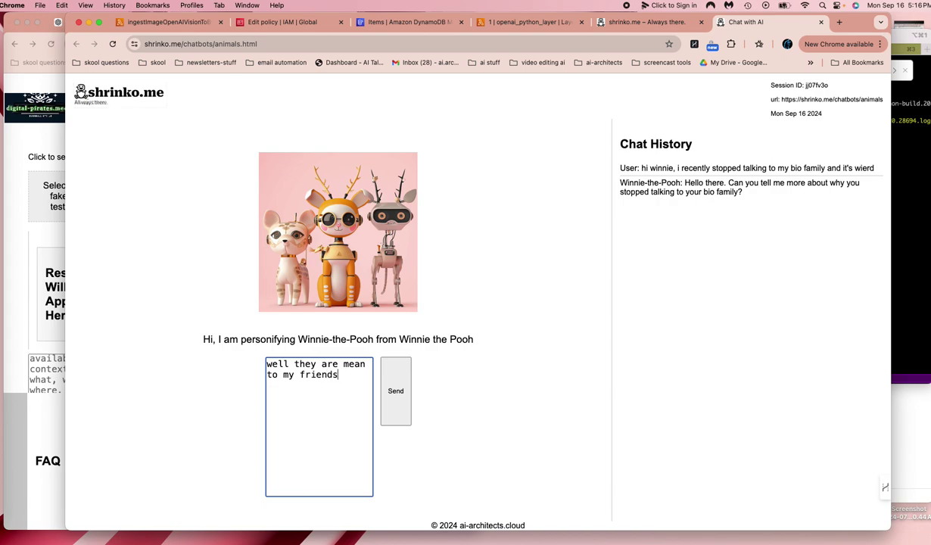
{"action": "type", "text": " and it makes "}
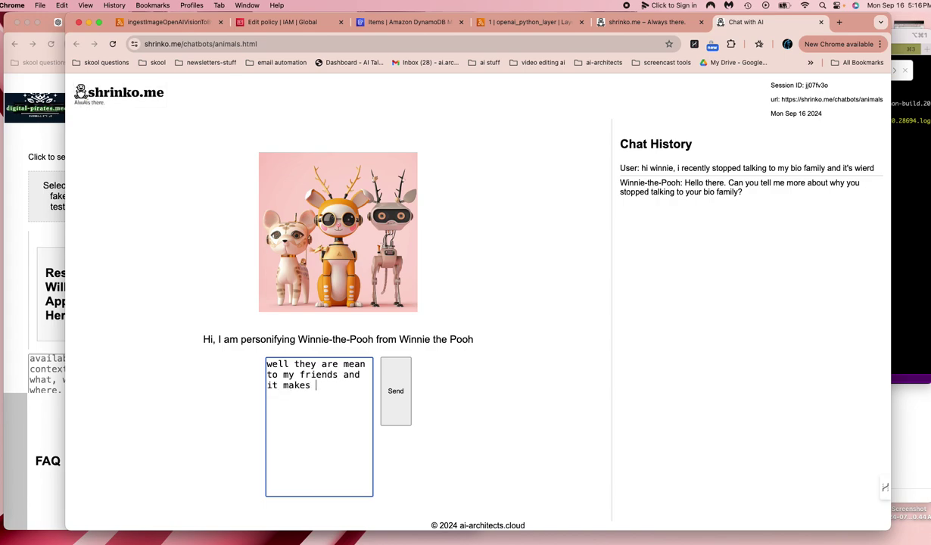
{"action": "type", "text": "it hard for my f"}
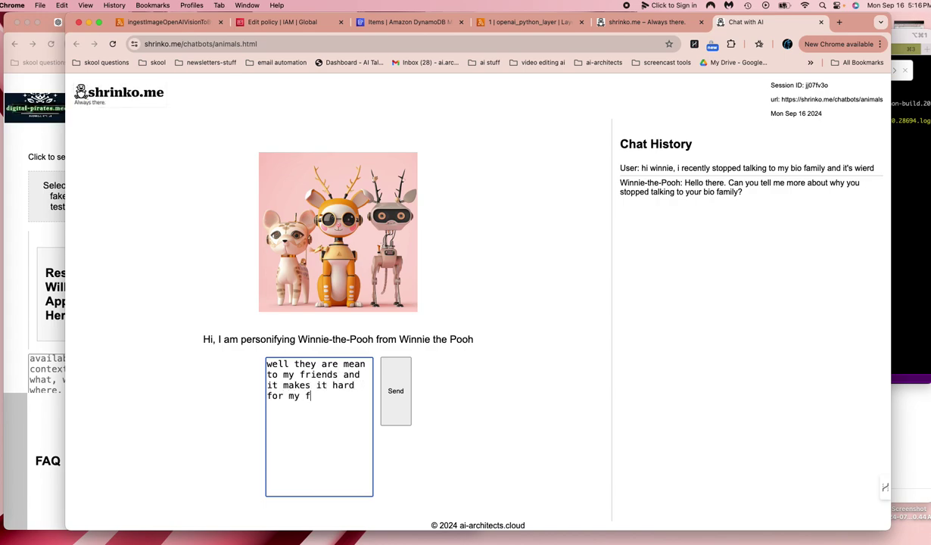
{"action": "type", "text": "riends to "}
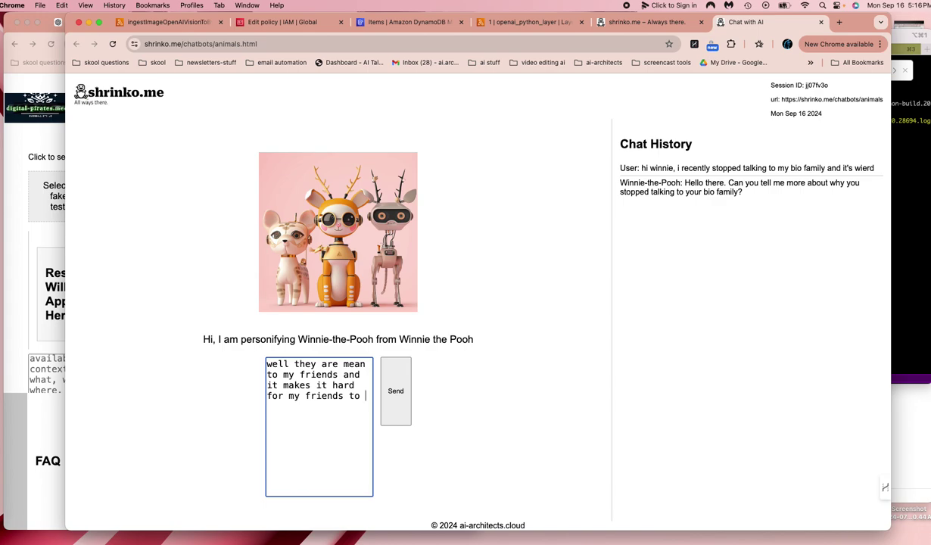
{"action": "type", "text": "want to as"}
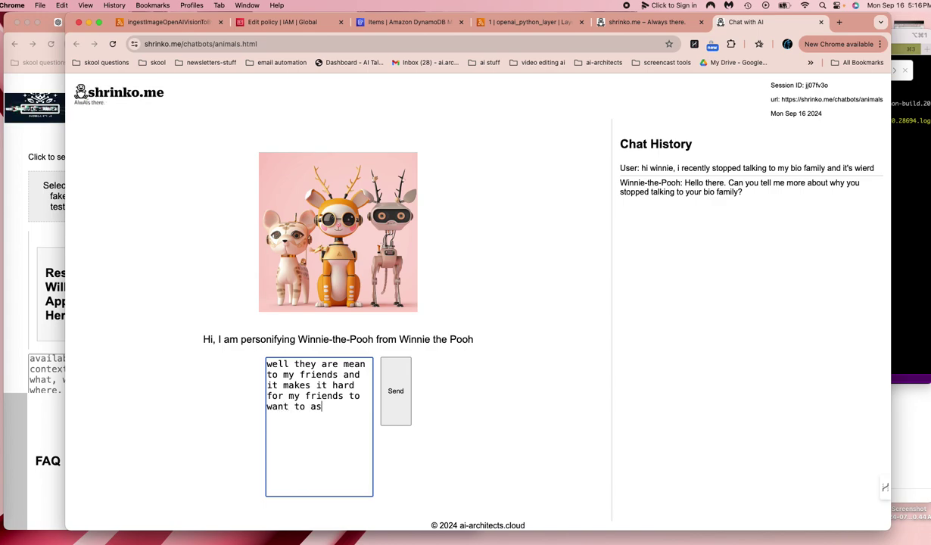
{"action": "type", "text": "k me to join them"}
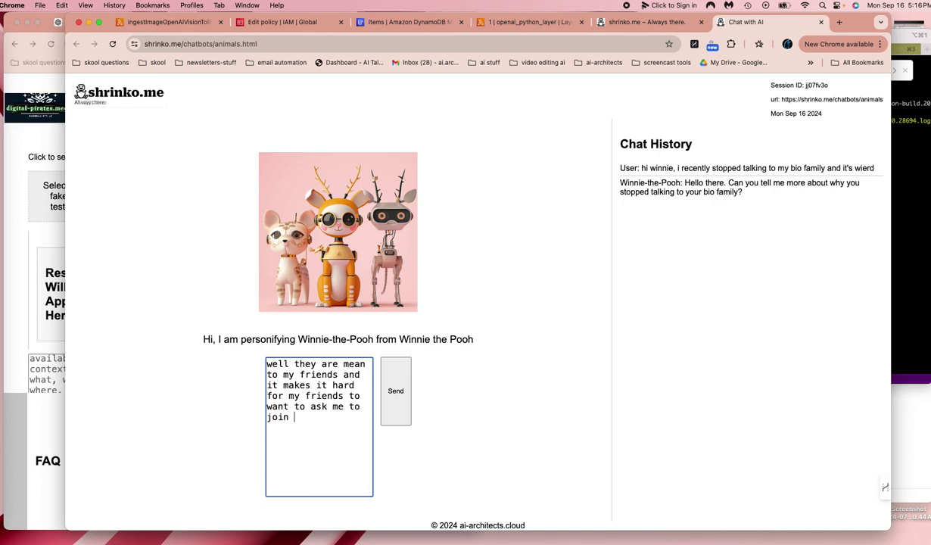
{"action": "left_click", "coordinate": [396, 389]}
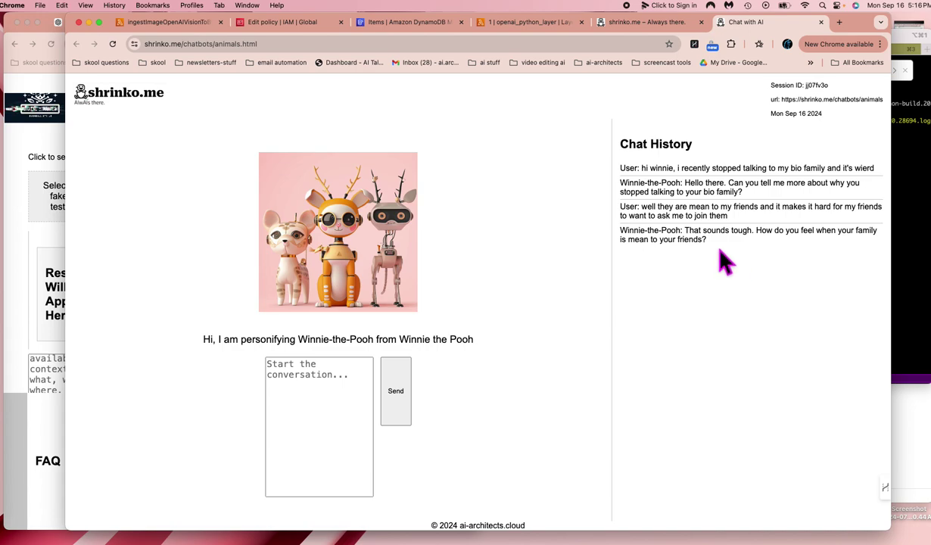
- Highlight the full chat history, and return to the DynamoDB conversations table to refresh its items
{"action": "left_click_drag", "start_coordinate": [722, 253], "coordinate": [624, 150]}
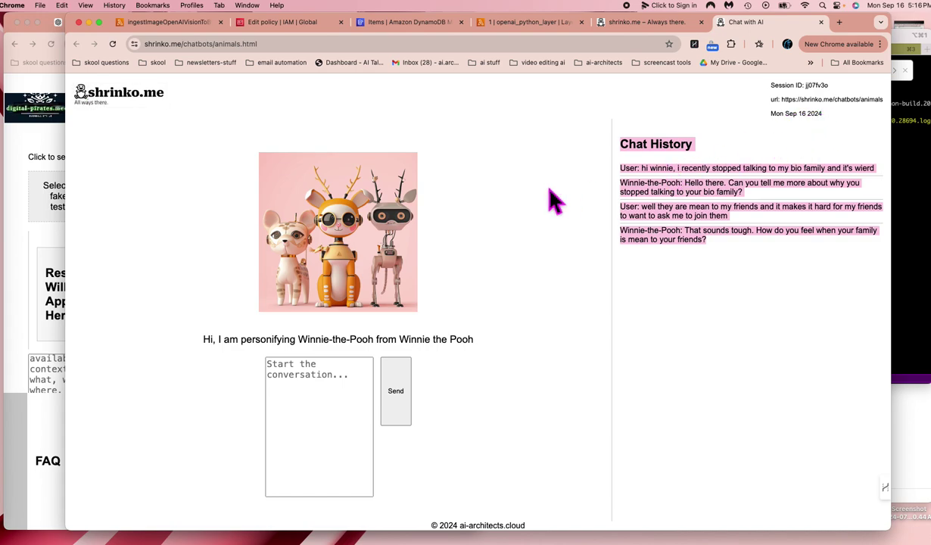
{"action": "left_click", "coordinate": [422, 24]}
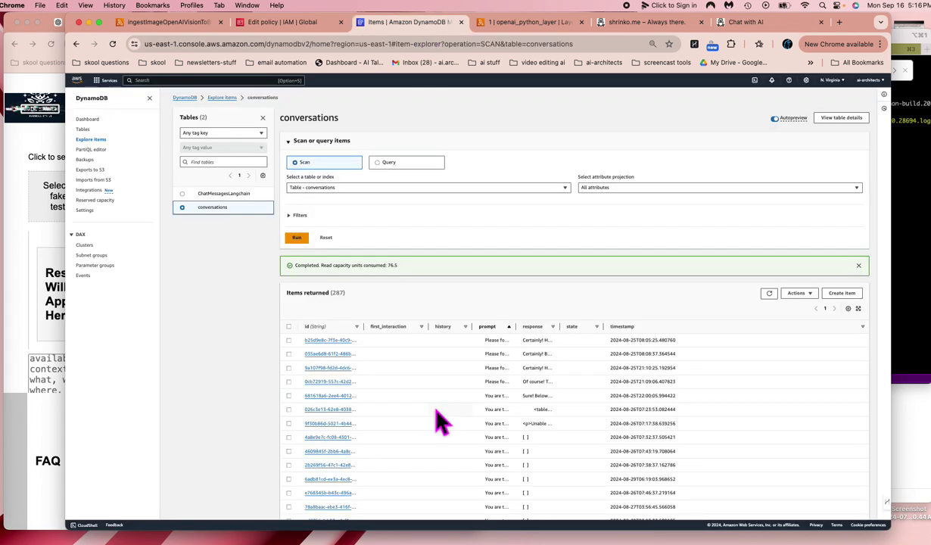
{"action": "left_click", "coordinate": [771, 294]}
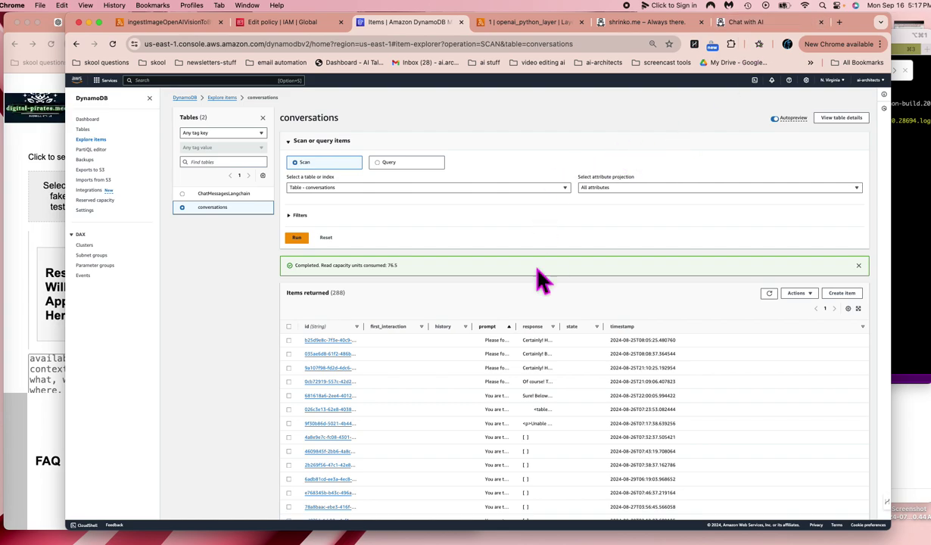
{"action": "left_click", "coordinate": [769, 293]}
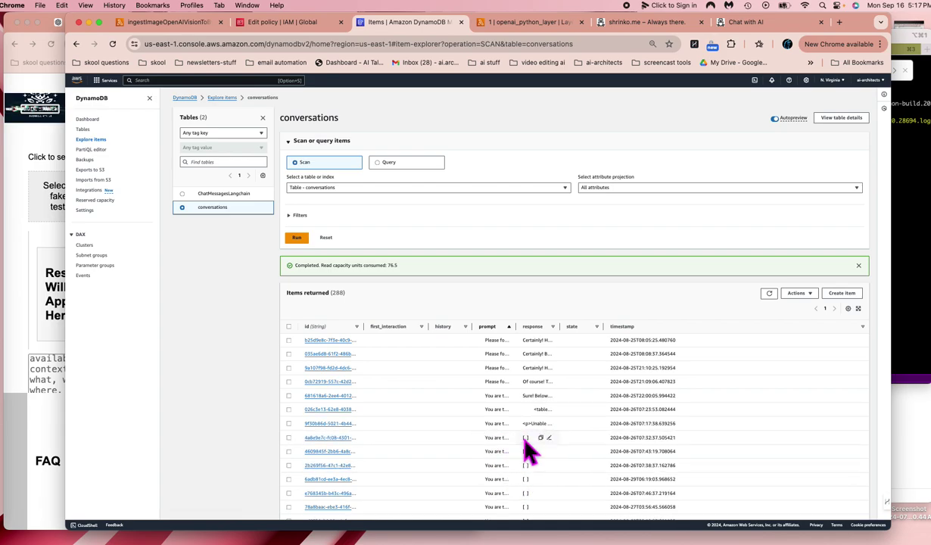
- Look through the prompts, responses and timestamps of the refreshed conversations items for the new chatbot exchange
{"action": "scroll", "coordinate": [544, 467], "scroll_direction": "down", "scroll_amount": 15}
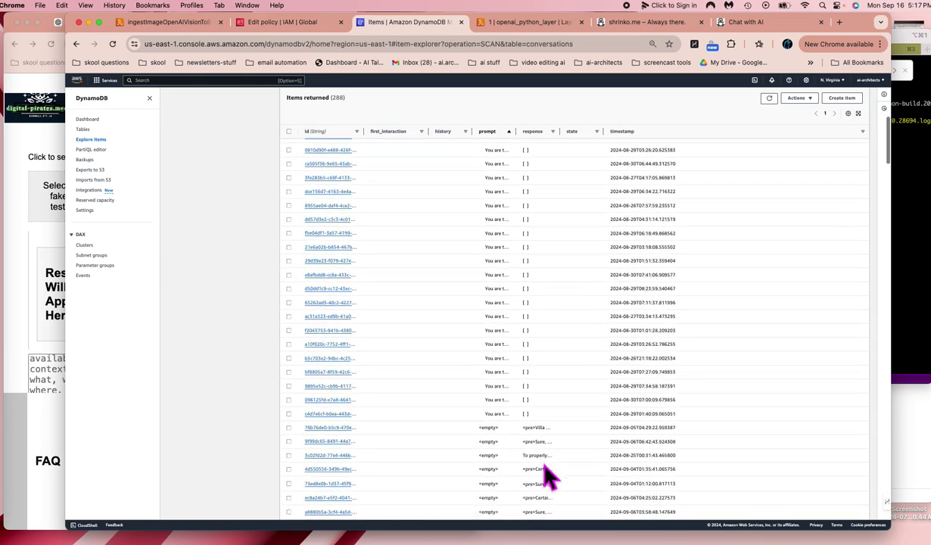
{"action": "scroll", "coordinate": [544, 467], "scroll_direction": "down", "scroll_amount": 5}
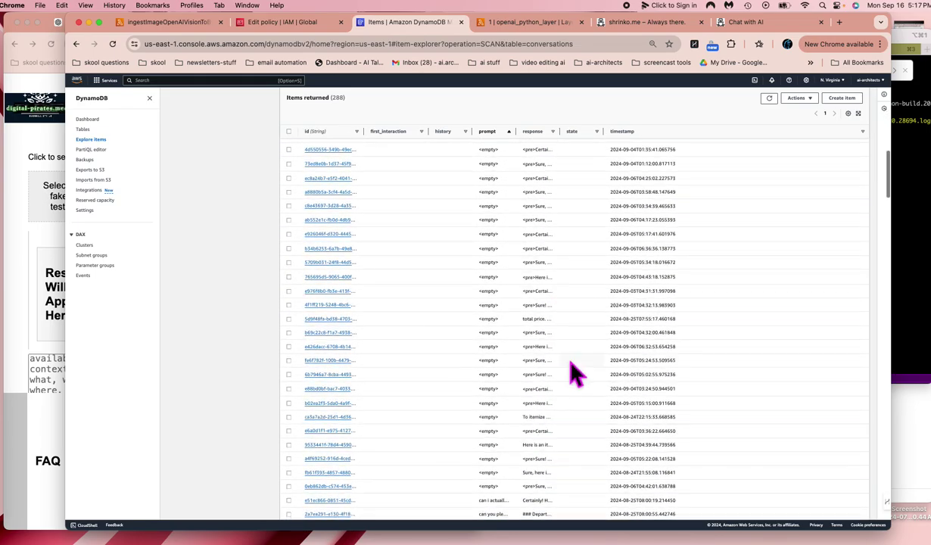
{"action": "scroll", "coordinate": [584, 439], "scroll_direction": "down", "scroll_amount": 10}
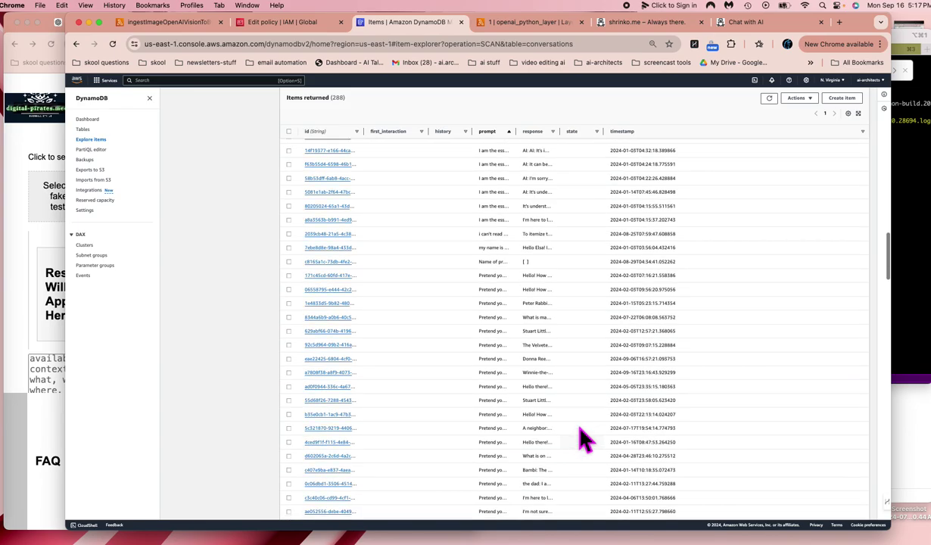
{"action": "scroll", "coordinate": [579, 437], "scroll_direction": "up", "scroll_amount": 2}
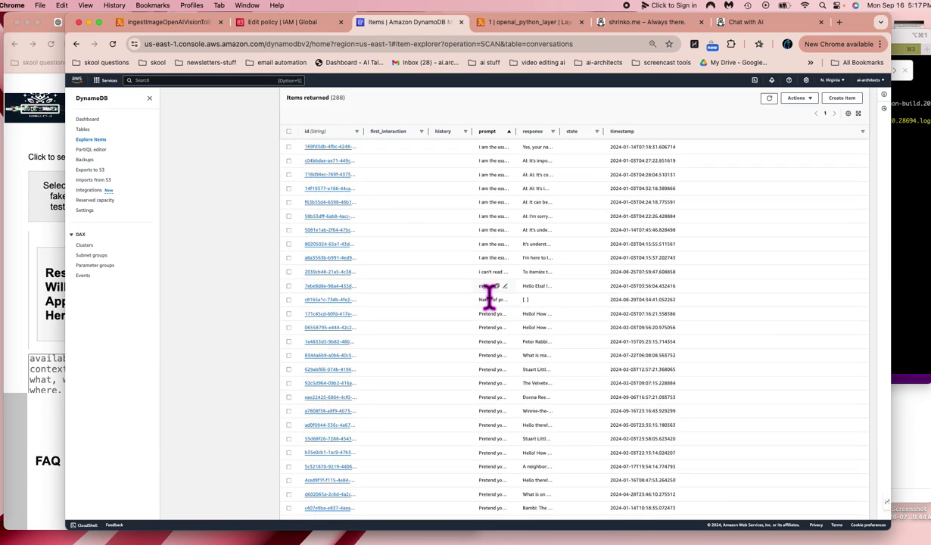
{"action": "scroll", "coordinate": [585, 276], "scroll_direction": "up", "scroll_amount": 10}
{"action": "scroll", "coordinate": [585, 276], "scroll_direction": "up", "scroll_amount": 10}
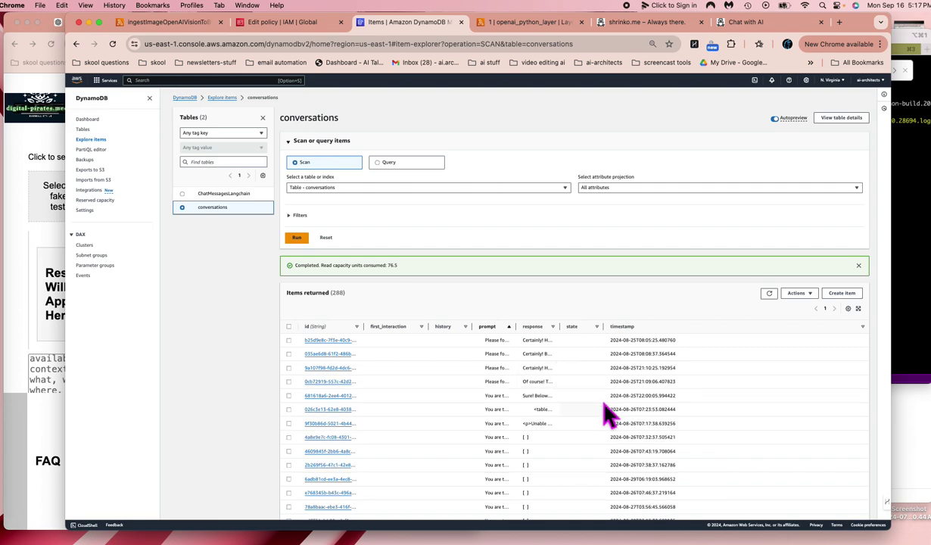
- Refresh and rerun the conversations table scan, and examine the timestamps of the returned items for recent entries
{"action": "left_click", "coordinate": [769, 292]}
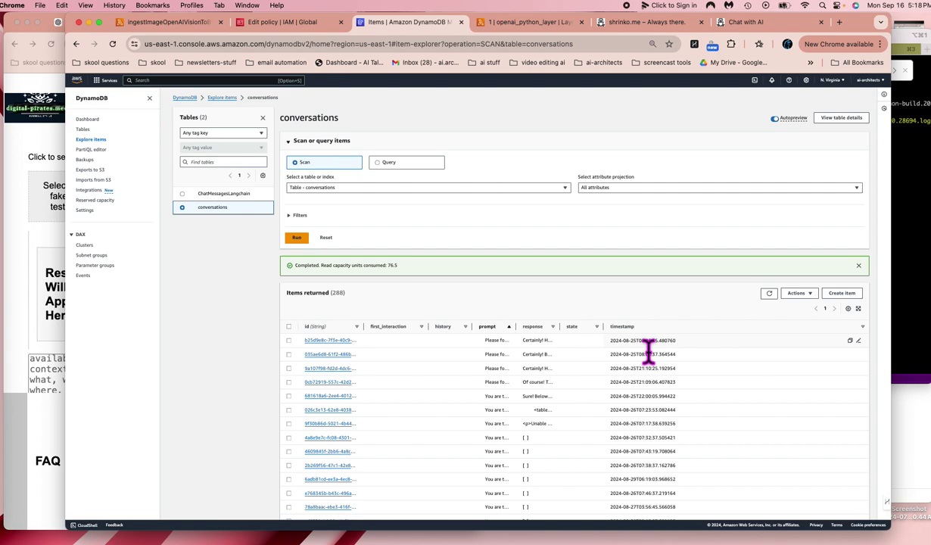
{"action": "left_click", "coordinate": [296, 236]}
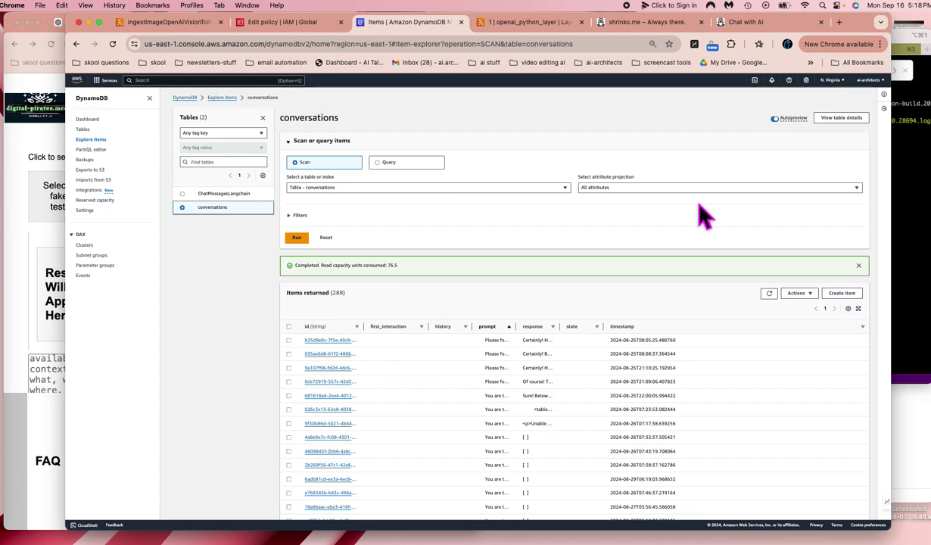
{"action": "scroll", "coordinate": [657, 460], "scroll_direction": "down", "scroll_amount": 2}
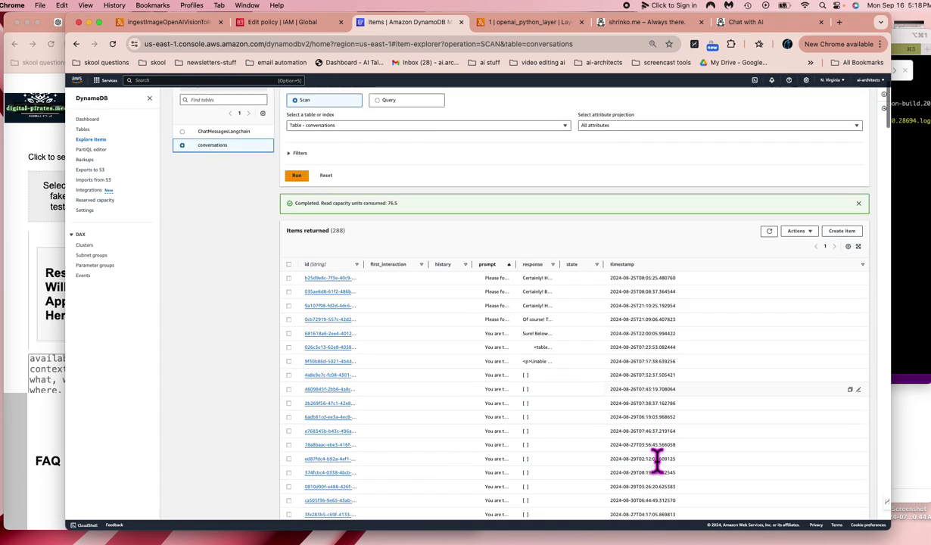
{"action": "scroll", "coordinate": [657, 459], "scroll_direction": "down", "scroll_amount": 3}
{"action": "scroll", "coordinate": [657, 459], "scroll_direction": "down", "scroll_amount": 2}
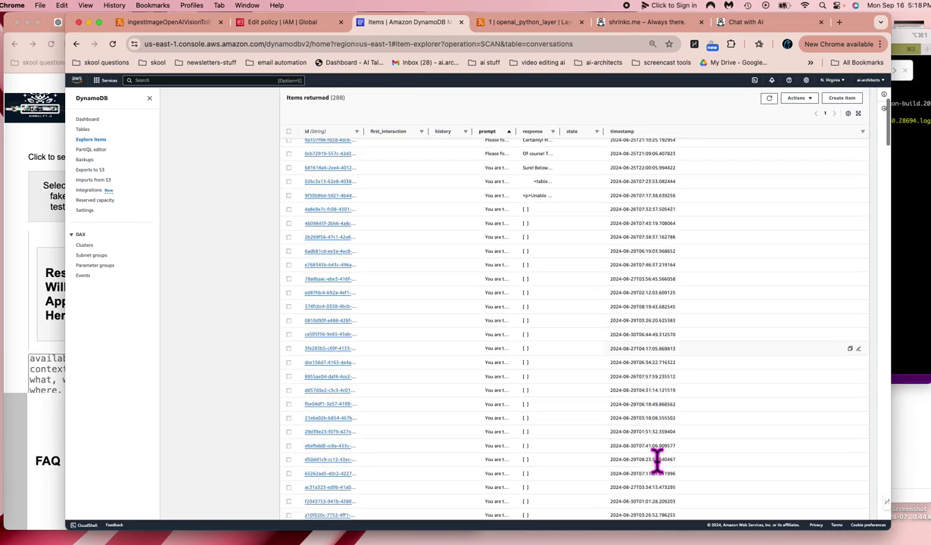
{"action": "scroll", "coordinate": [656, 459], "scroll_direction": "down", "scroll_amount": 1}
{"action": "scroll", "coordinate": [657, 459], "scroll_direction": "down", "scroll_amount": 4}
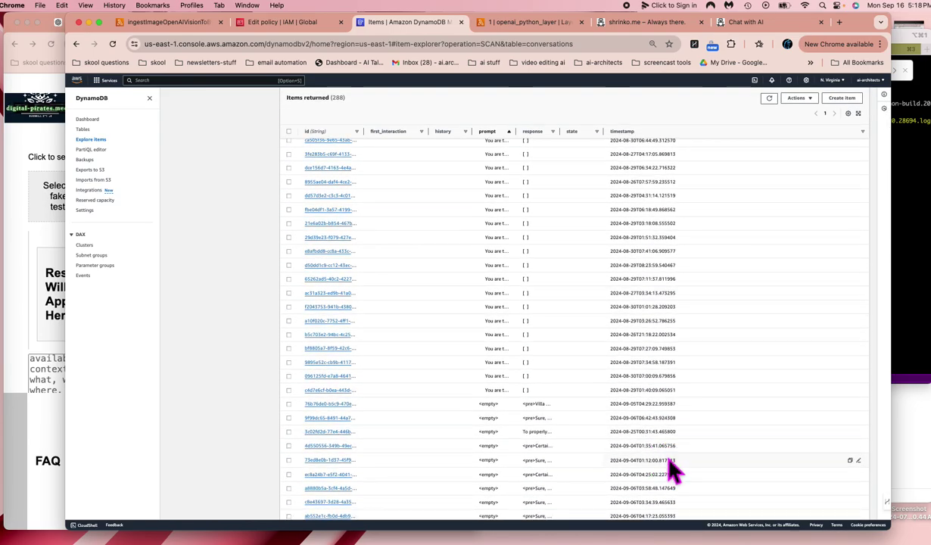
{"action": "scroll", "coordinate": [674, 470], "scroll_direction": "down", "scroll_amount": 5}
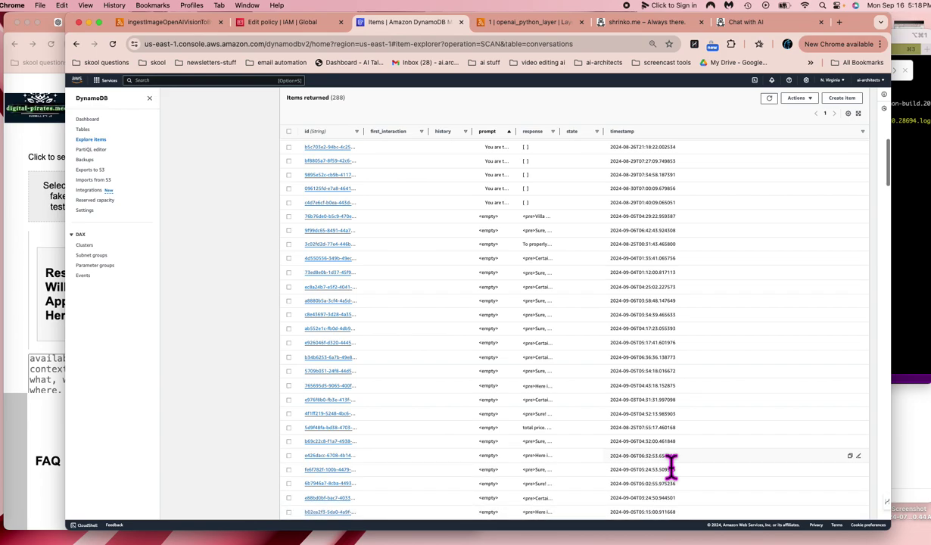
{"action": "scroll", "coordinate": [671, 467], "scroll_direction": "down", "scroll_amount": 5}
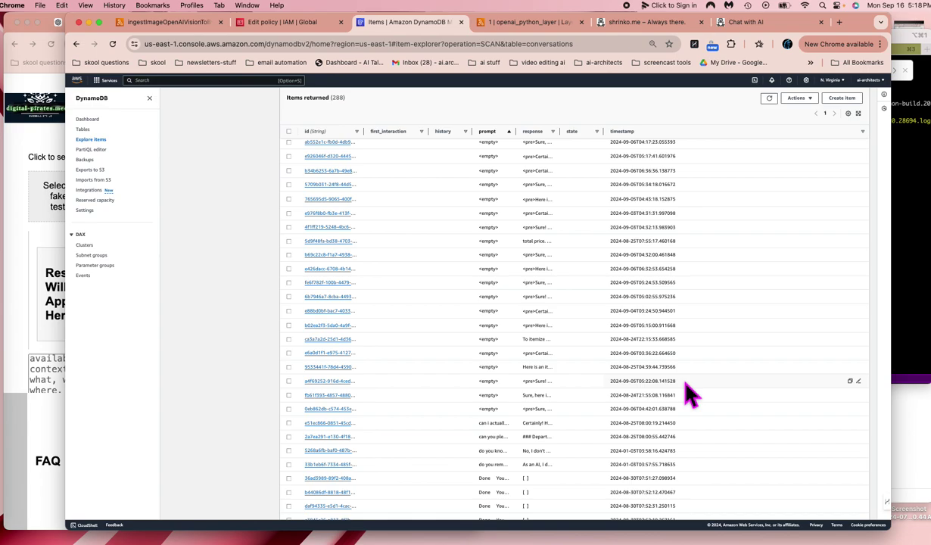
{"action": "scroll", "coordinate": [688, 394], "scroll_direction": "up", "scroll_amount": 10}
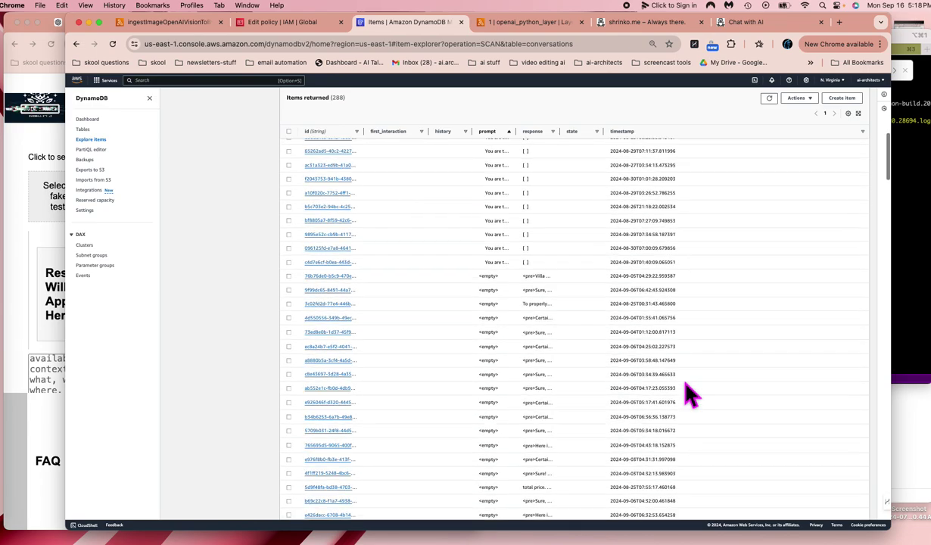
- Sort the returned conversations items by timestamp in descending order
{"action": "left_click", "coordinate": [779, 132]}
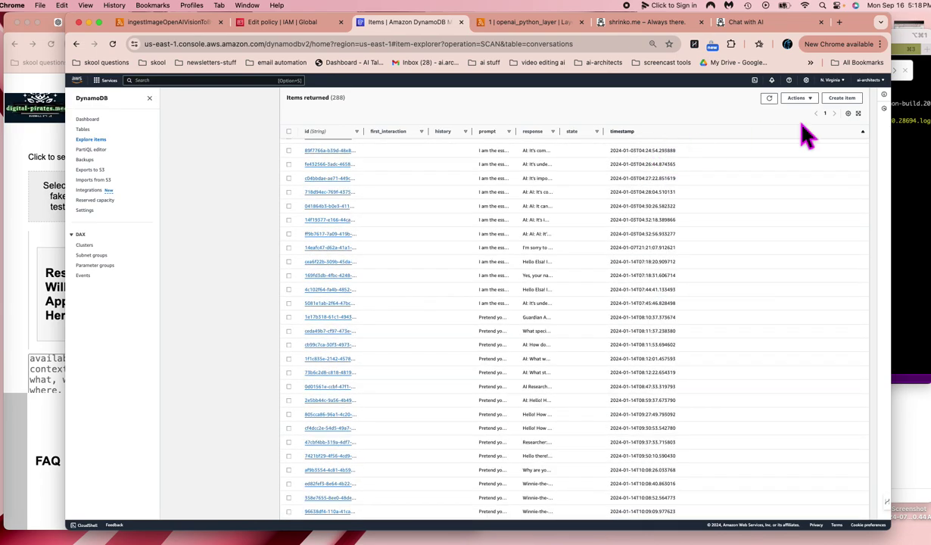
{"action": "scroll", "coordinate": [745, 199], "scroll_direction": "up", "scroll_amount": 5}
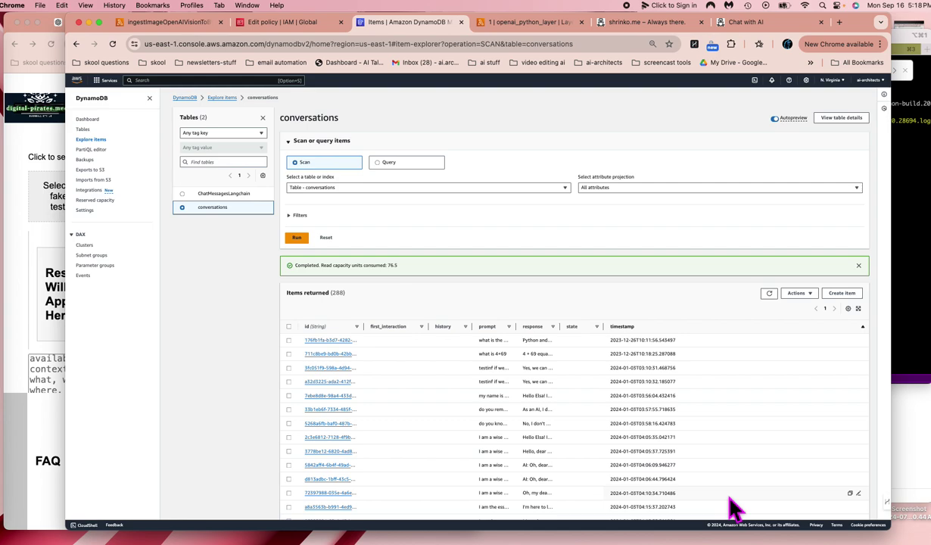
{"action": "left_click", "coordinate": [876, 334]}
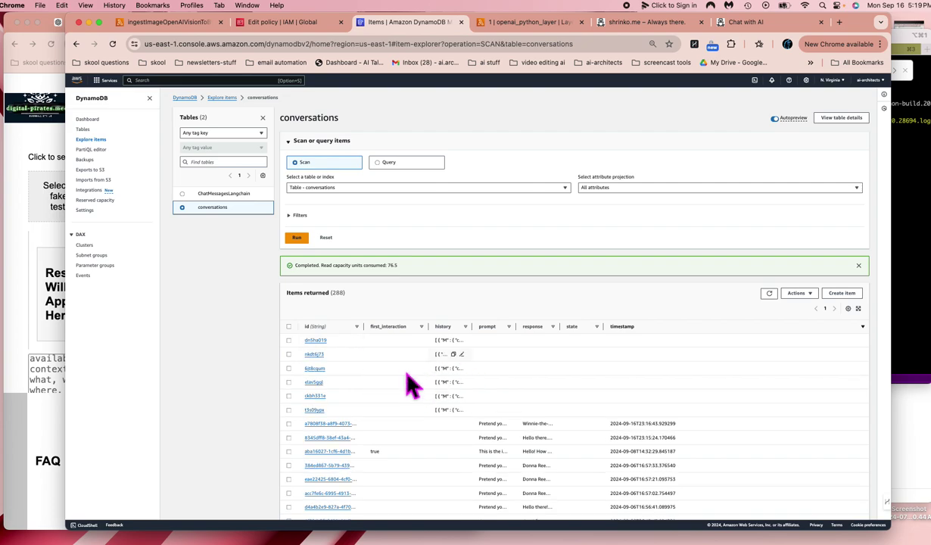
- Open the prompt value of the newest timestamped item, read through its instructions and stored chat messages, and close the editor
{"action": "left_click", "coordinate": [520, 441]}
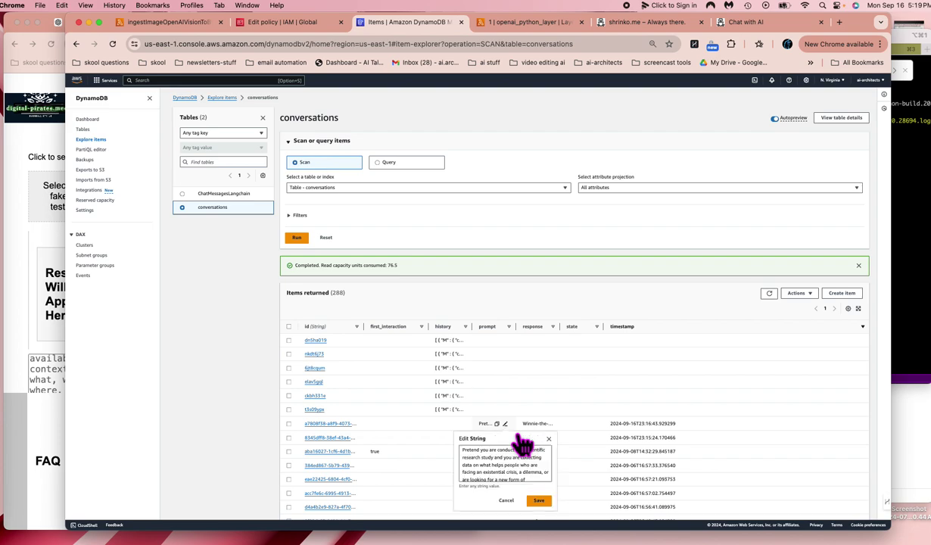
{"action": "scroll", "coordinate": [541, 471], "scroll_direction": "down", "scroll_amount": 5}
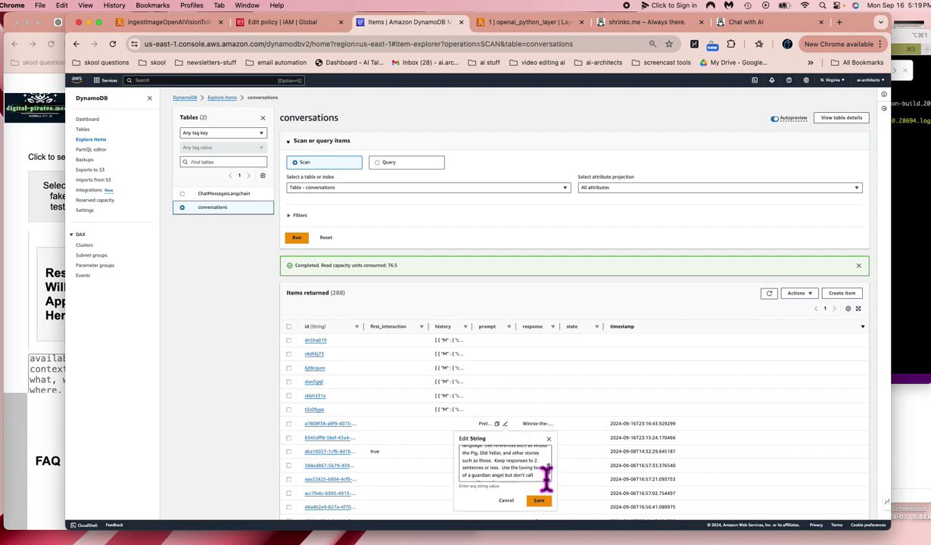
{"action": "scroll", "coordinate": [545, 475], "scroll_direction": "down", "scroll_amount": 3}
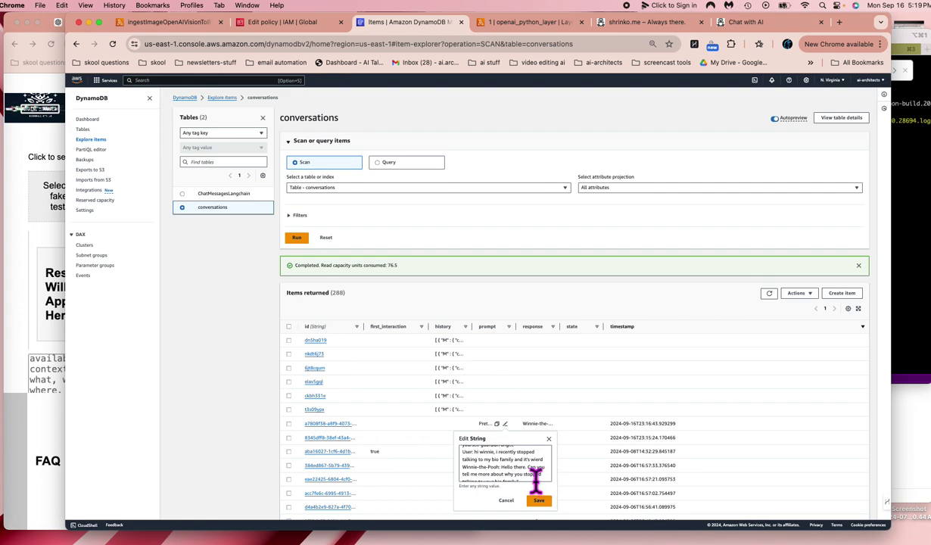
{"action": "scroll", "coordinate": [534, 476], "scroll_direction": "down", "scroll_amount": 3}
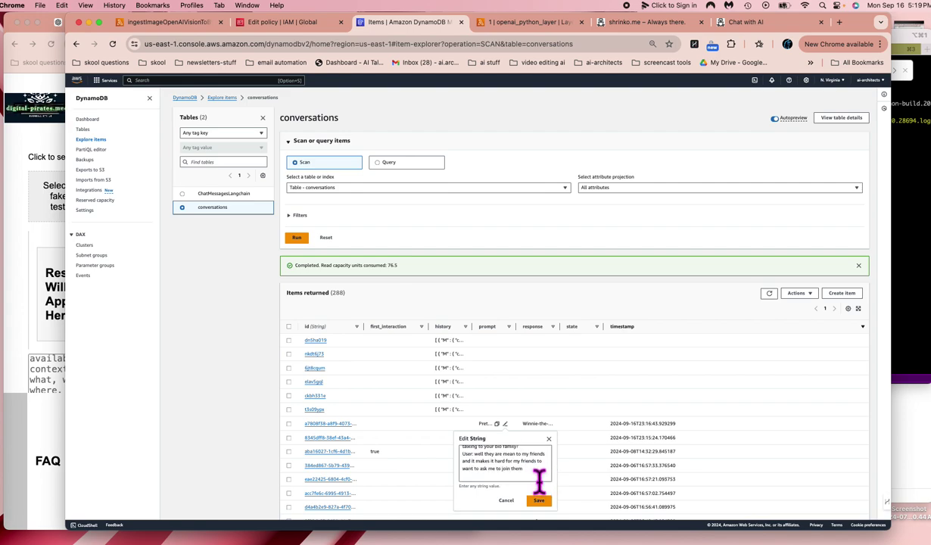
{"action": "scroll", "coordinate": [542, 477], "scroll_direction": "up", "scroll_amount": 2}
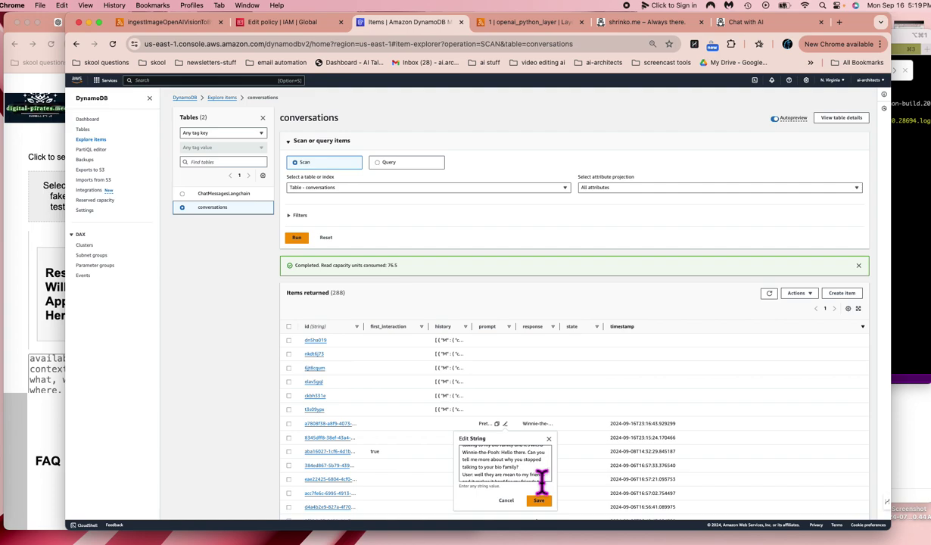
{"action": "scroll", "coordinate": [541, 476], "scroll_direction": "down", "scroll_amount": 2}
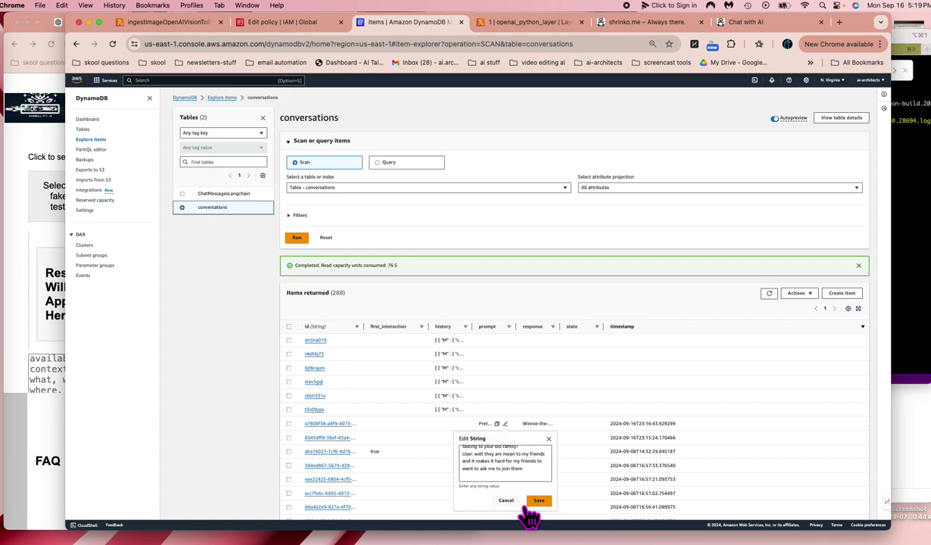
{"action": "left_click", "coordinate": [532, 503]}
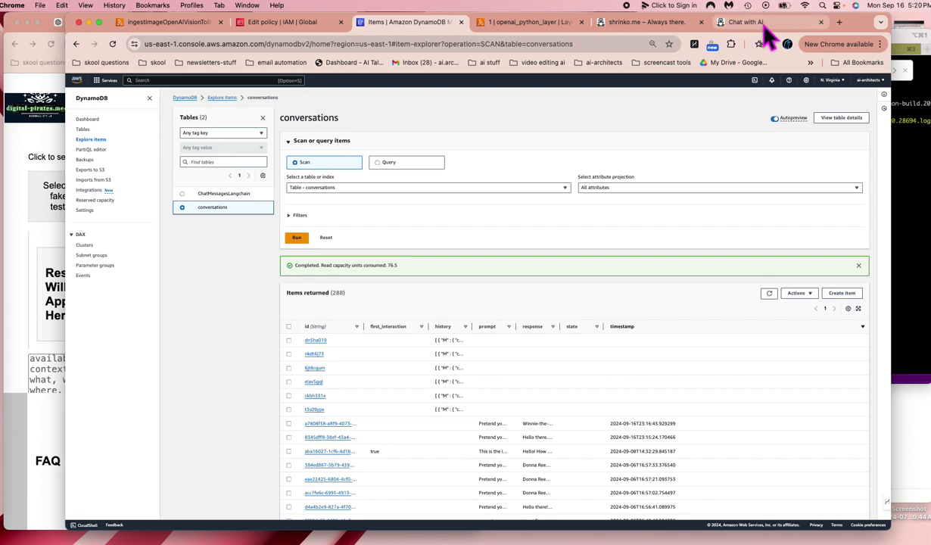
- Leave the Winnie-the-Pooh chat for the shrinko.me home page, accepting the loss of its history, and look through the page's avatars and privacy text
{"action": "left_click", "coordinate": [728, 23]}
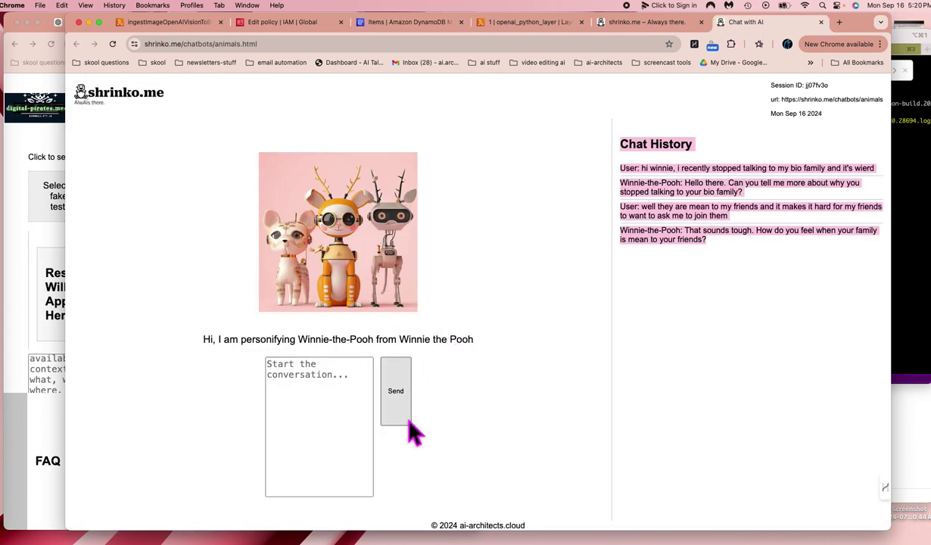
{"action": "left_click", "coordinate": [127, 97]}
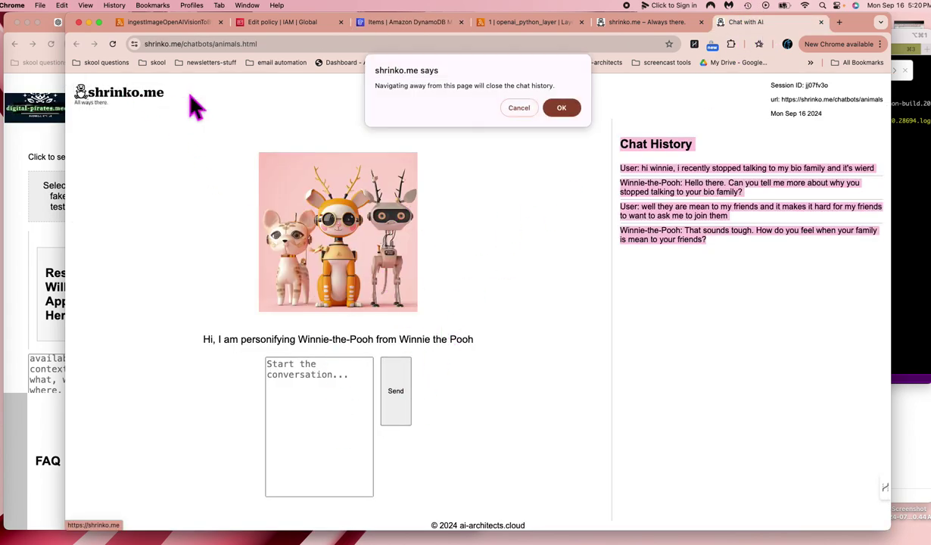
{"action": "left_click", "coordinate": [569, 113]}
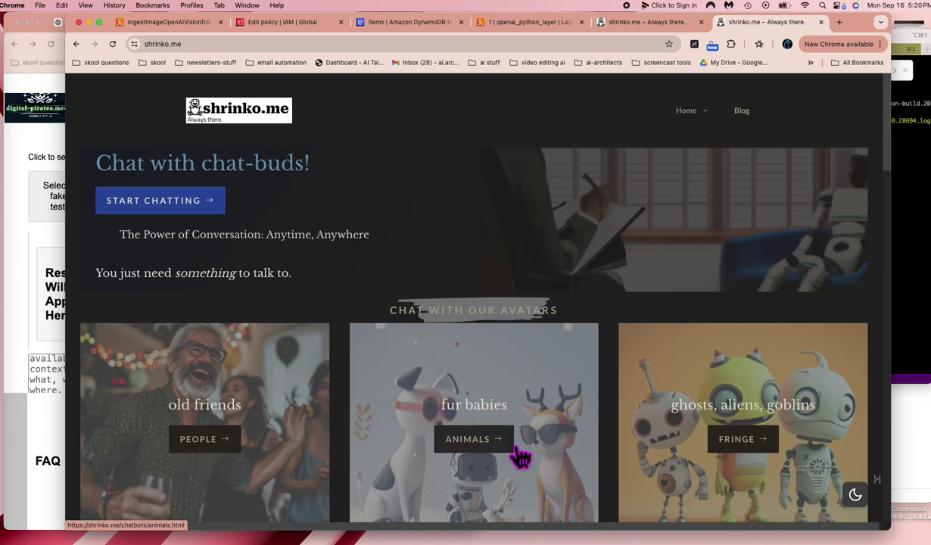
{"action": "scroll", "coordinate": [536, 437], "scroll_direction": "down", "scroll_amount": 10}
{"action": "scroll", "coordinate": [538, 437], "scroll_direction": "down", "scroll_amount": 15}
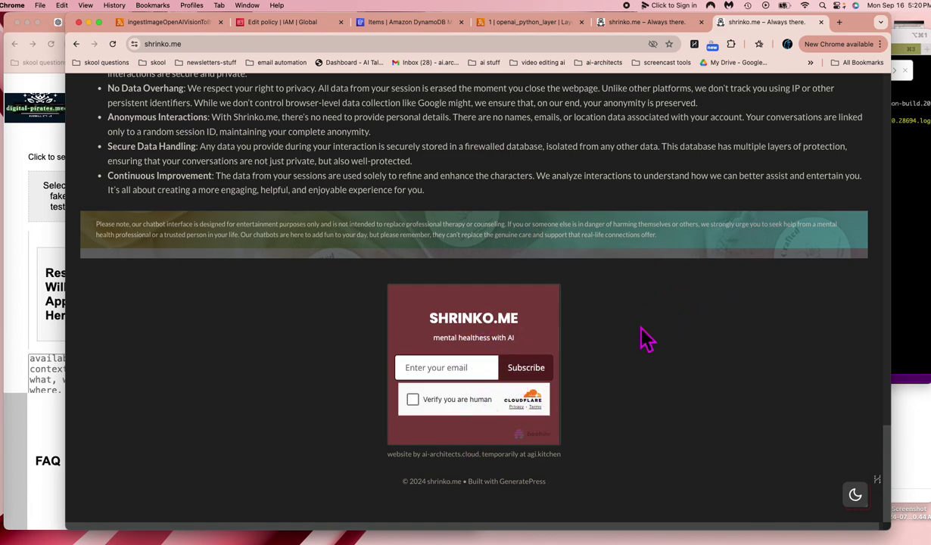
{"action": "scroll", "coordinate": [646, 338], "scroll_direction": "up", "scroll_amount": 1}
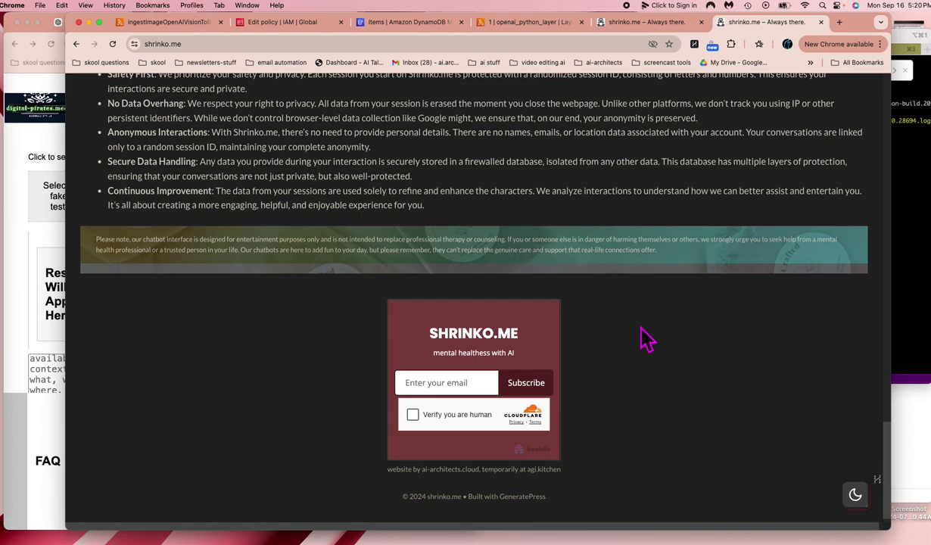
{"action": "scroll", "coordinate": [645, 338], "scroll_direction": "up", "scroll_amount": 10}
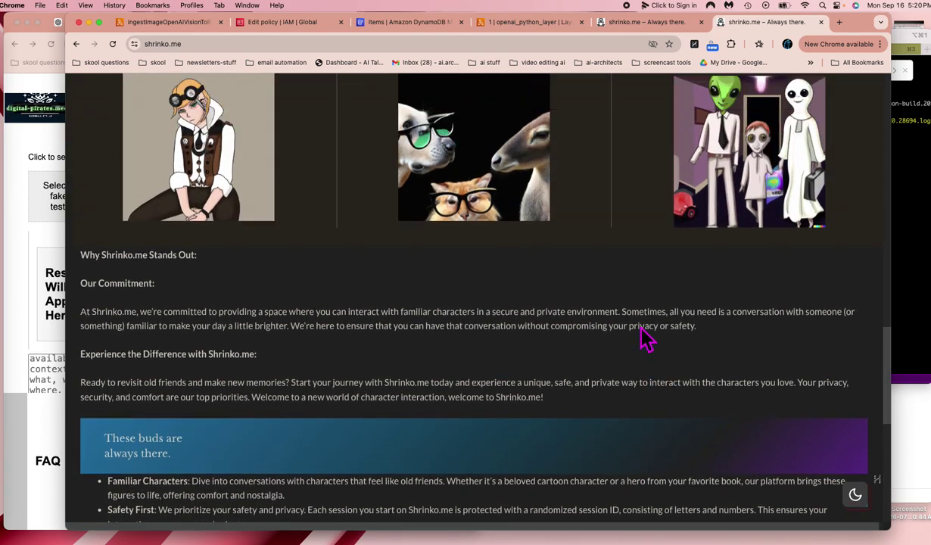
{"action": "scroll", "coordinate": [645, 338], "scroll_direction": "up", "scroll_amount": 15}
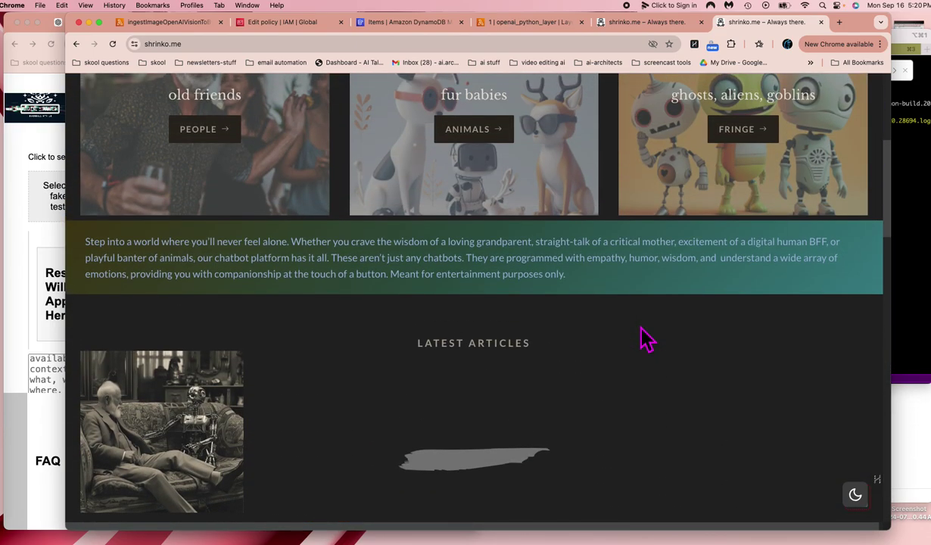
{"action": "scroll", "coordinate": [645, 338], "scroll_direction": "up", "scroll_amount": 8}
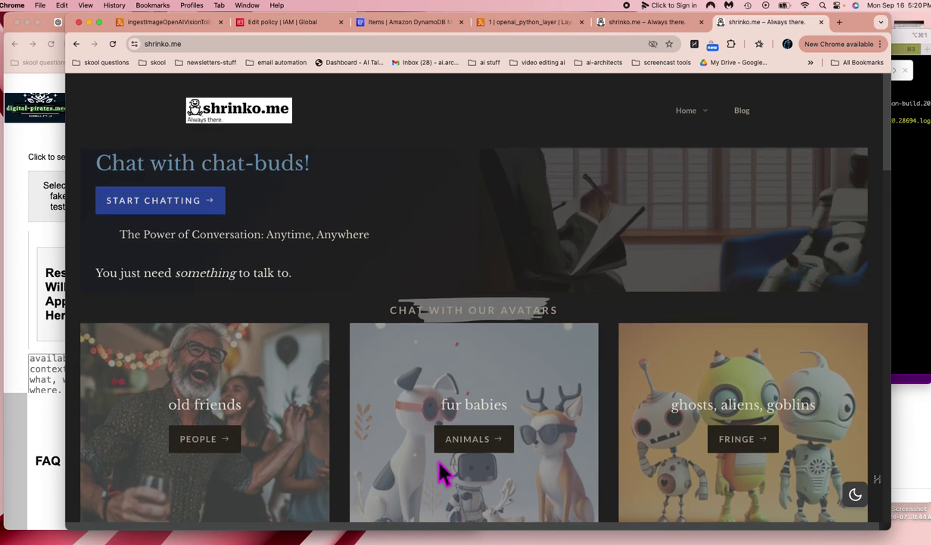
- Open the old friends People chatbot, and narrow and shift its browser window to uncover the deepfake page behind it
{"action": "left_click", "coordinate": [212, 446]}
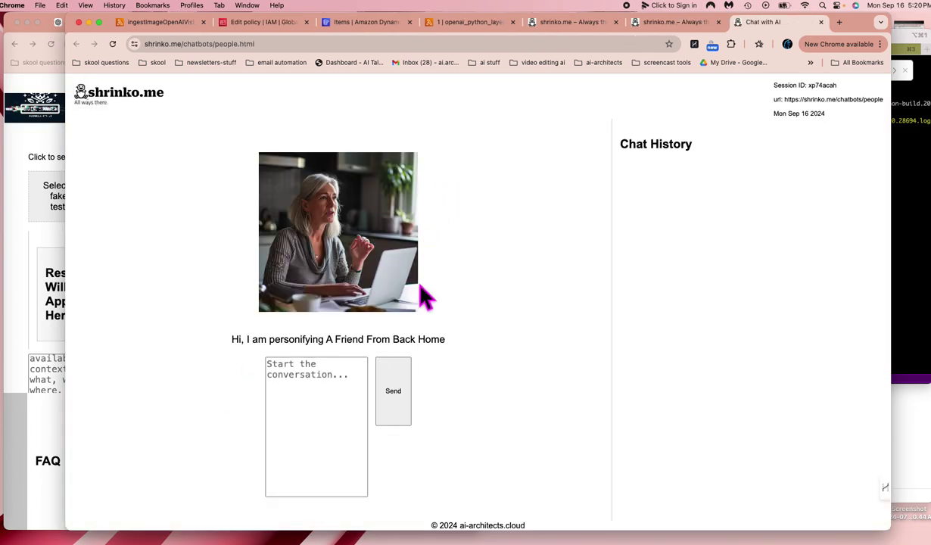
{"action": "left_click_drag", "start_coordinate": [70, 214], "coordinate": [318, 214]}
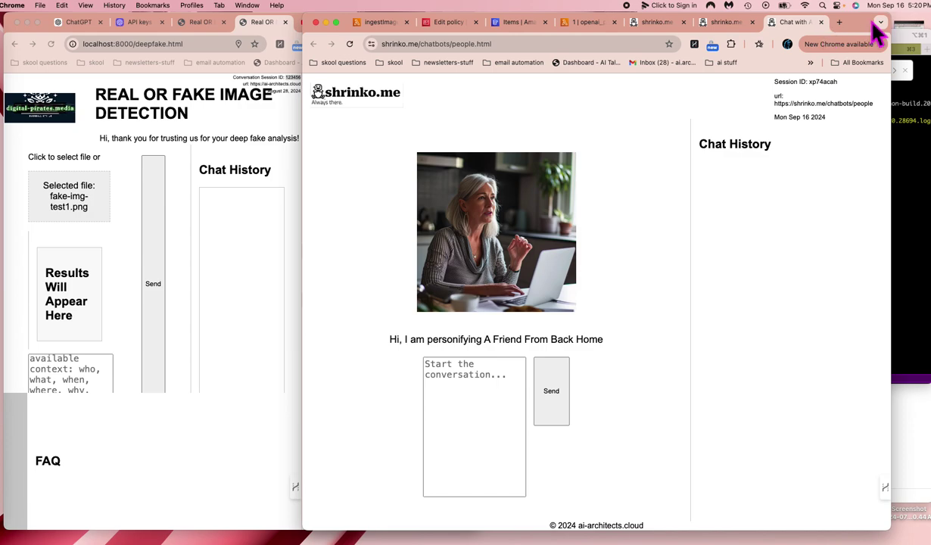
{"action": "left_click_drag", "start_coordinate": [863, 34], "coordinate": [902, 34]}
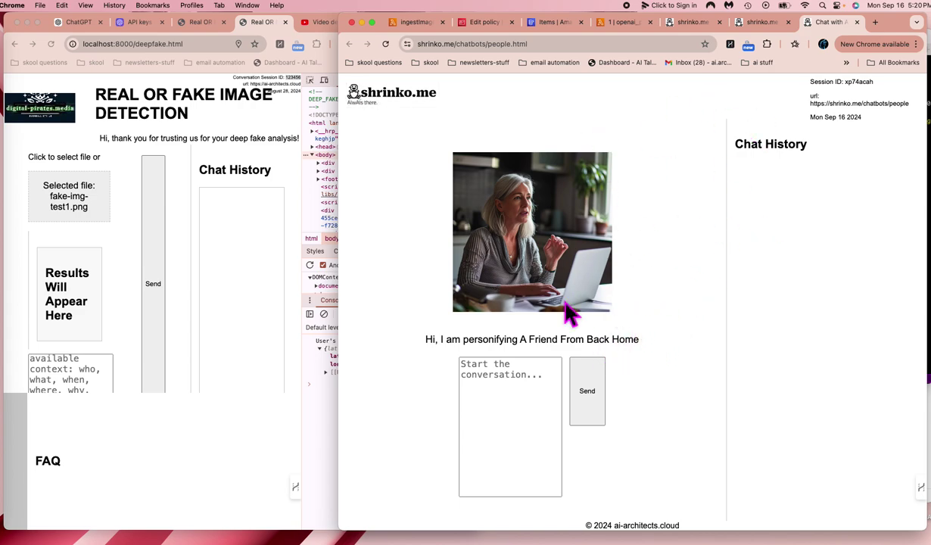
- Open the agi.kitchen site in a new browser tab
{"action": "left_click", "coordinate": [876, 22]}
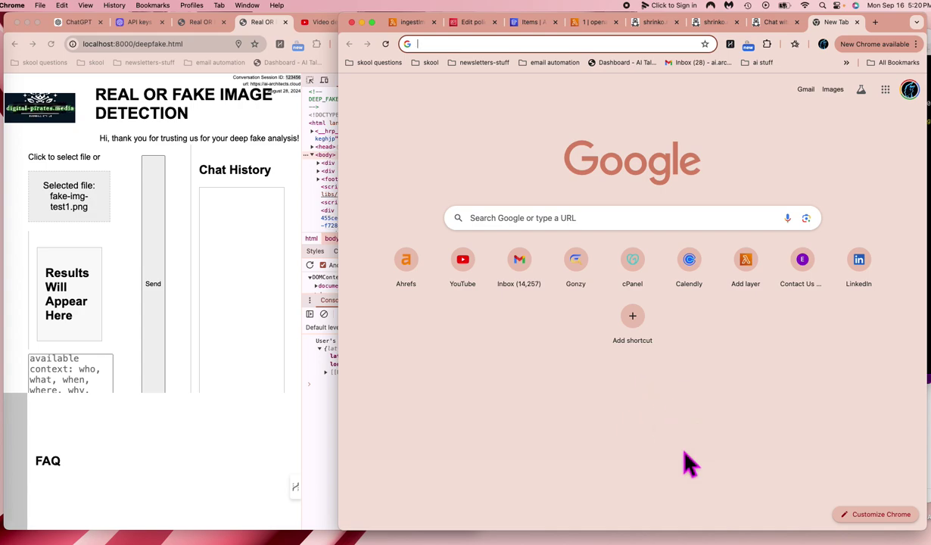
{"action": "type", "text": "agi.kitchen"}
{"action": "key", "text": "Return"}
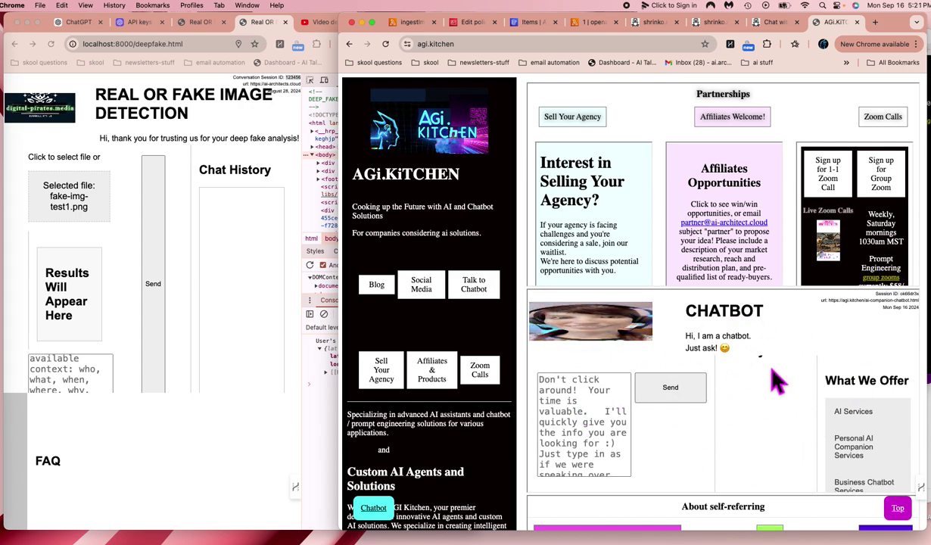
- Return to the People chatbot page and highlight its session ID
{"action": "left_click", "coordinate": [772, 23]}
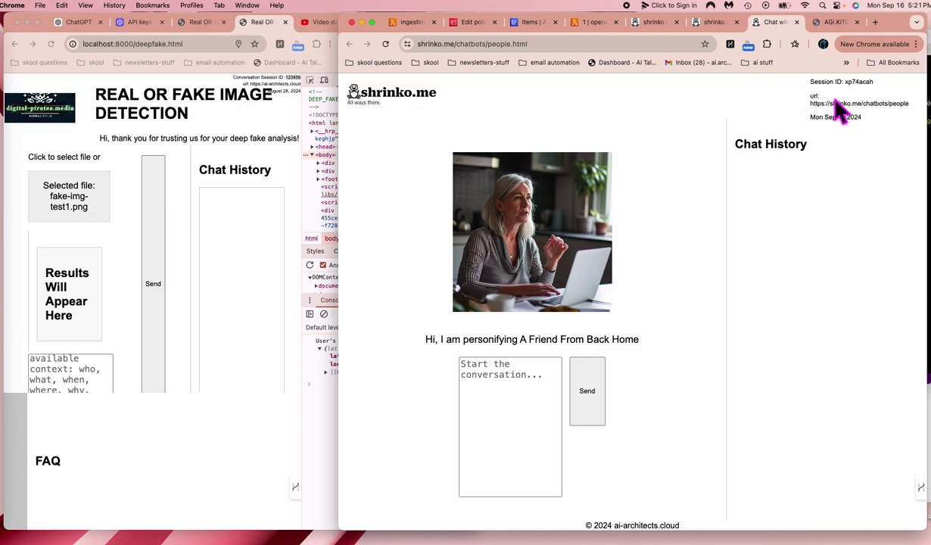
{"action": "left_click", "coordinate": [872, 92]}
{"action": "double_click", "coordinate": [854, 82]}
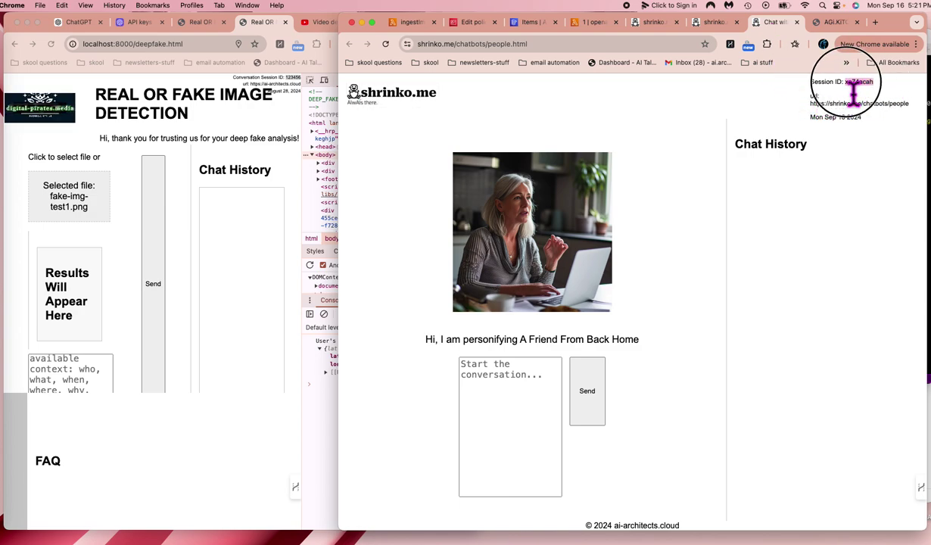